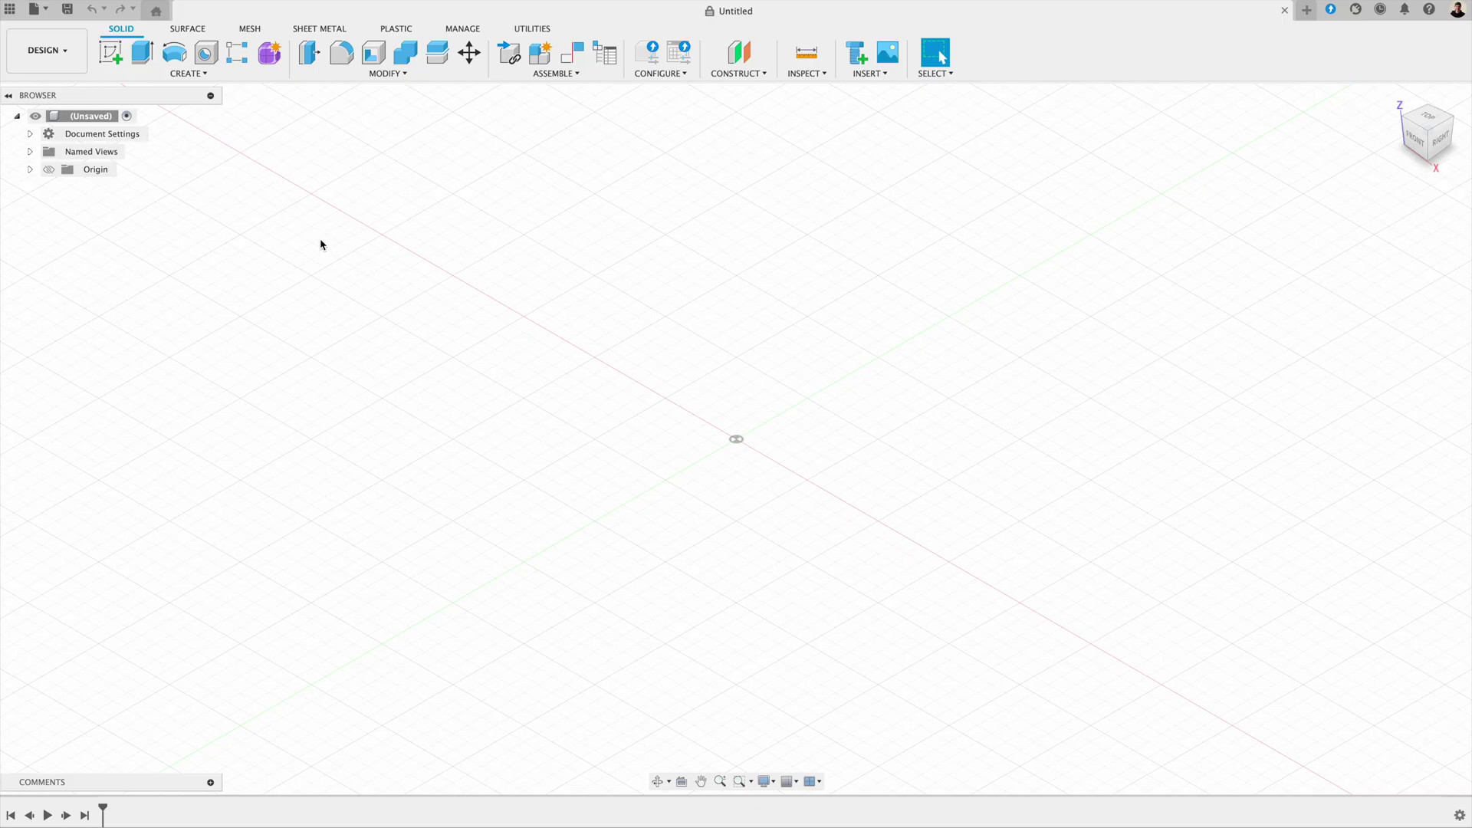
- Start a sketch on the horizontal XY plane and draw a vertical line about 37 mm long up from the origin
{"action": "left_click", "coordinate": [111, 55]}
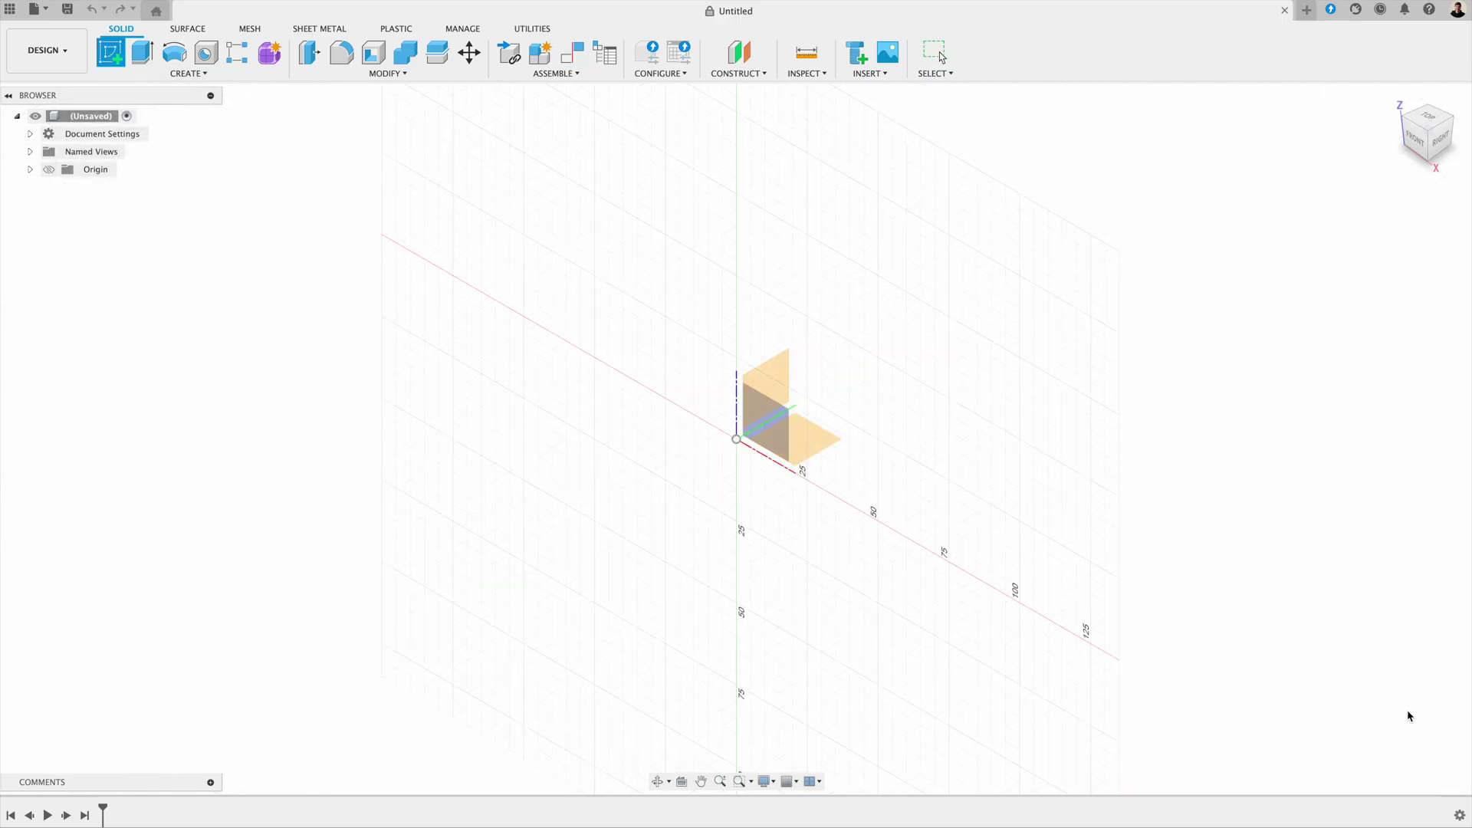
{"action": "left_click", "coordinate": [831, 457]}
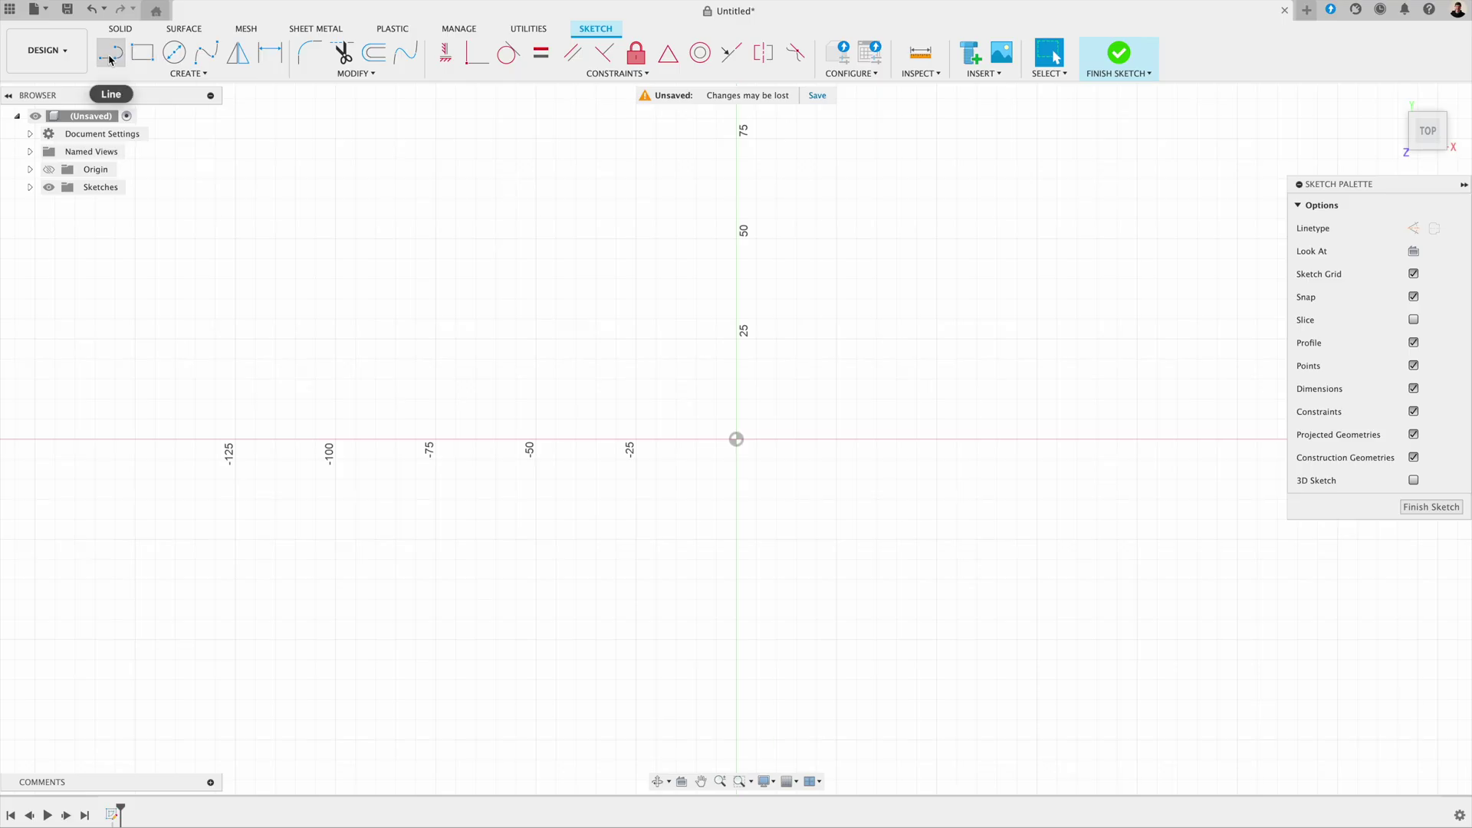
{"action": "left_click", "coordinate": [110, 55]}
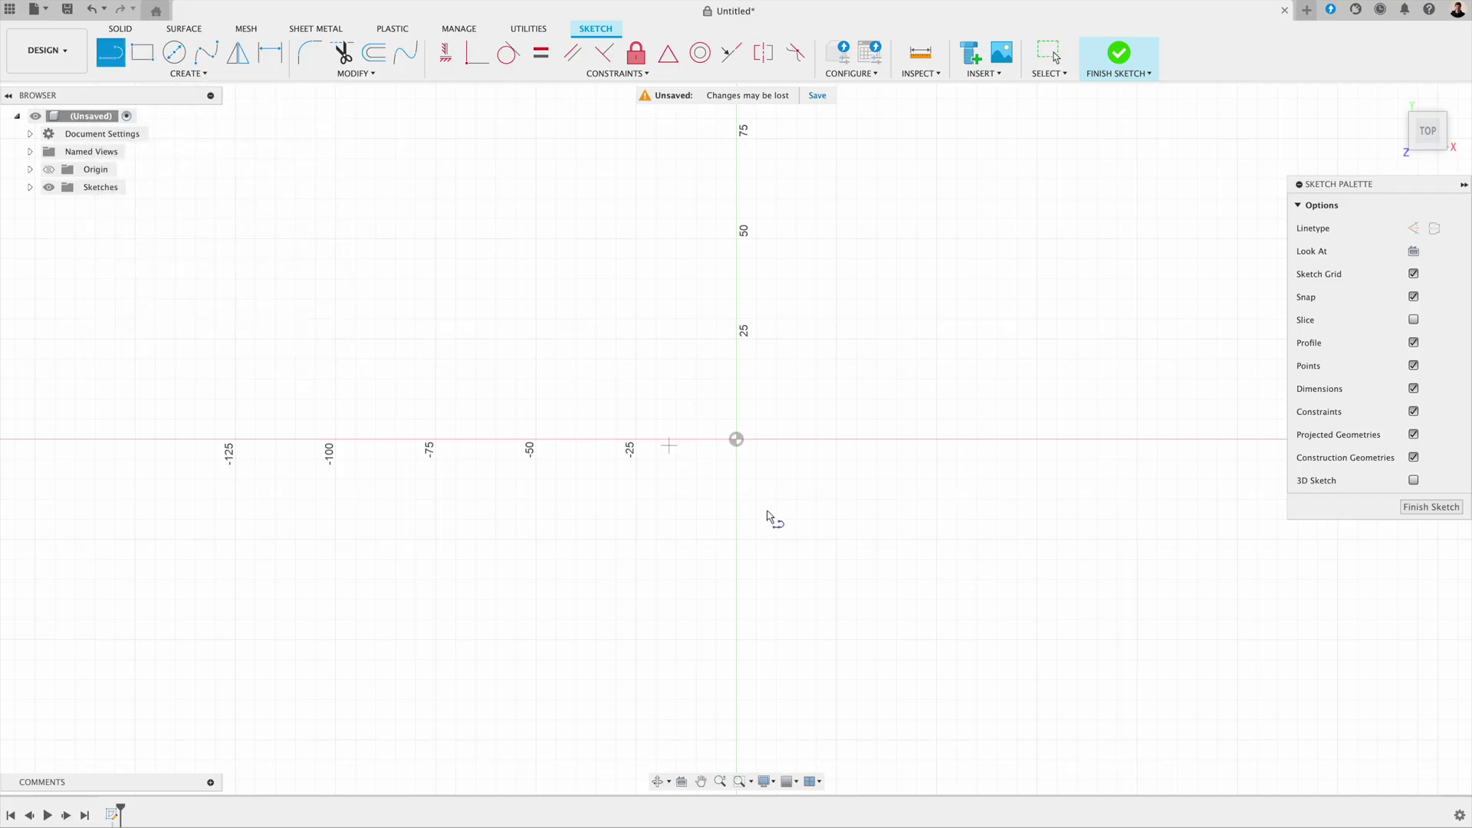
{"action": "left_click", "coordinate": [735, 440]}
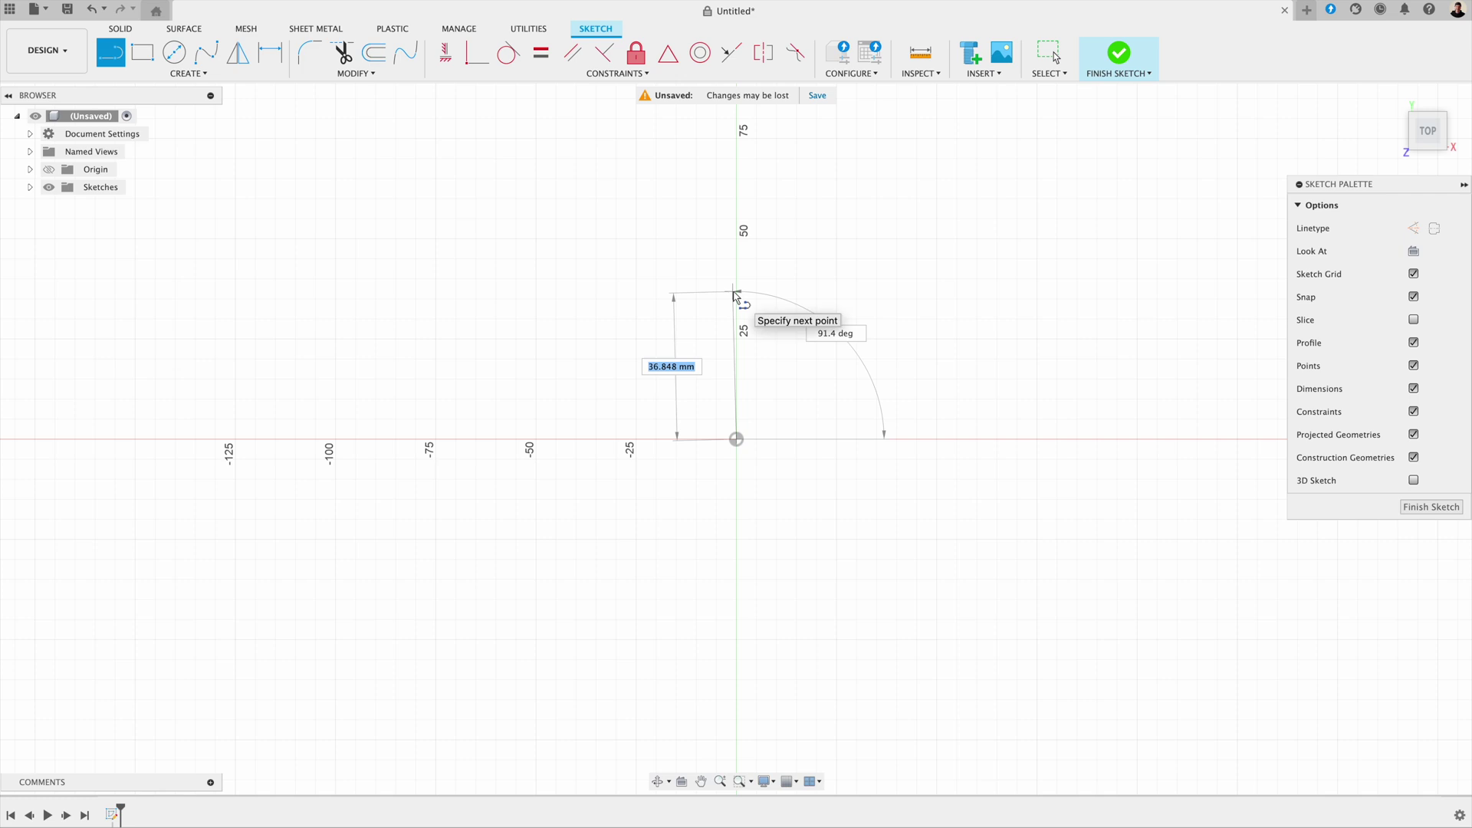
{"action": "left_click", "coordinate": [736, 290]}
{"action": "key", "text": "Escape"}
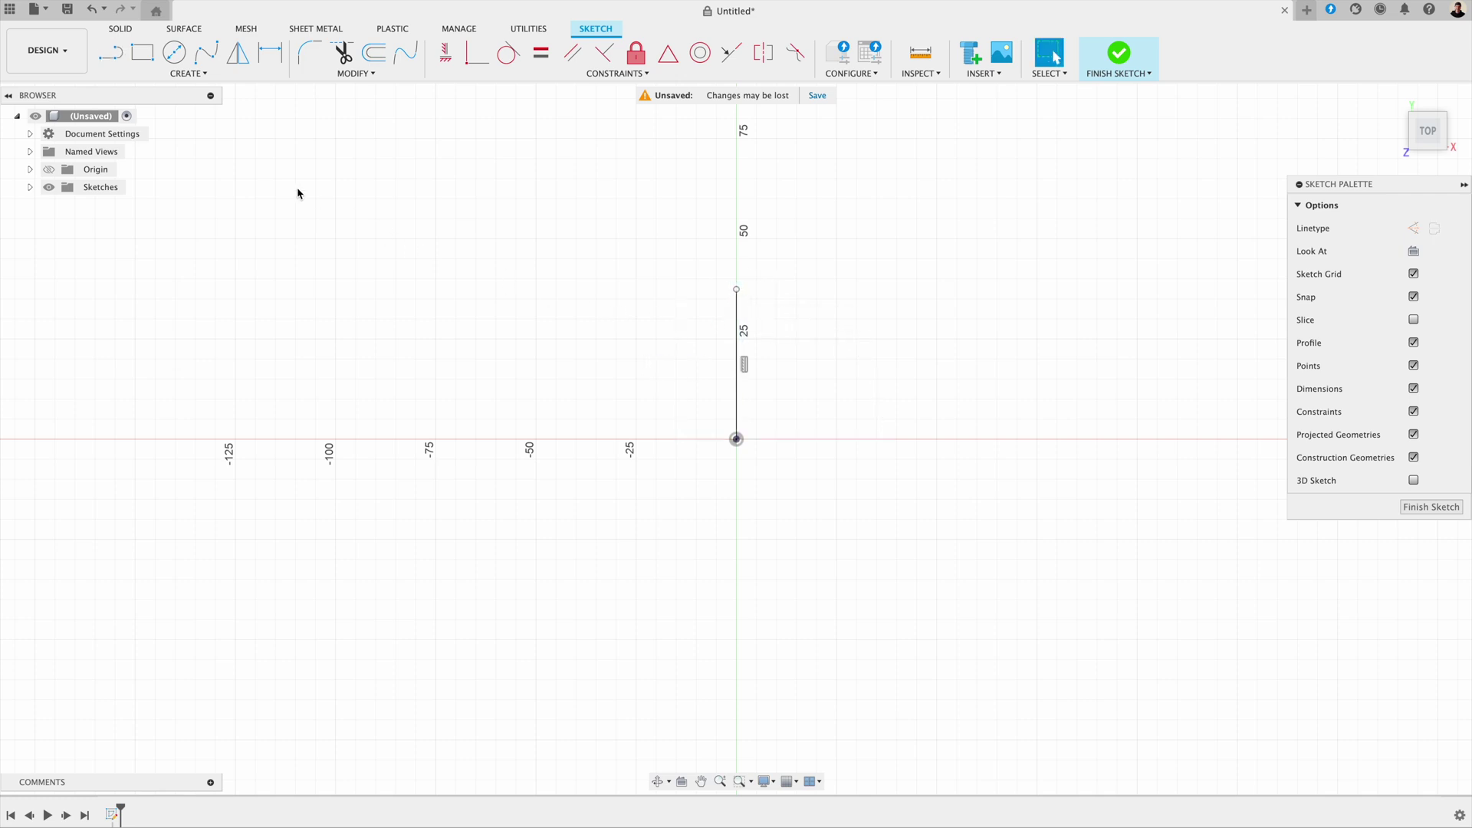
- Sketch two more lines that close a triangle from the vertical line's upper end back to the origin, the last about 39 mm long
{"action": "left_click", "coordinate": [118, 59]}
{"action": "left_click", "coordinate": [737, 290]}
{"action": "left_click", "coordinate": [863, 343]}
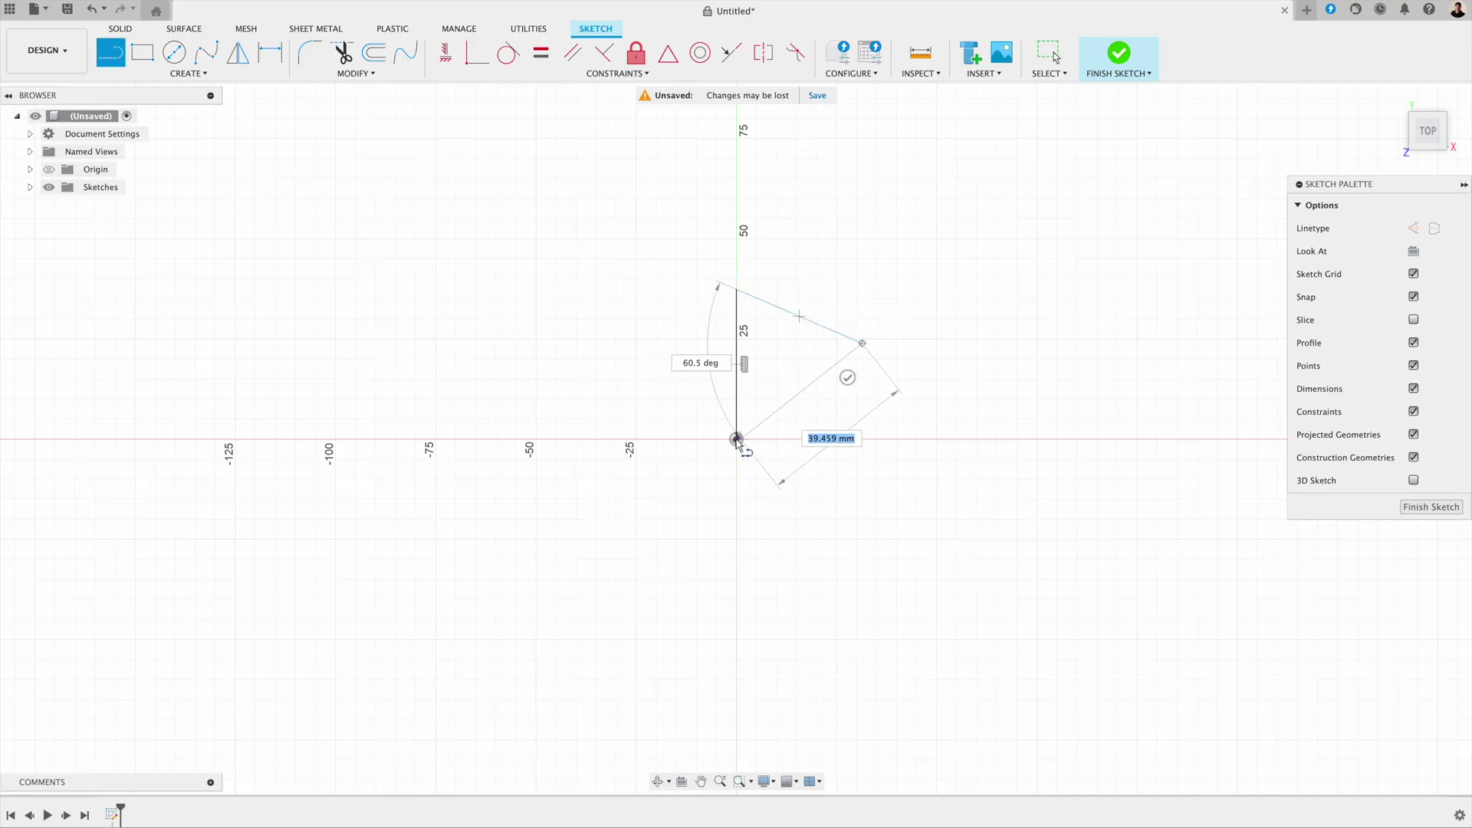
{"action": "left_click", "coordinate": [737, 440]}
{"action": "key", "text": "Escape"}
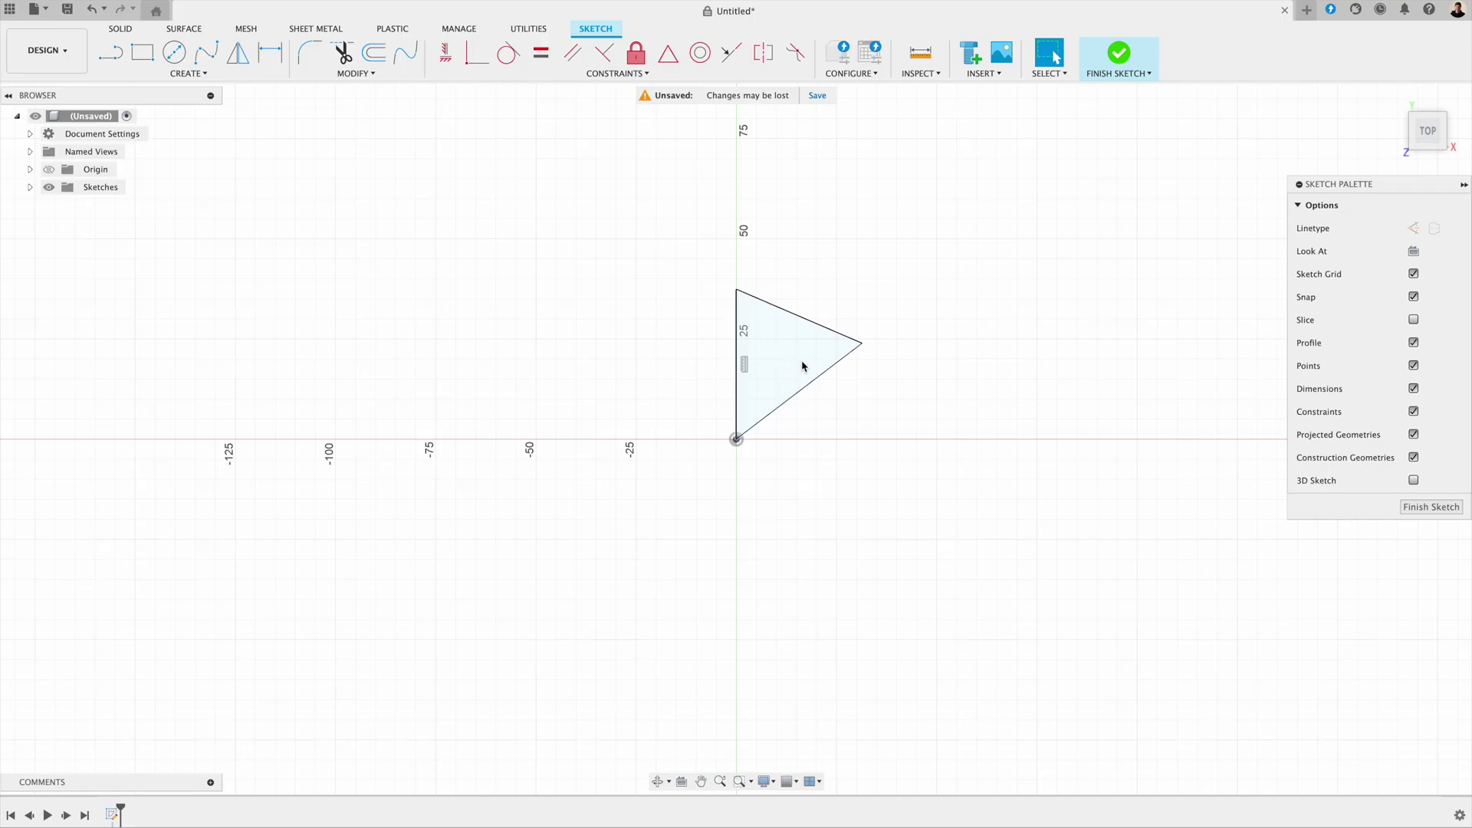
- Delete the triangle's two slanted lines, keeping the vertical one, and finish the sketch
{"action": "left_click", "coordinate": [808, 388]}
{"action": "key", "text": "Delete"}
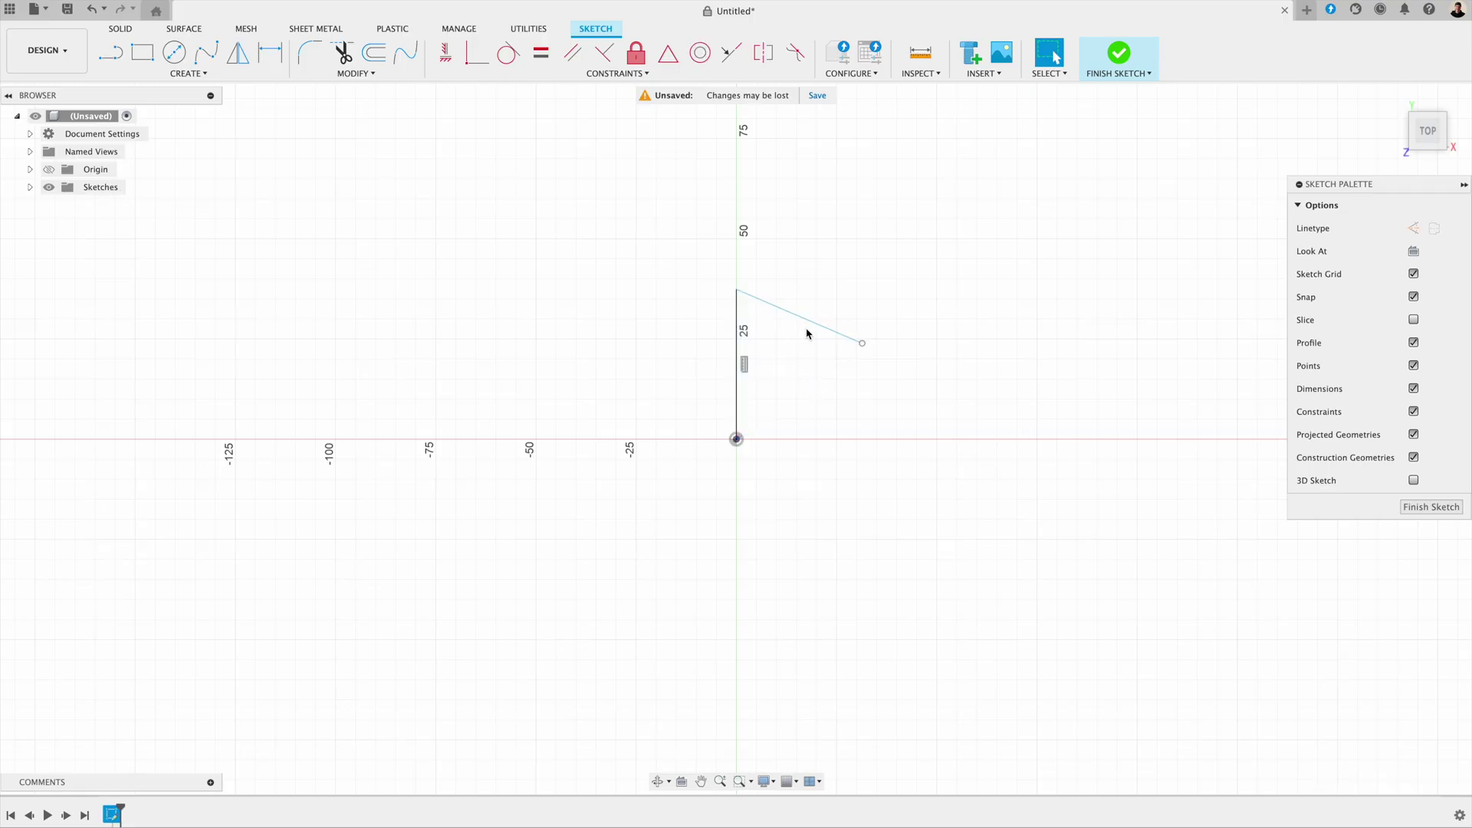
{"action": "left_click", "coordinate": [806, 322]}
{"action": "left_click", "coordinate": [1431, 507]}
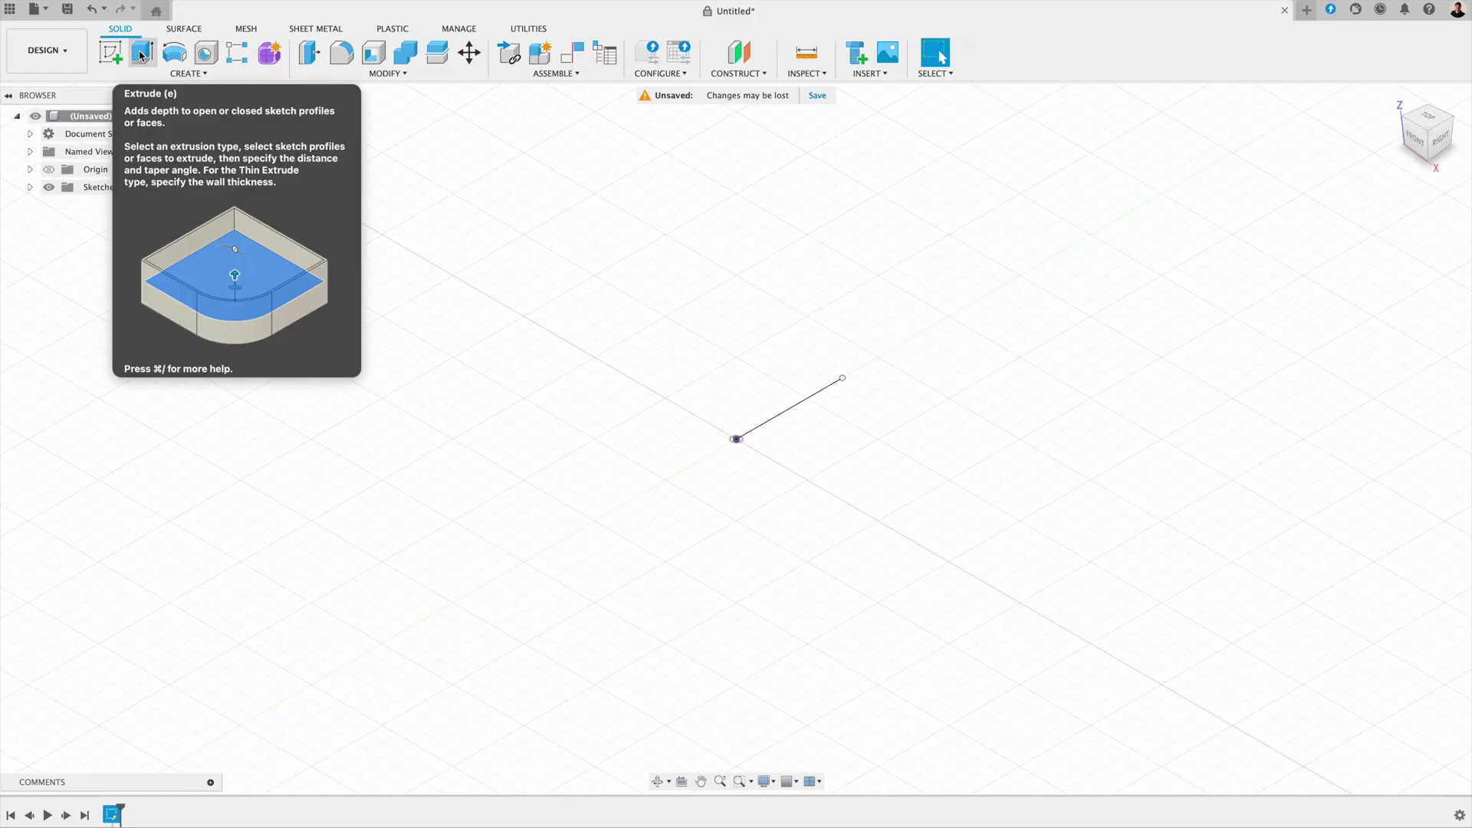
- Try to extrude the single sketch line as a solid
{"action": "left_click", "coordinate": [142, 55]}
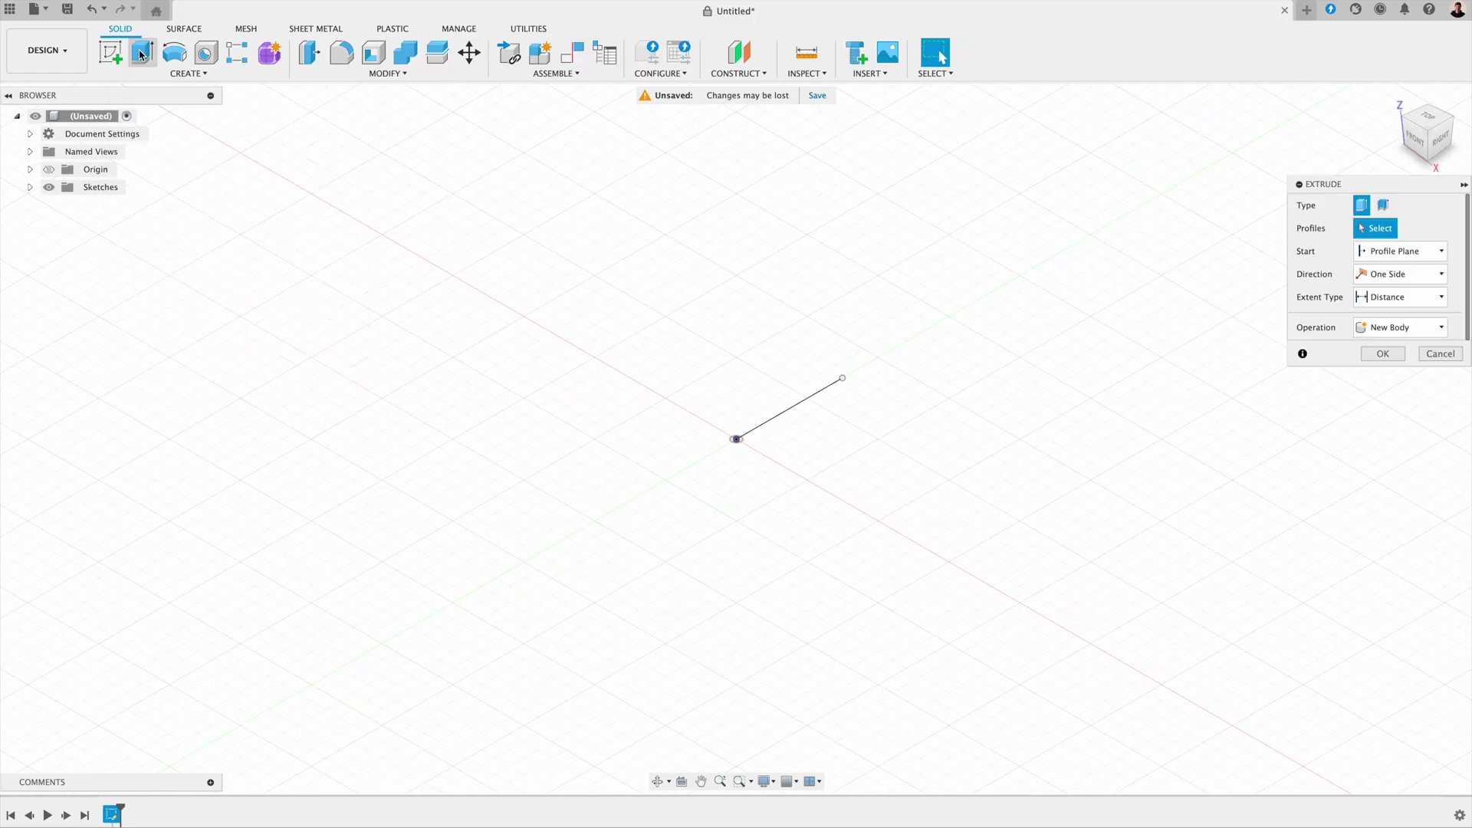
{"action": "left_click", "coordinate": [784, 412]}
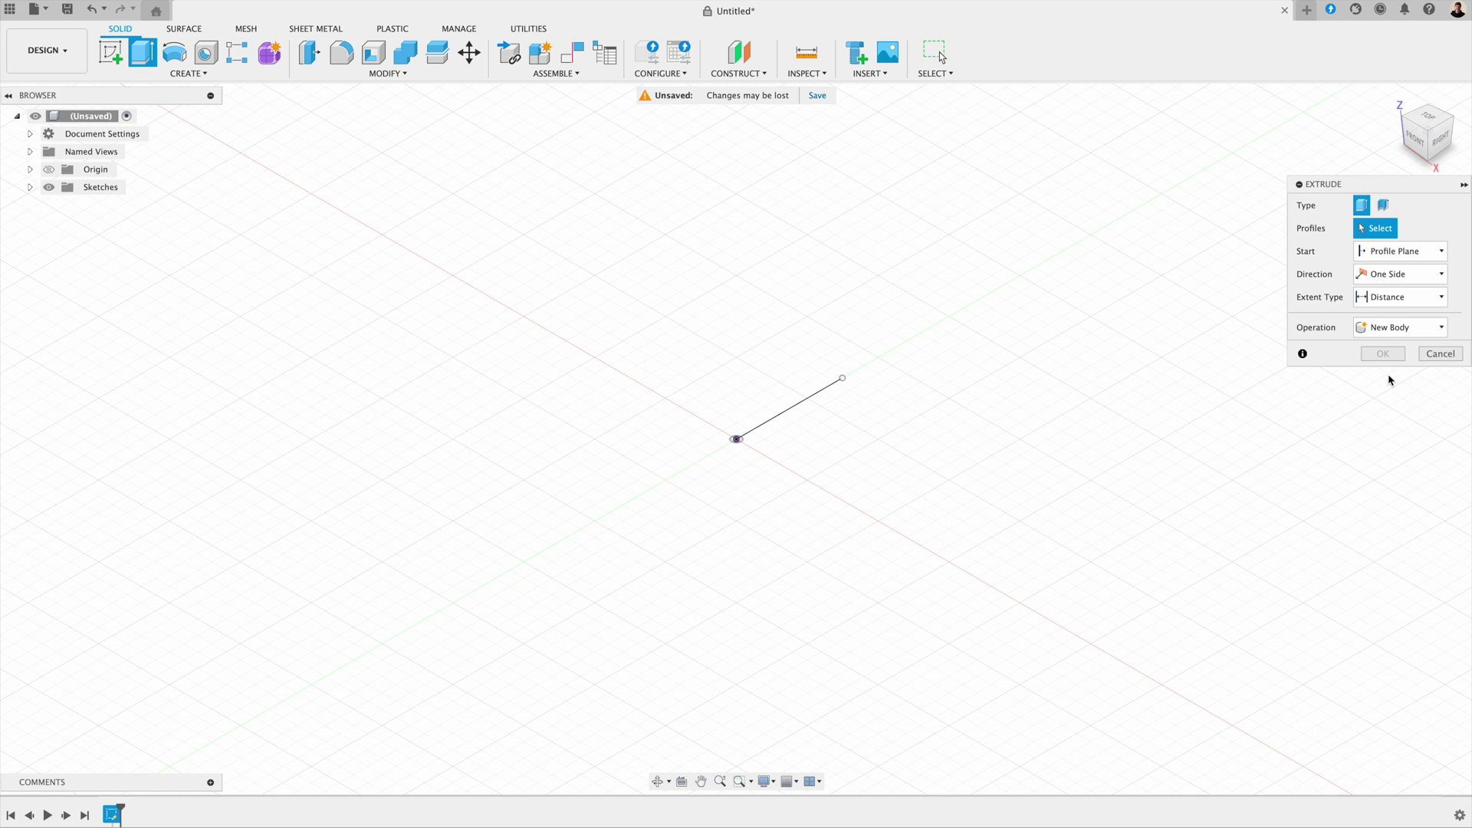
{"action": "left_click", "coordinate": [1436, 356]}
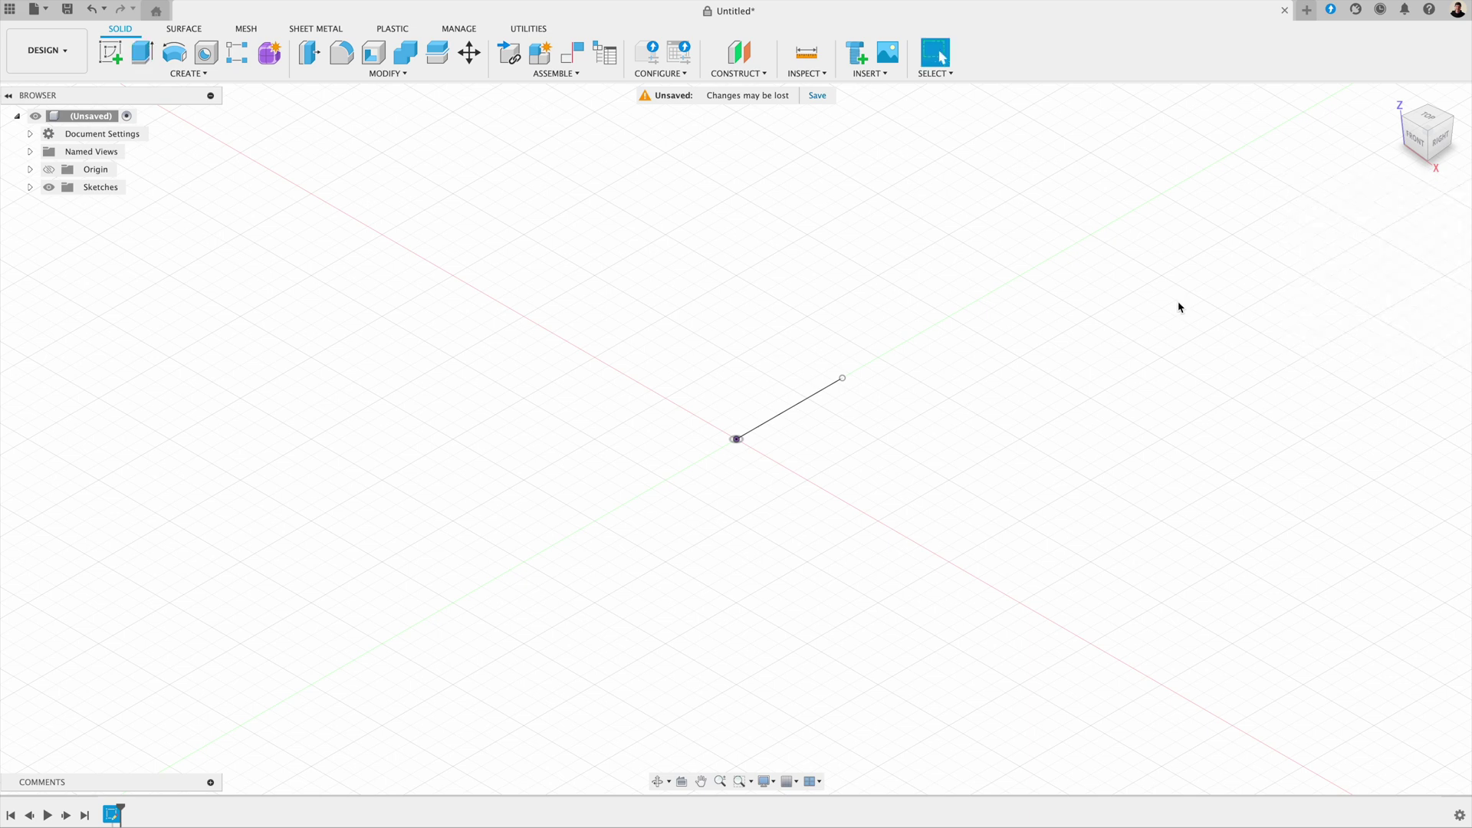
- Extrude the sketch line 35 mm upward as a new surface body and expand the list of bodies
{"action": "left_click", "coordinate": [184, 31]}
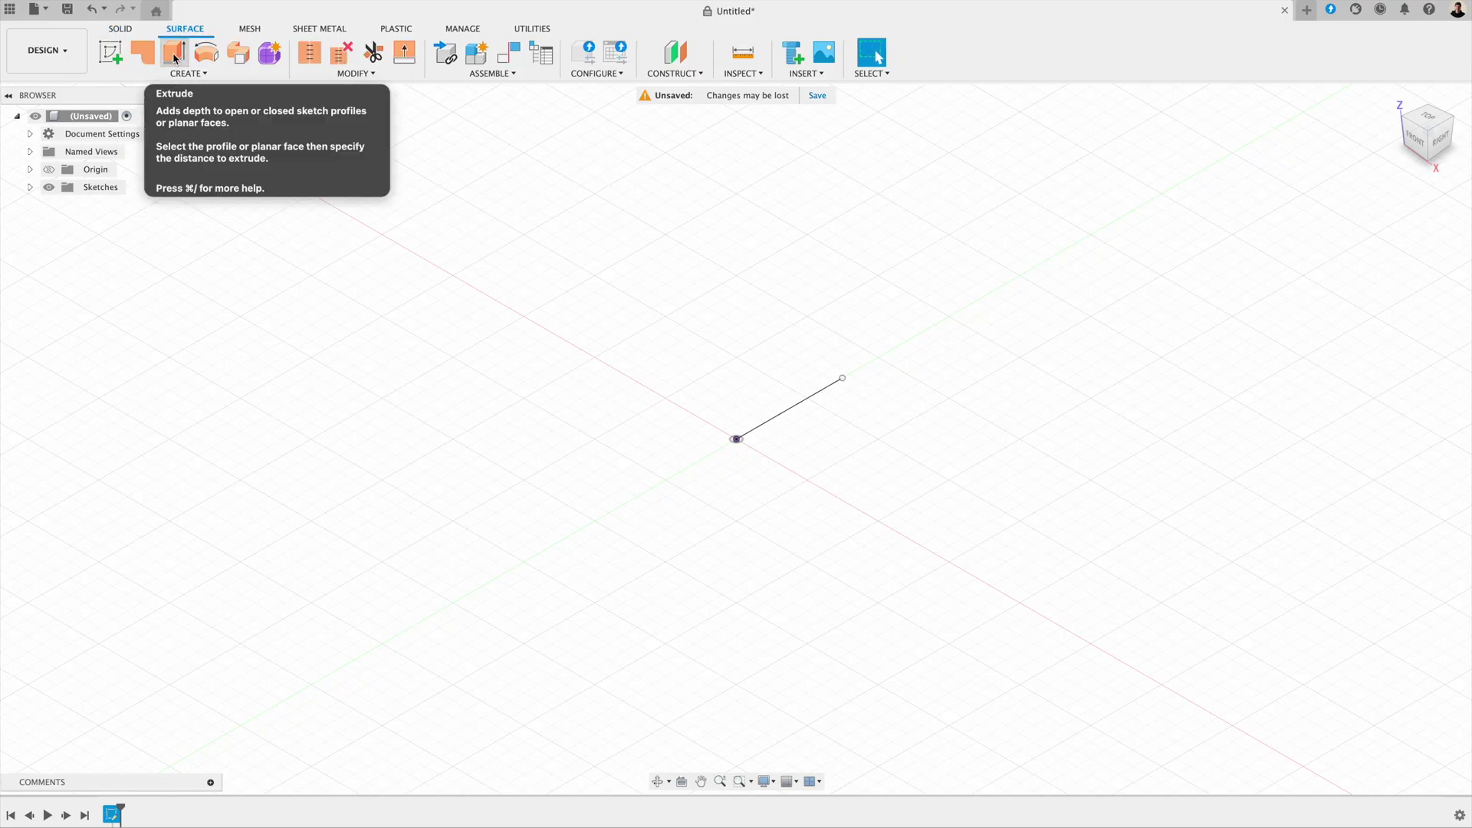
{"action": "left_click", "coordinate": [175, 59]}
{"action": "left_click_drag", "start_coordinate": [789, 404], "coordinate": [791, 294]}
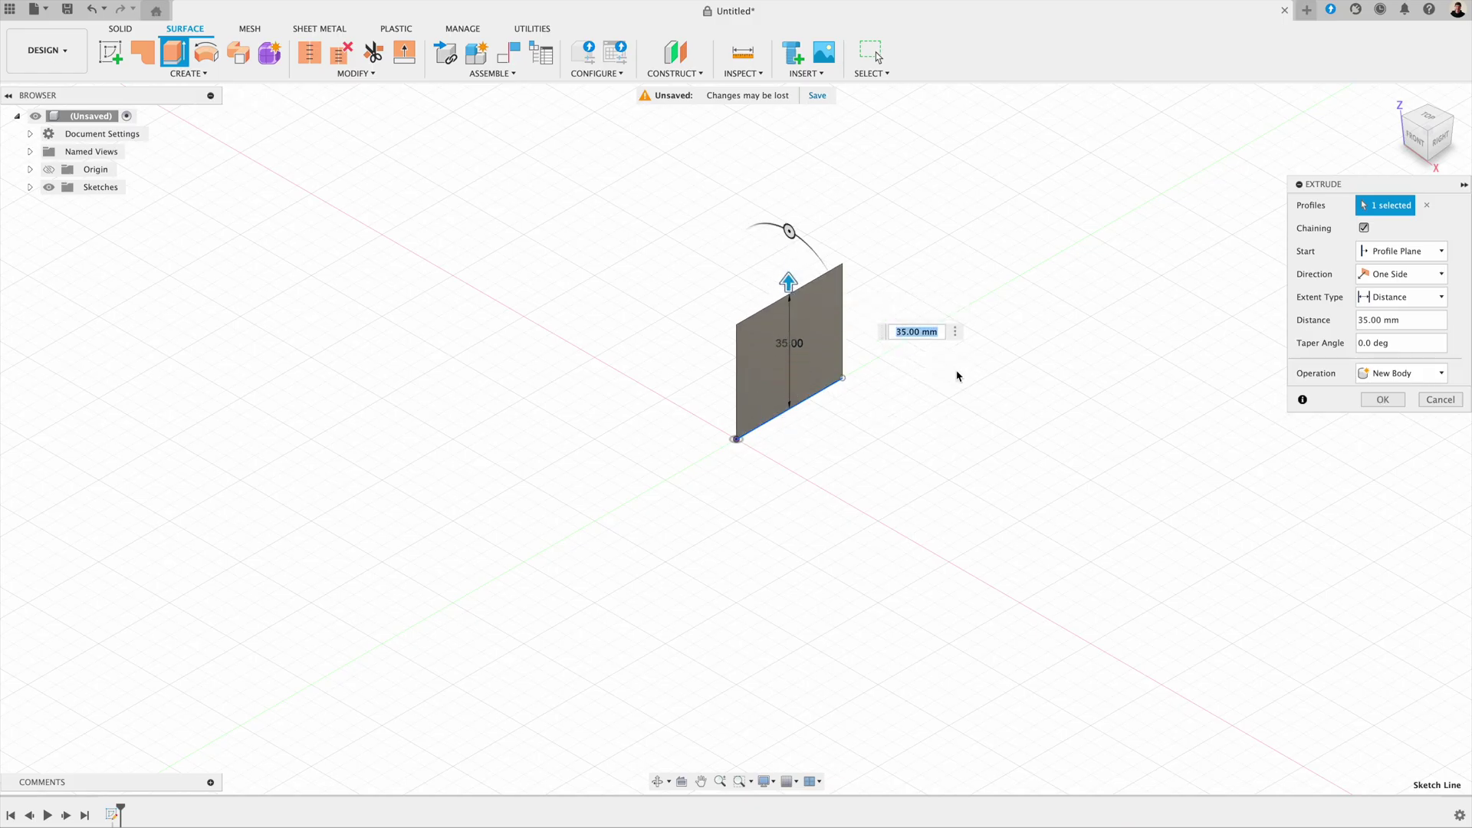
{"action": "left_click", "coordinate": [1380, 399]}
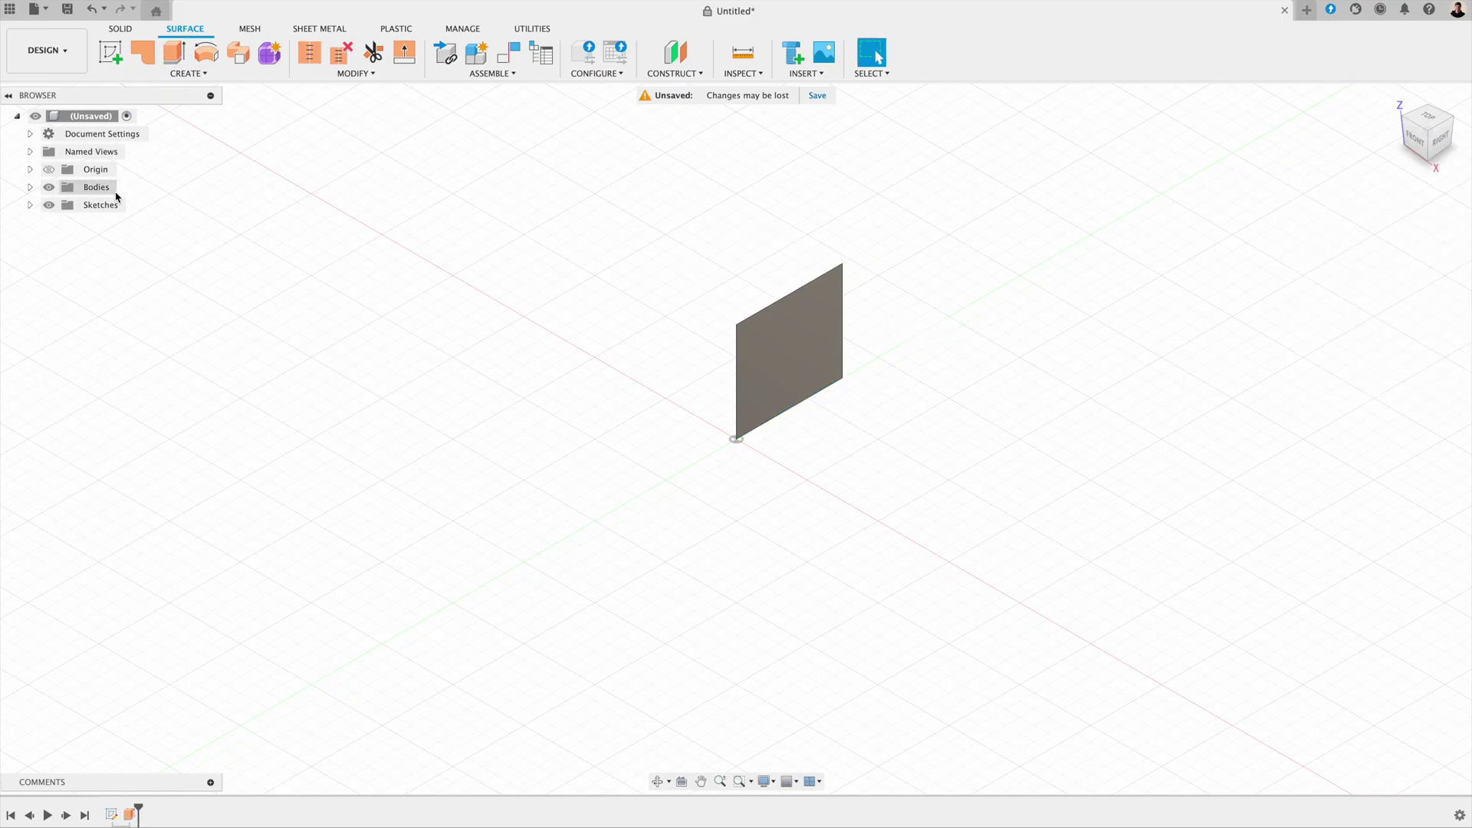
{"action": "left_click", "coordinate": [30, 187]}
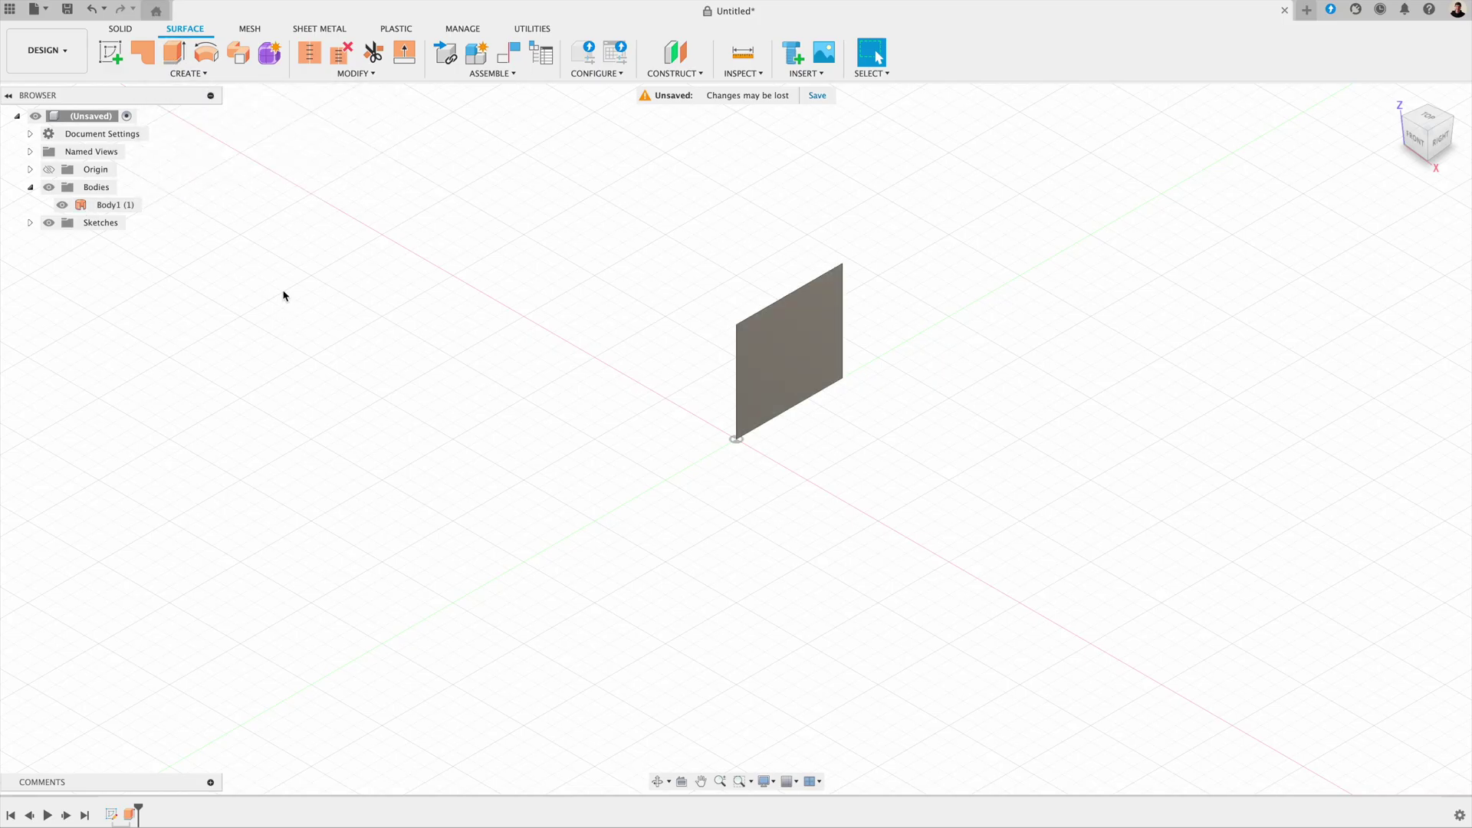
- Thicken the surface face by 10 mm to one side as a new body
{"action": "left_click", "coordinate": [756, 356]}
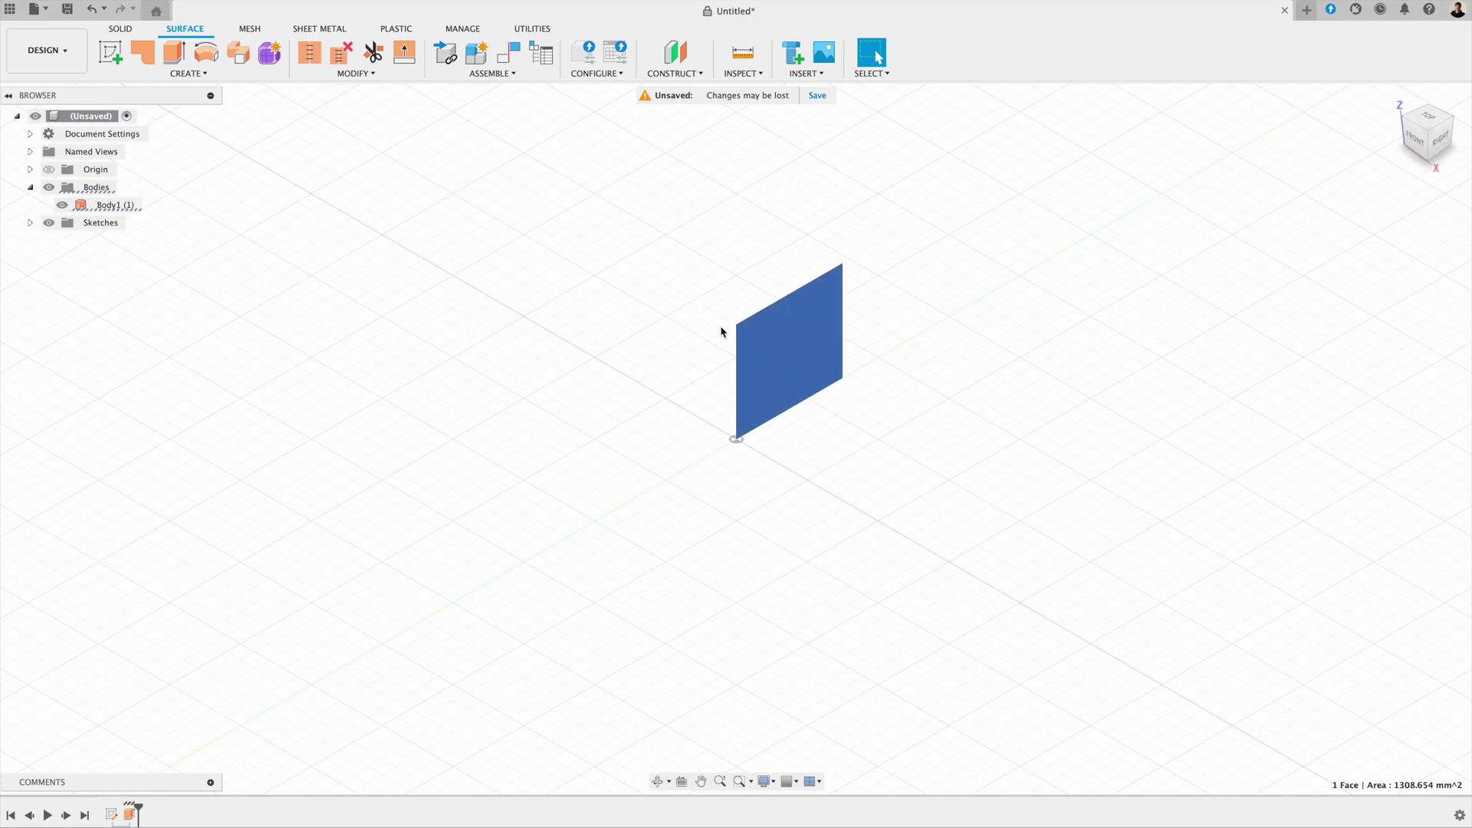
{"action": "left_click", "coordinate": [189, 74]}
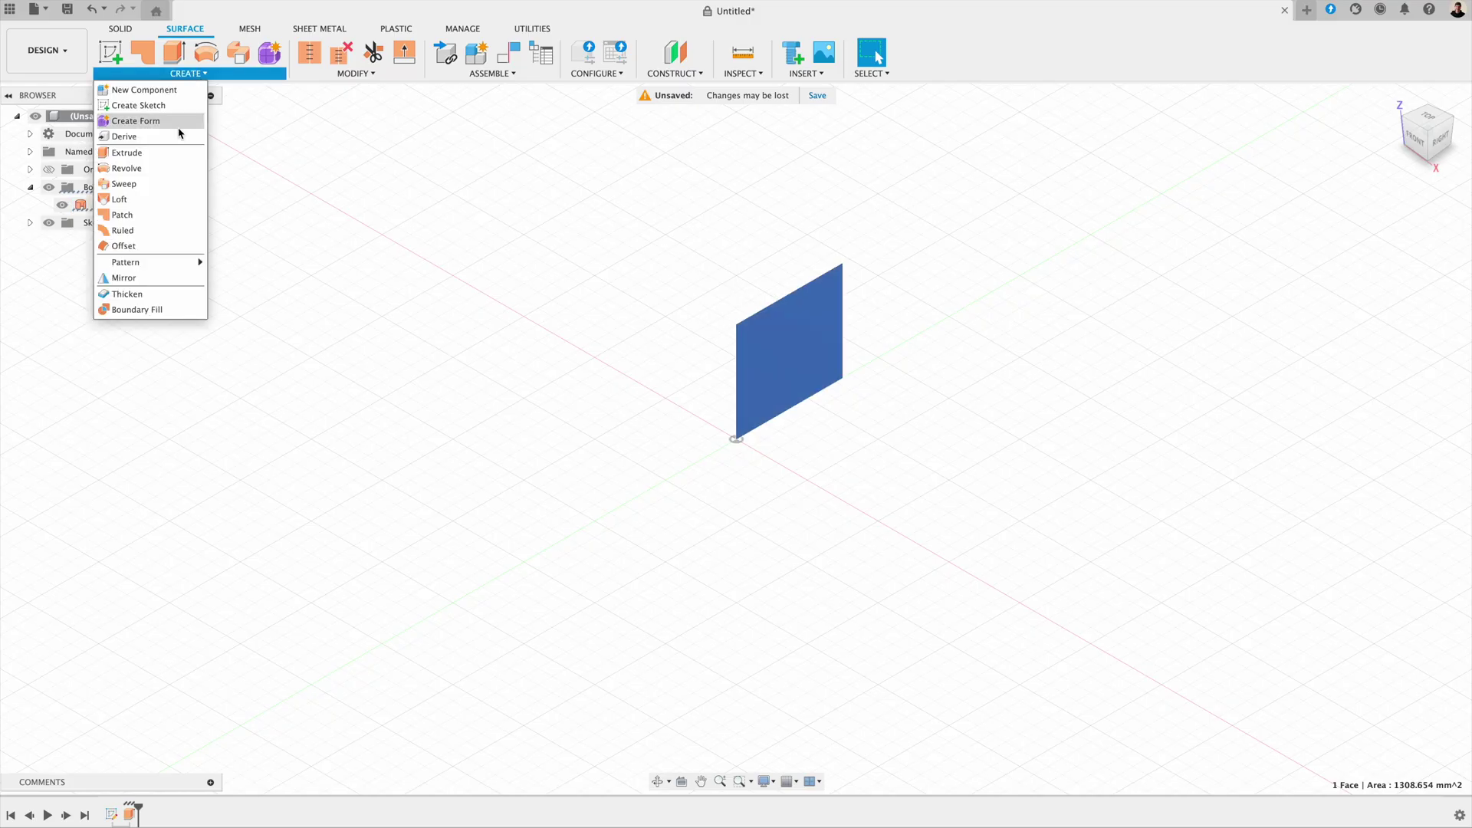
{"action": "left_click", "coordinate": [139, 298]}
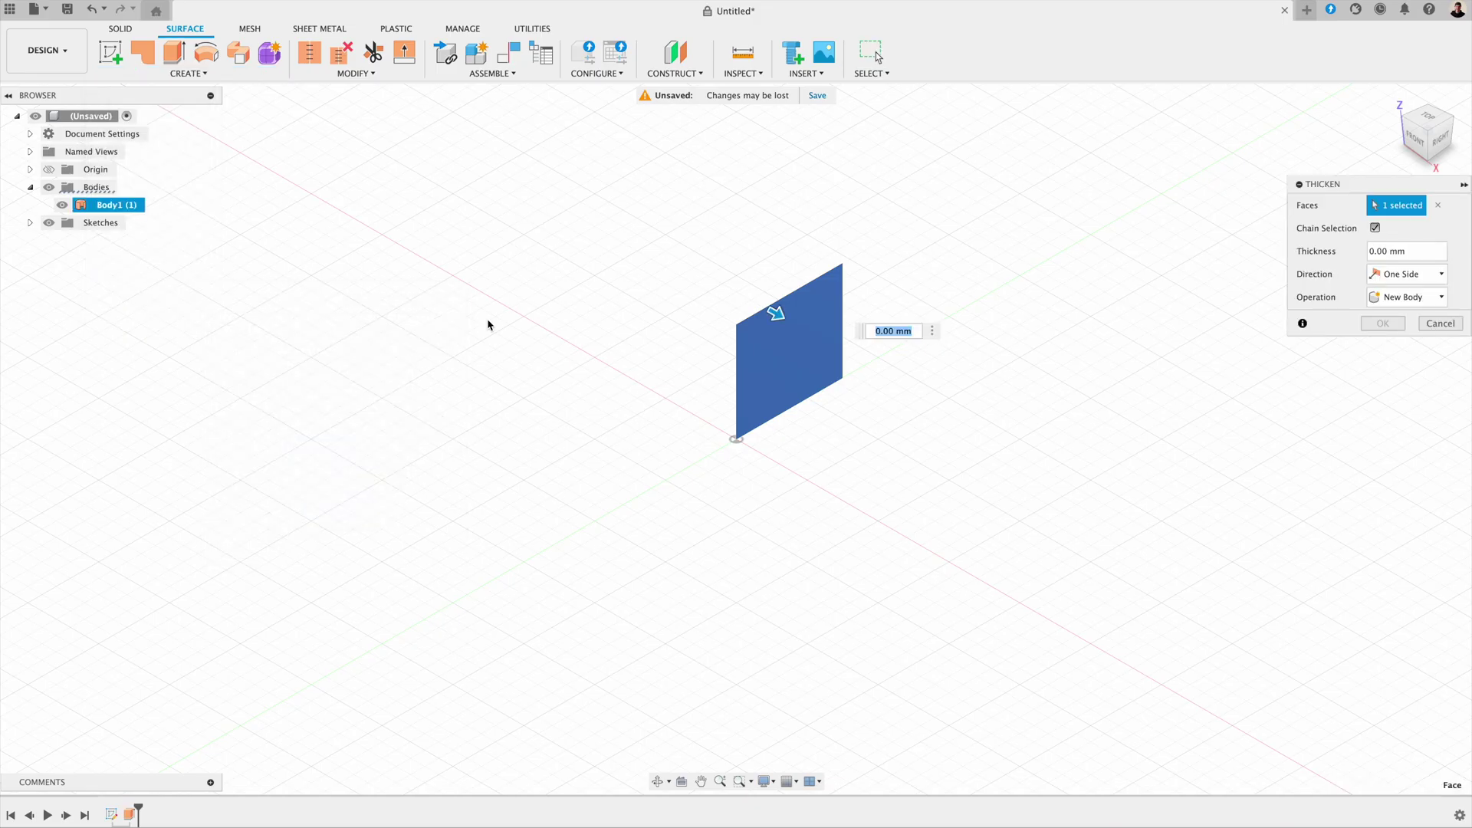
{"action": "left_click_drag", "start_coordinate": [805, 326], "coordinate": [806, 329]}
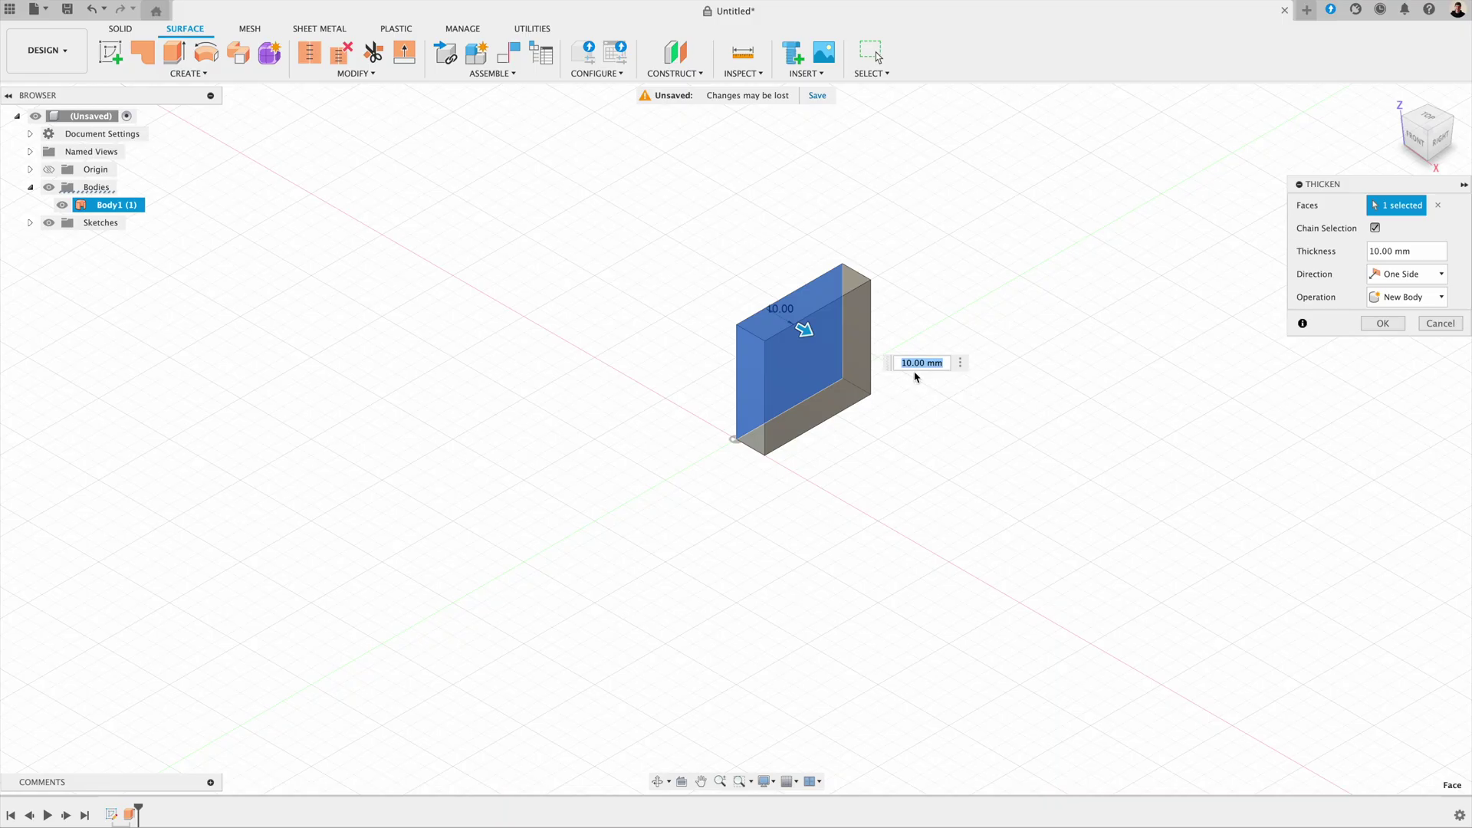
{"action": "key", "text": "Return"}
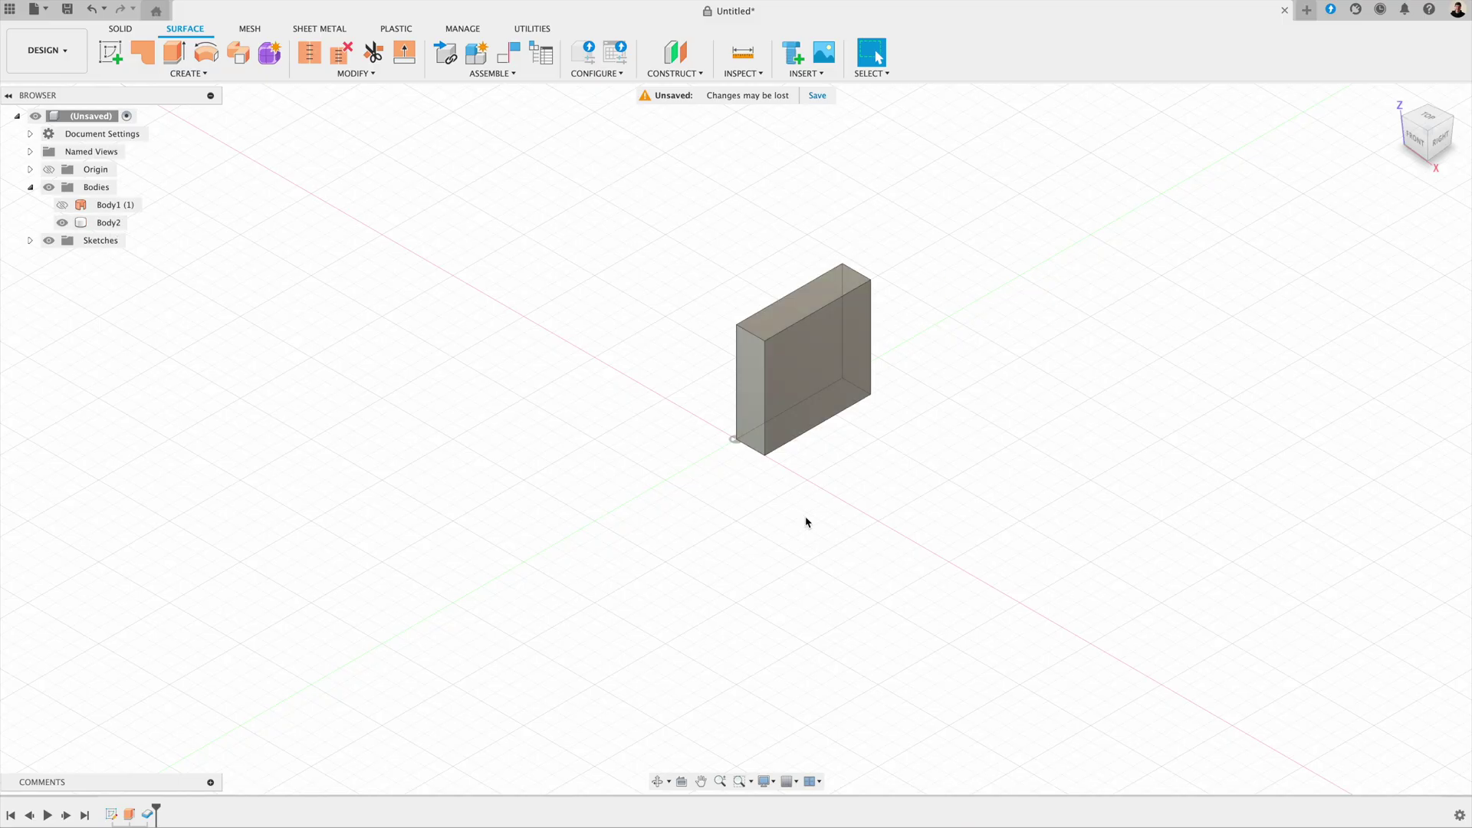
- Hide the thickened solid body
{"action": "left_click", "coordinate": [773, 315]}
{"action": "left_click", "coordinate": [680, 326]}
{"action": "left_click", "coordinate": [62, 221]}
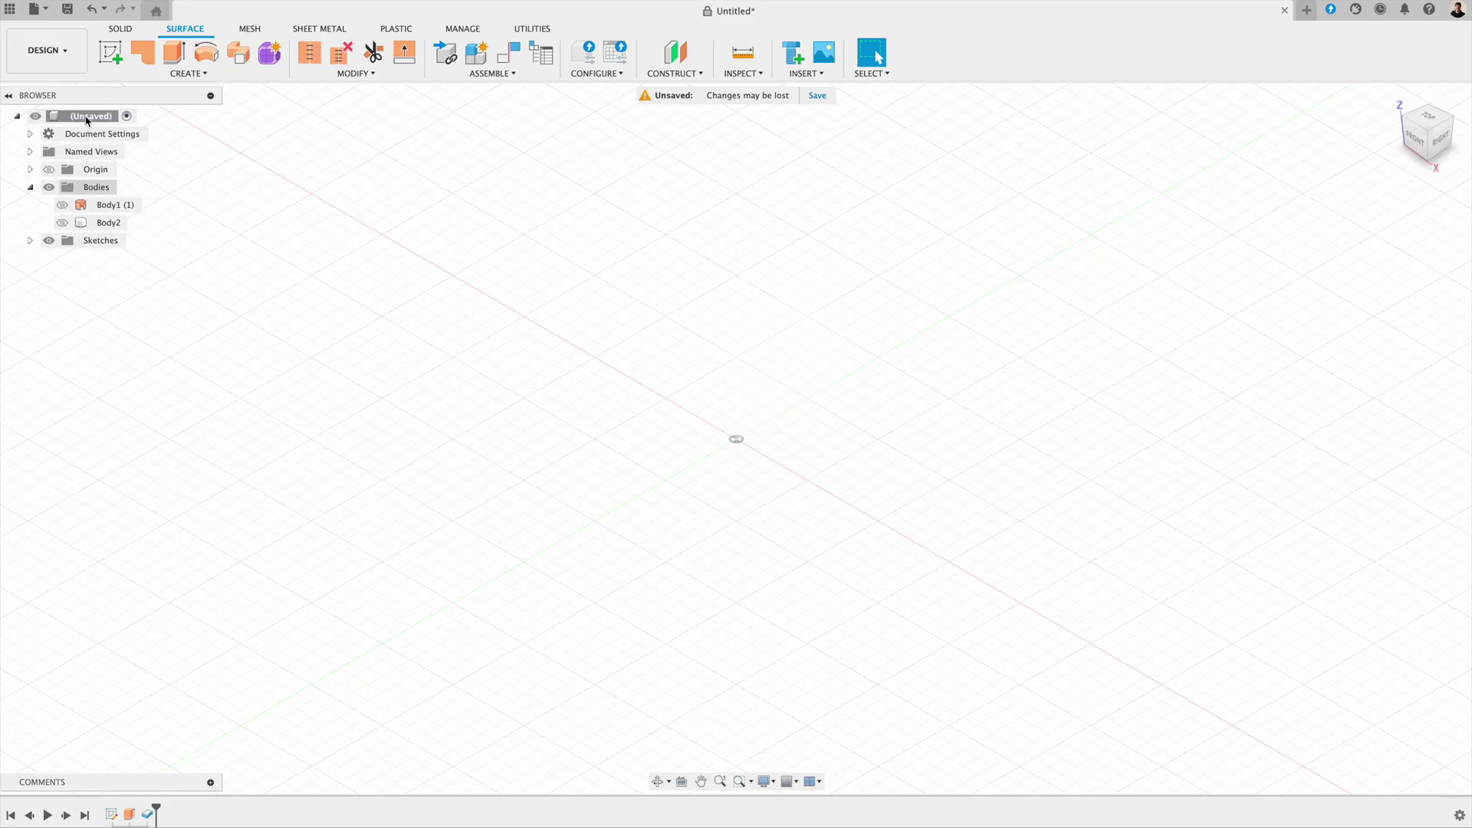
- Delete the surface body, the solid body and the remaining sketch to empty the design
{"action": "left_click", "coordinate": [119, 29]}
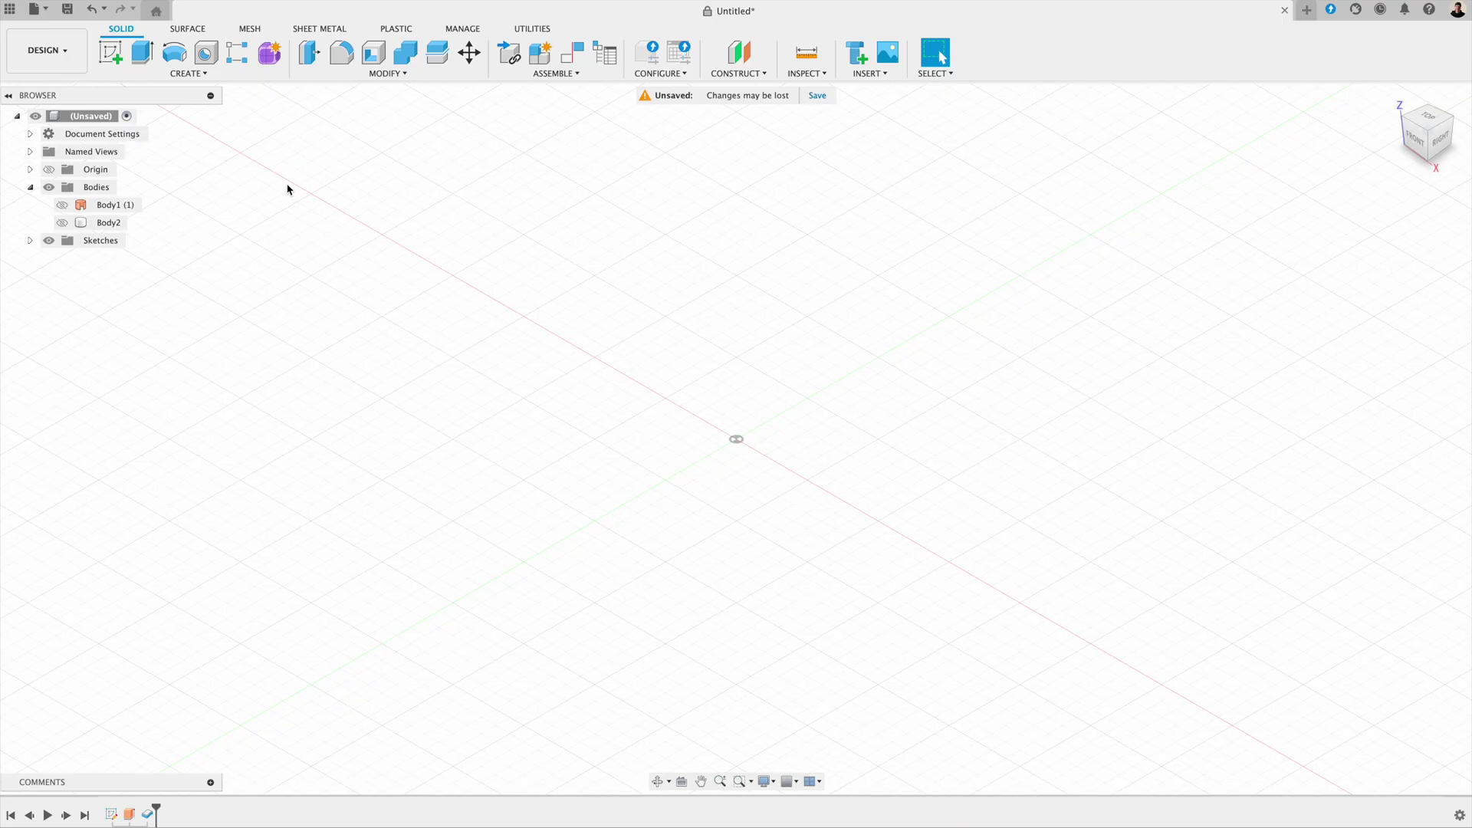
{"action": "left_click_drag", "start_coordinate": [107, 205], "coordinate": [99, 223]}
{"action": "right_click", "coordinate": [111, 205]}
{"action": "left_click", "coordinate": [153, 382]}
{"action": "left_click", "coordinate": [31, 188]}
{"action": "left_click", "coordinate": [98, 206]}
{"action": "right_click", "coordinate": [99, 208]}
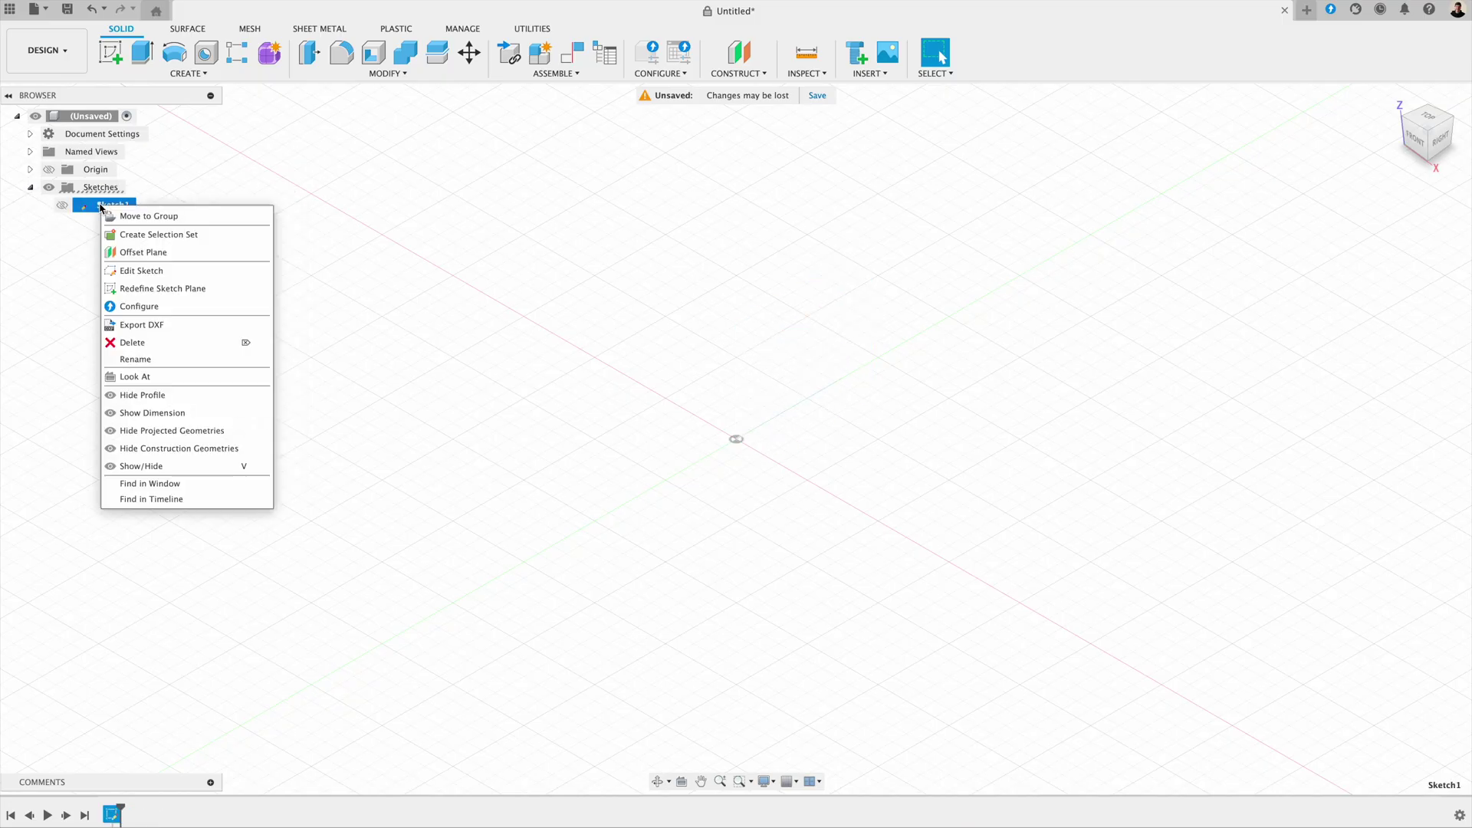
{"action": "left_click", "coordinate": [132, 342]}
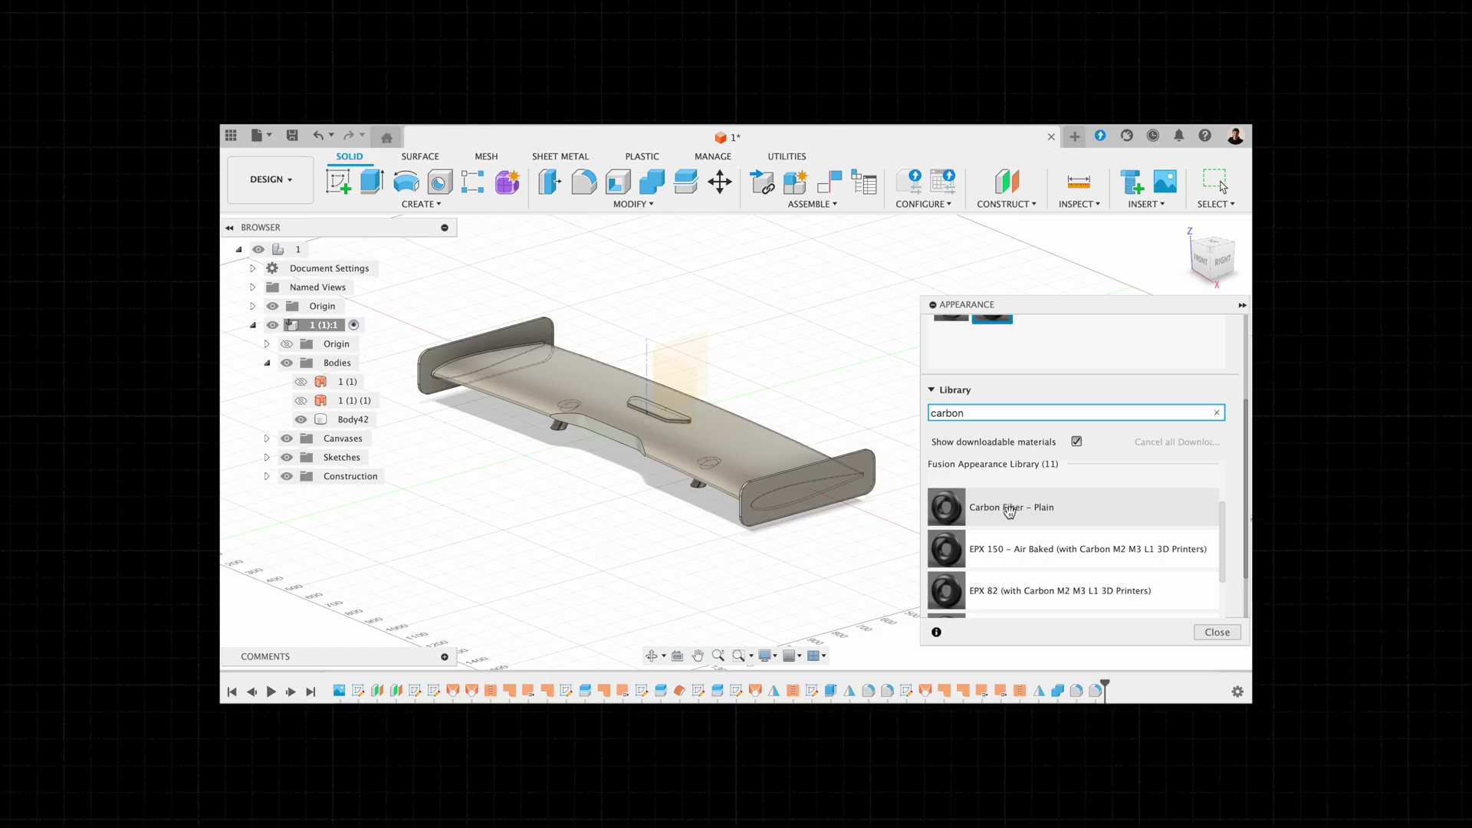
- Apply the Carbon Fiber - Plain appearance to the finished wing model and close the appearance settings
{"action": "left_click_drag", "start_coordinate": [1007, 506], "coordinate": [809, 469]}
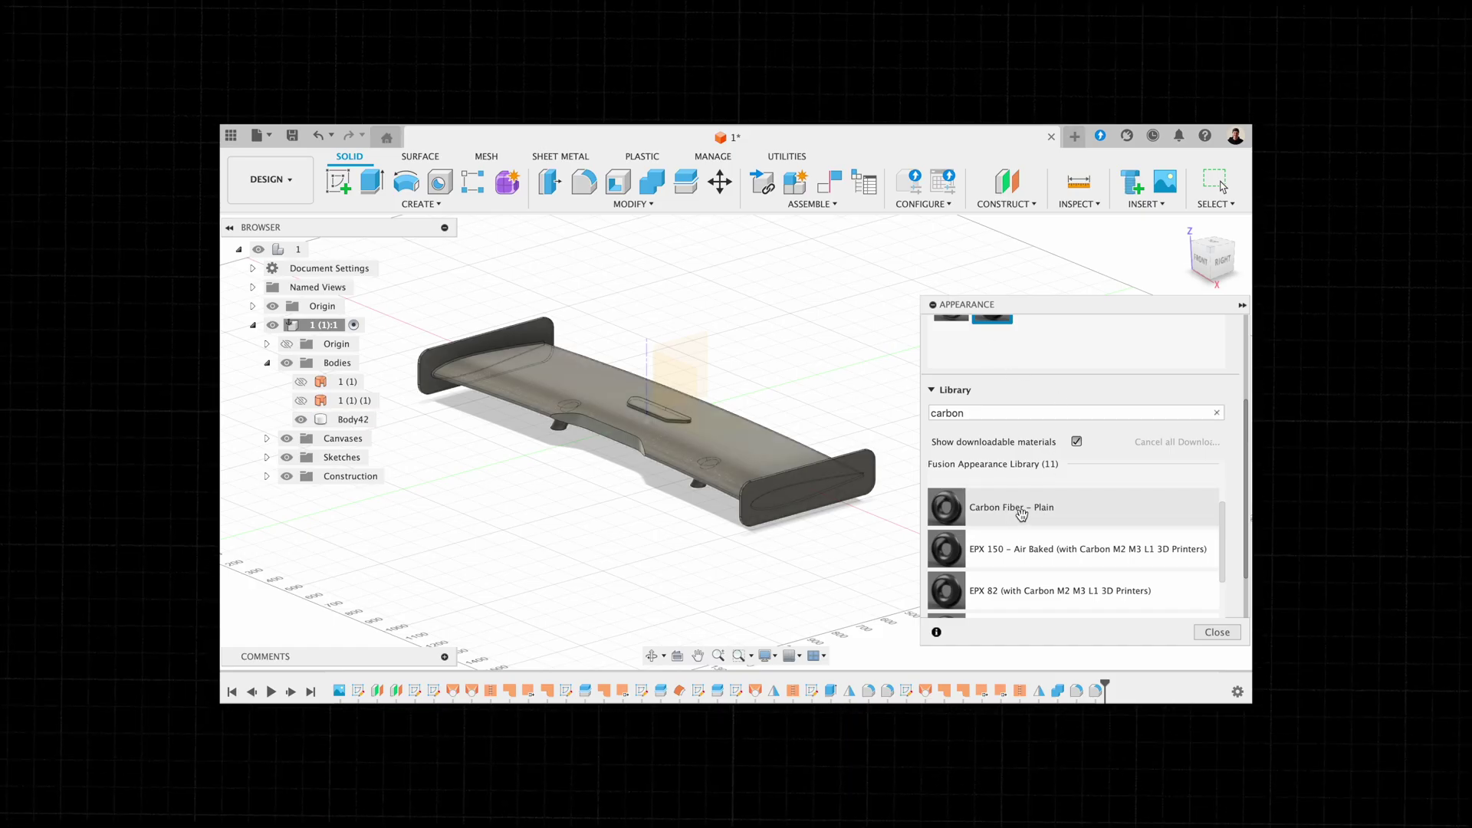
{"action": "left_click", "coordinate": [1217, 632]}
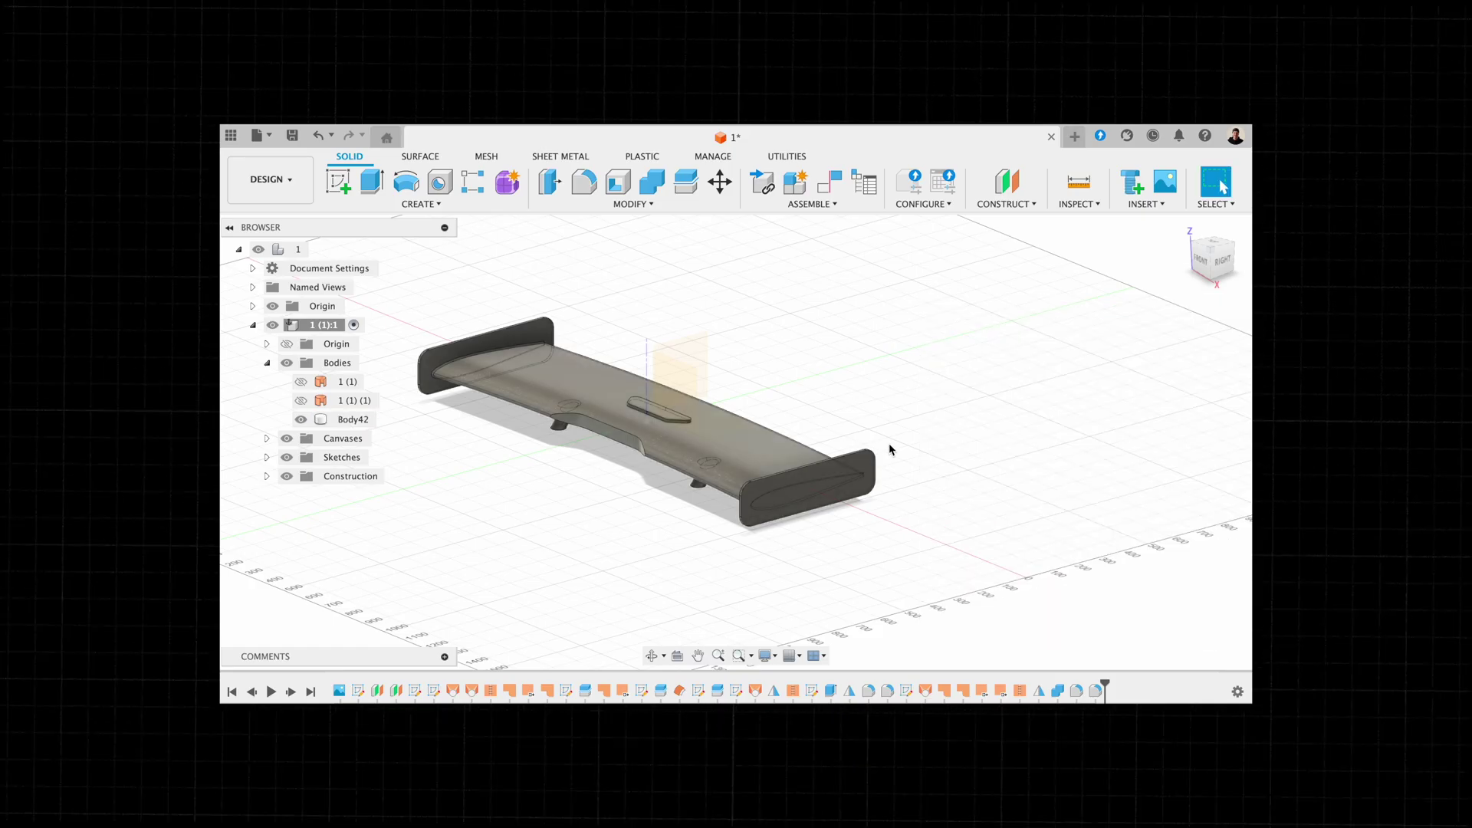
{"action": "scroll", "coordinate": [885, 458], "scroll_direction": "up", "scroll_amount": 1}
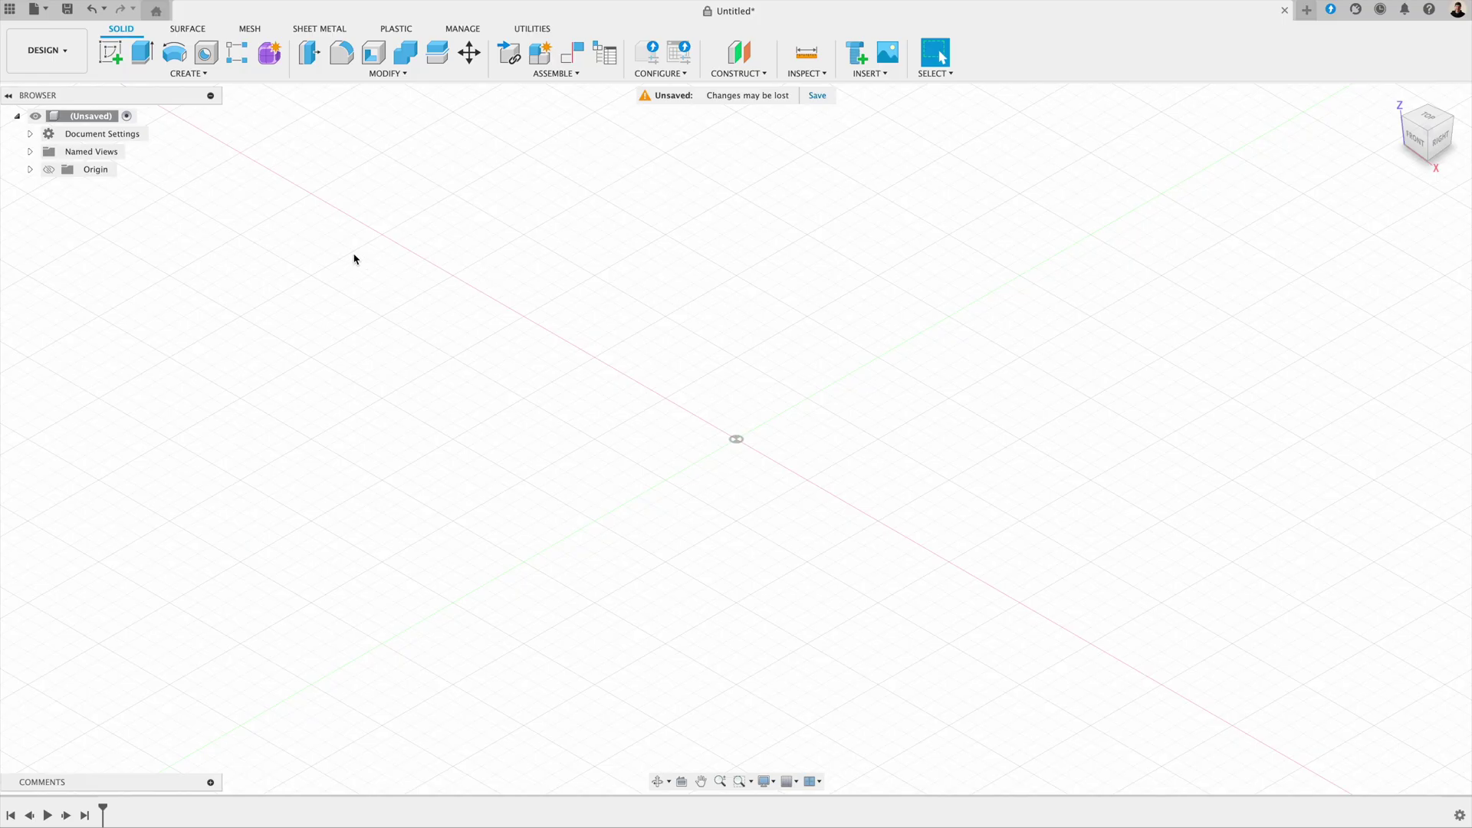
- Save the empty design under the name 1
{"action": "left_click", "coordinate": [68, 11]}
{"action": "left_click_drag", "start_coordinate": [537, 203], "coordinate": [479, 204]}
{"action": "type", "text": "1"}
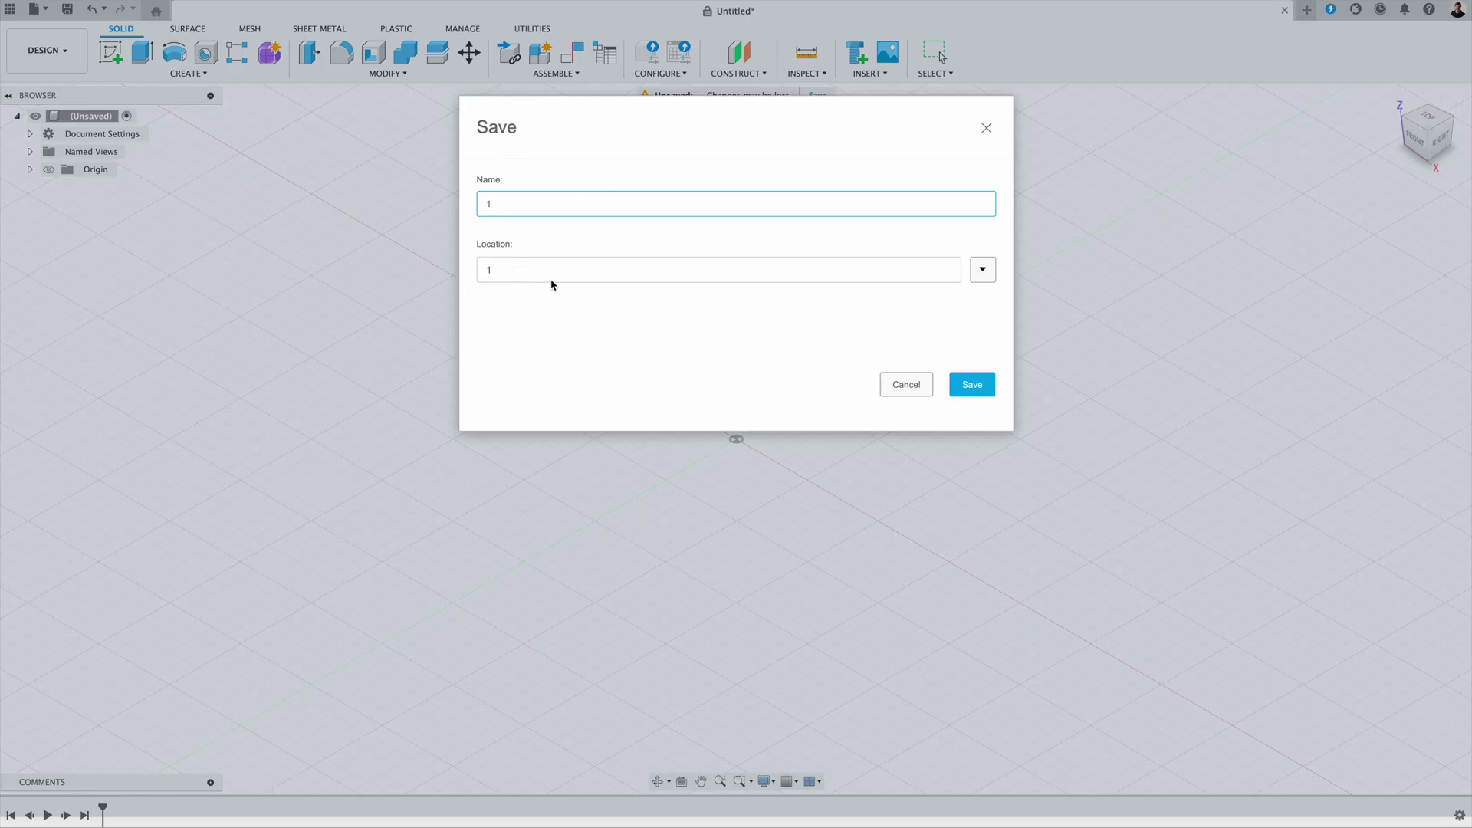
{"action": "left_click", "coordinate": [973, 385]}
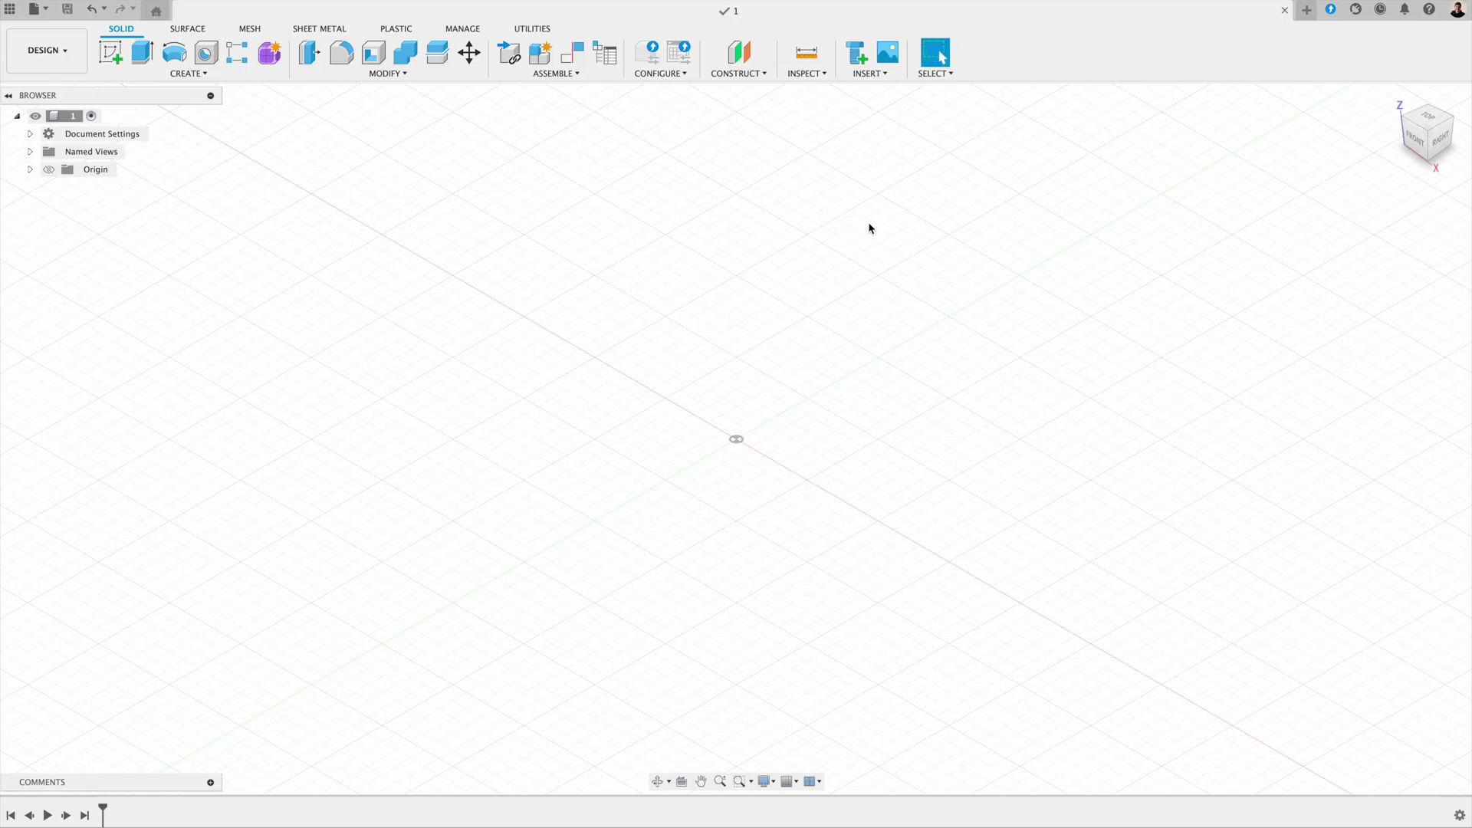
- Create and activate an internal component named 1 in the design
{"action": "left_click", "coordinate": [540, 59]}
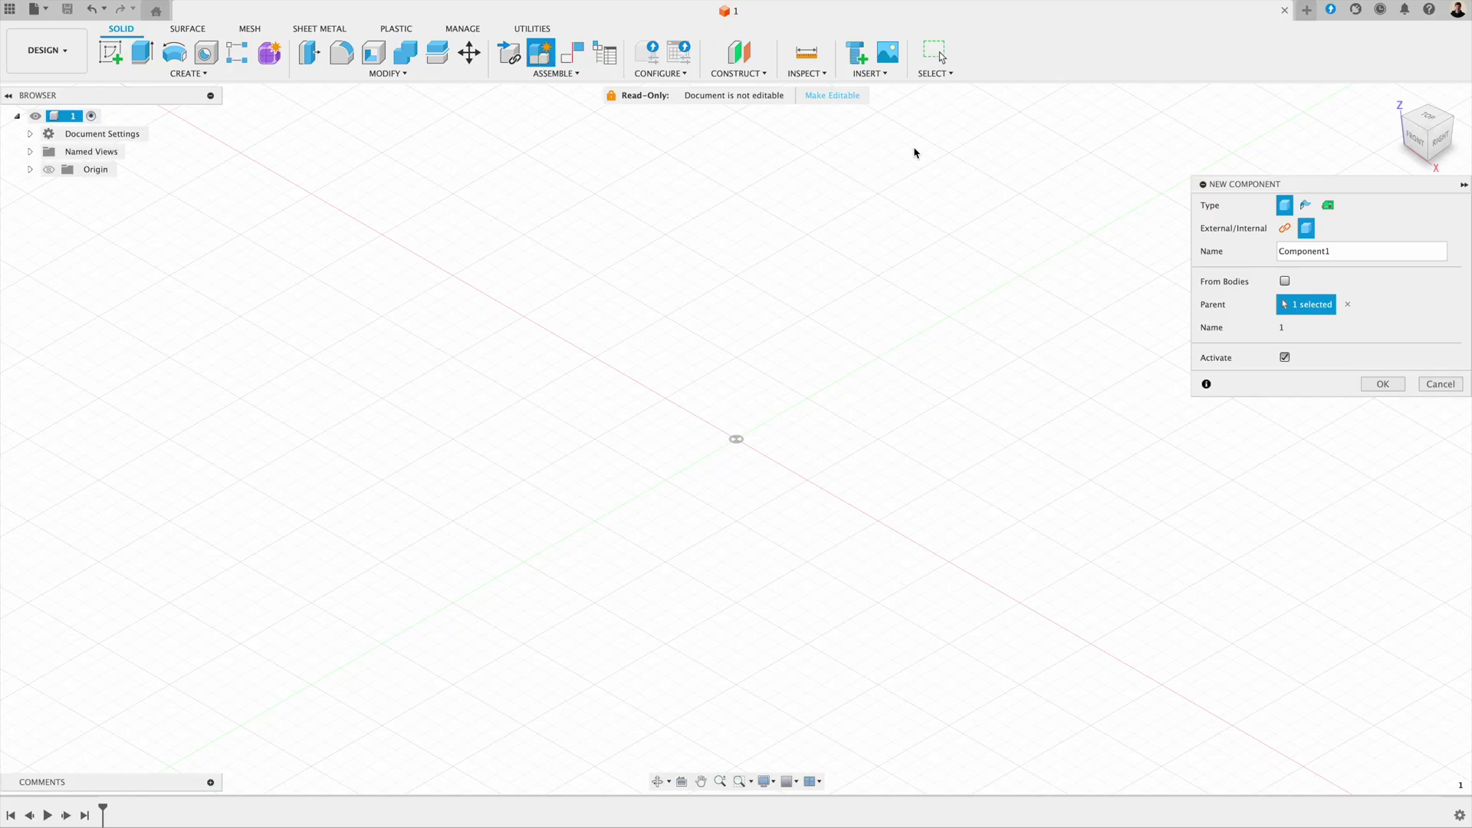
{"action": "double_click", "coordinate": [1303, 252]}
{"action": "type", "text": "1"}
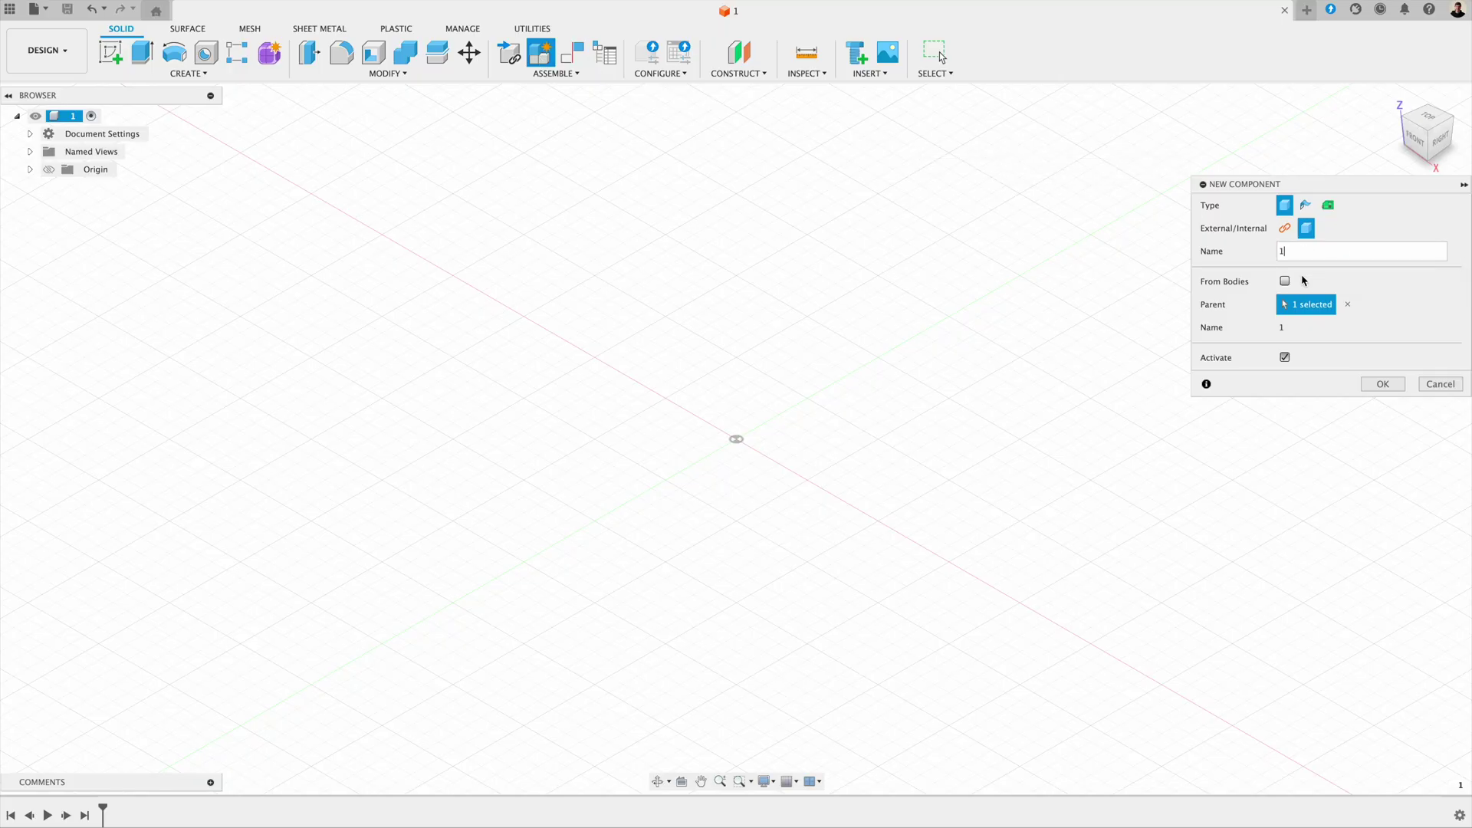
{"action": "left_click", "coordinate": [1381, 383]}
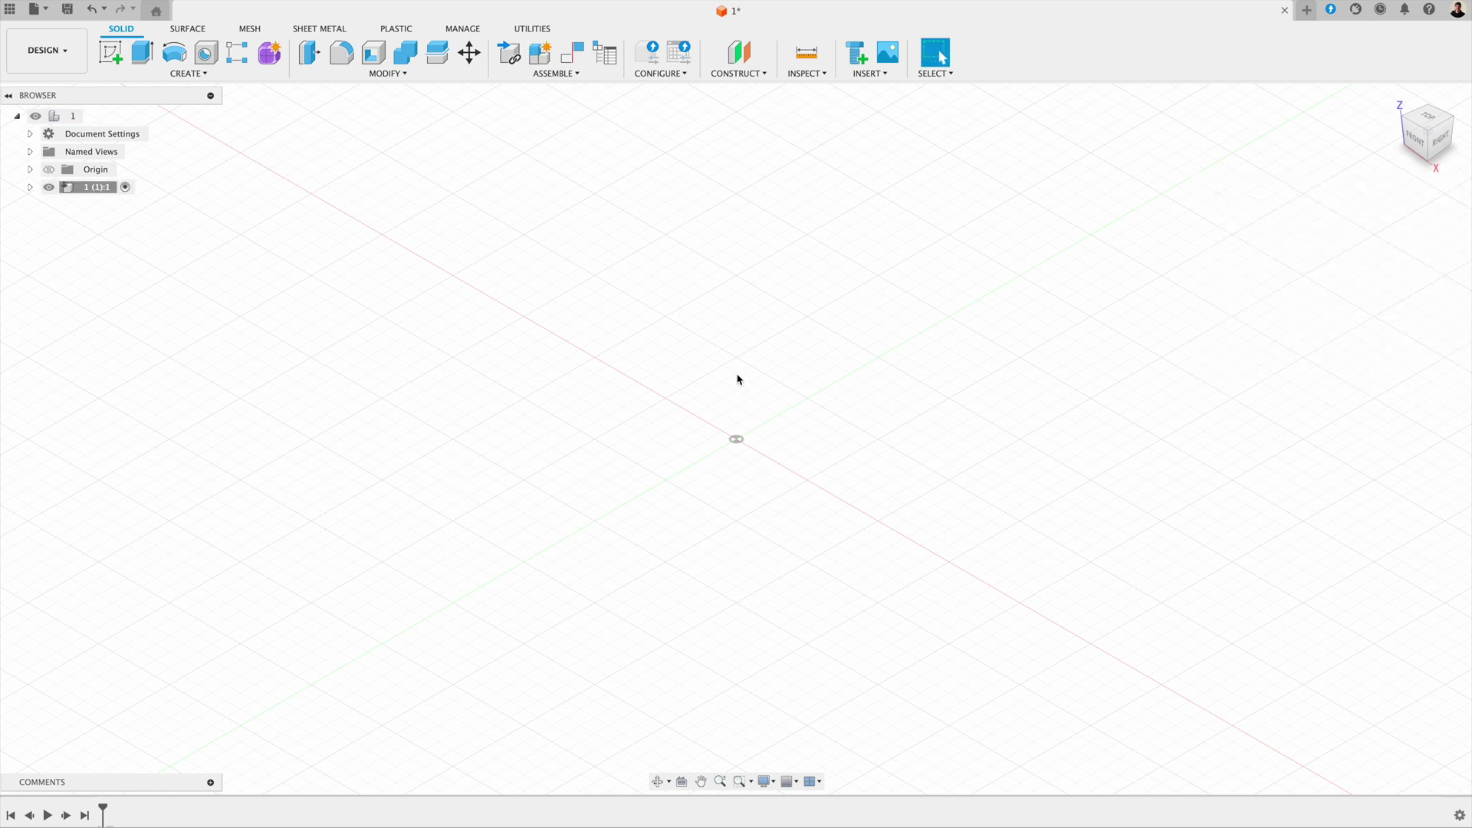
- Insert the image 1.png as a canvas on the YZ plane with the default opacity and scale
{"action": "left_click", "coordinate": [868, 72]}
{"action": "left_click", "coordinate": [874, 138]}
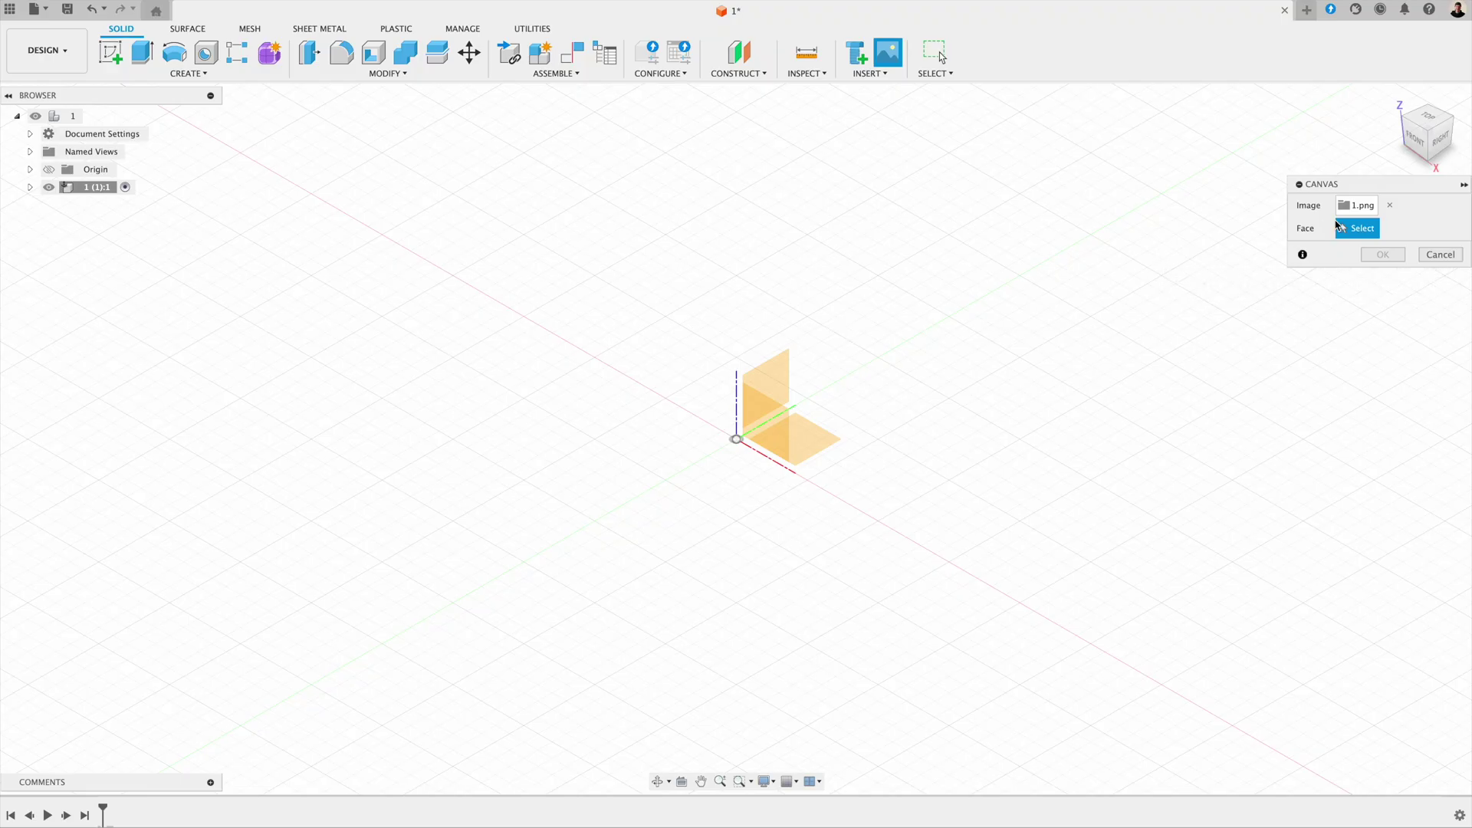
{"action": "left_click", "coordinate": [770, 382]}
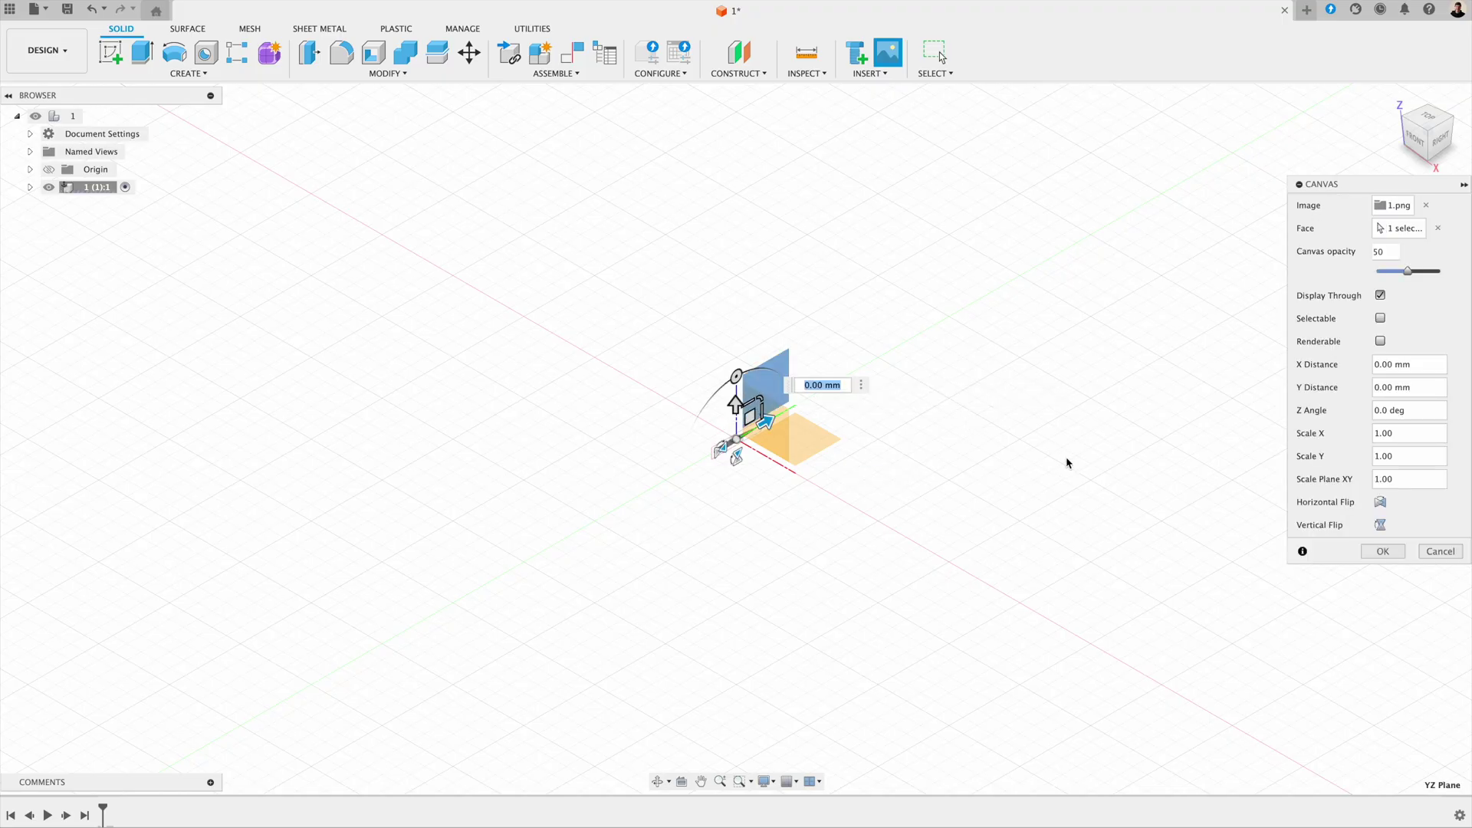
{"action": "left_click", "coordinate": [1382, 552]}
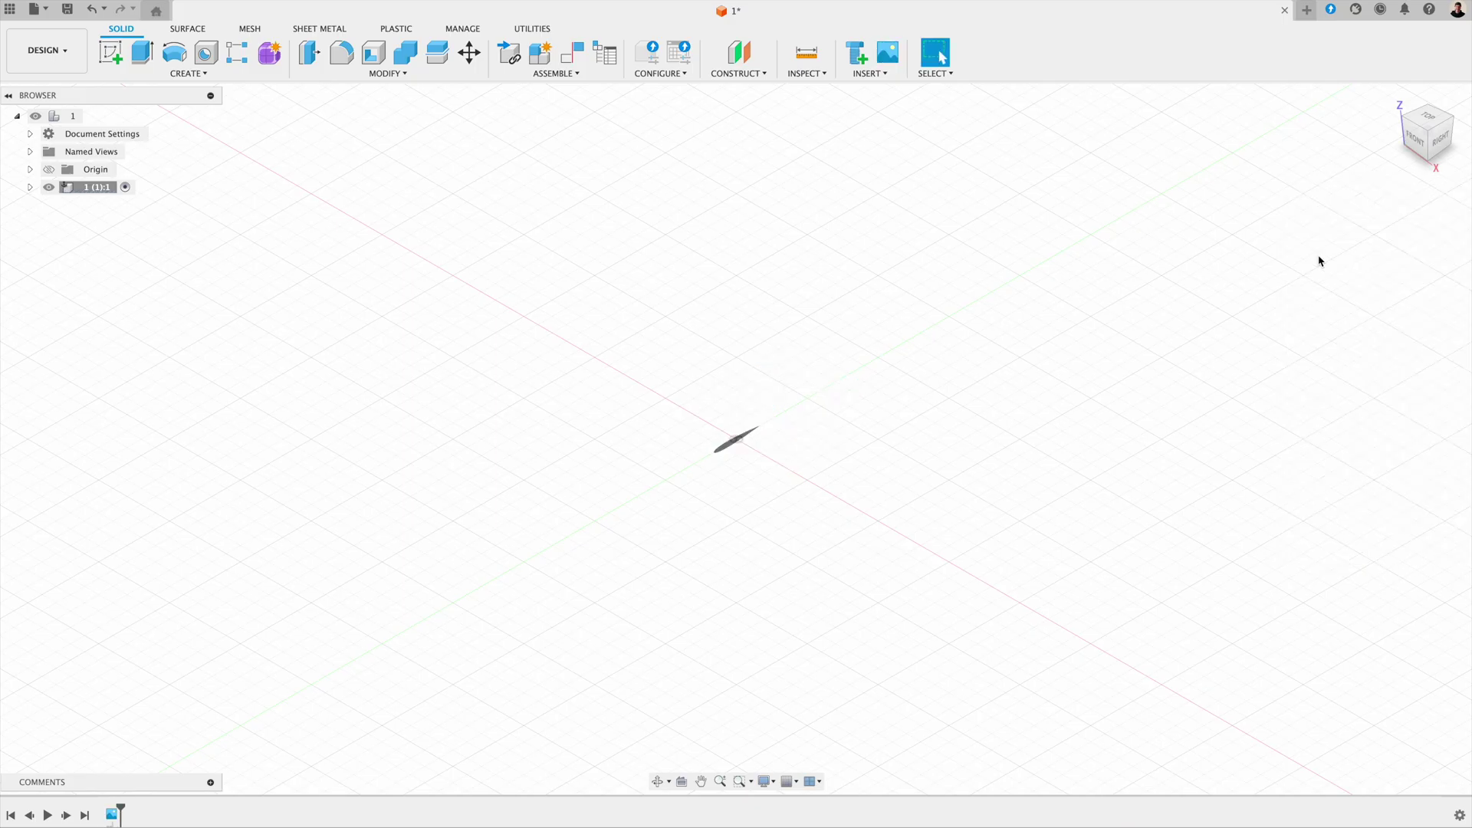
- Calibrate the canvas in the right view by setting the airfoil's distance from nose to trailing tip to 460 mm
{"action": "left_click", "coordinate": [1441, 144]}
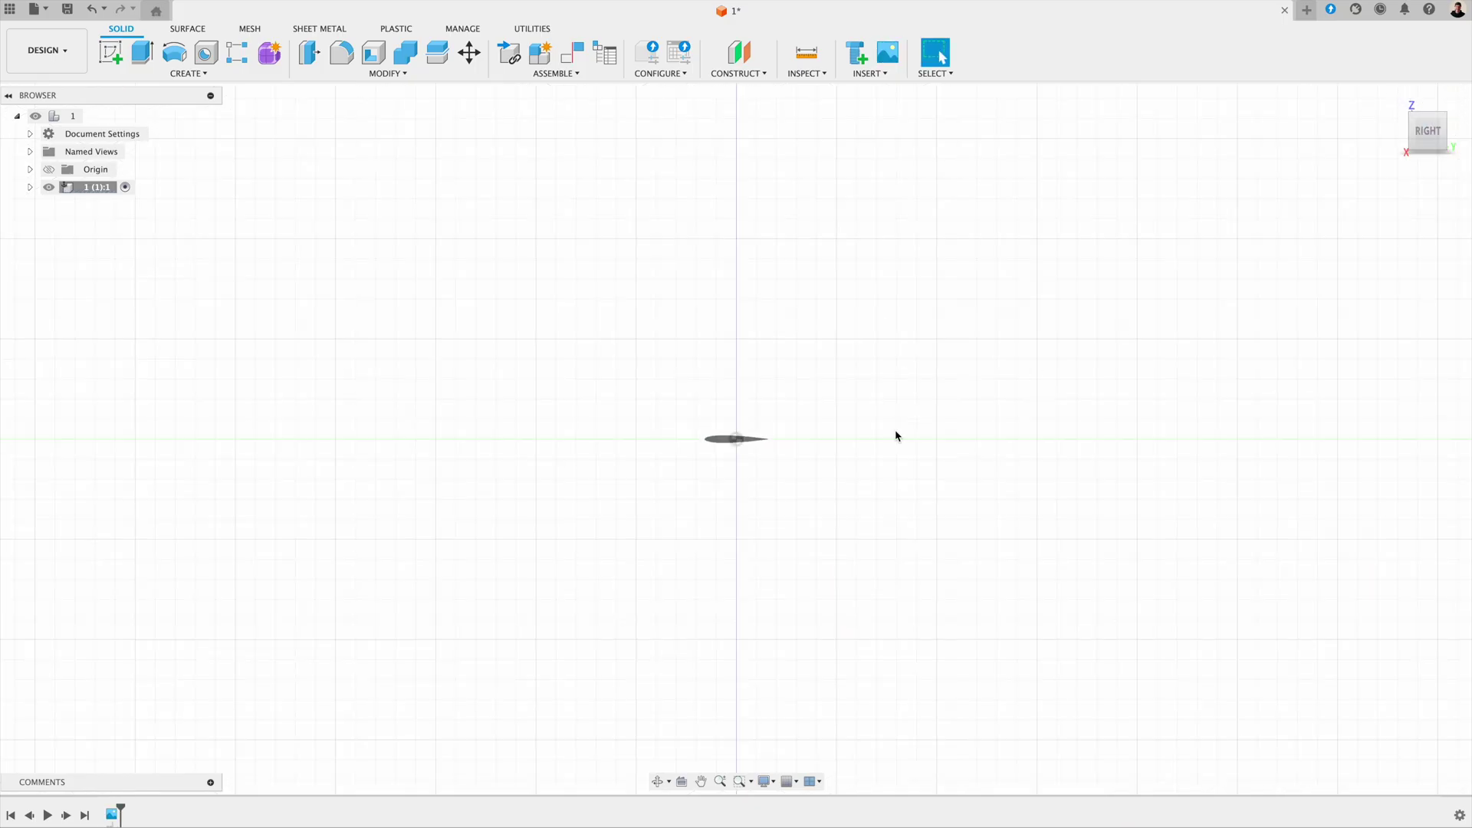
{"action": "left_click", "coordinate": [30, 187]}
{"action": "left_click", "coordinate": [43, 223]}
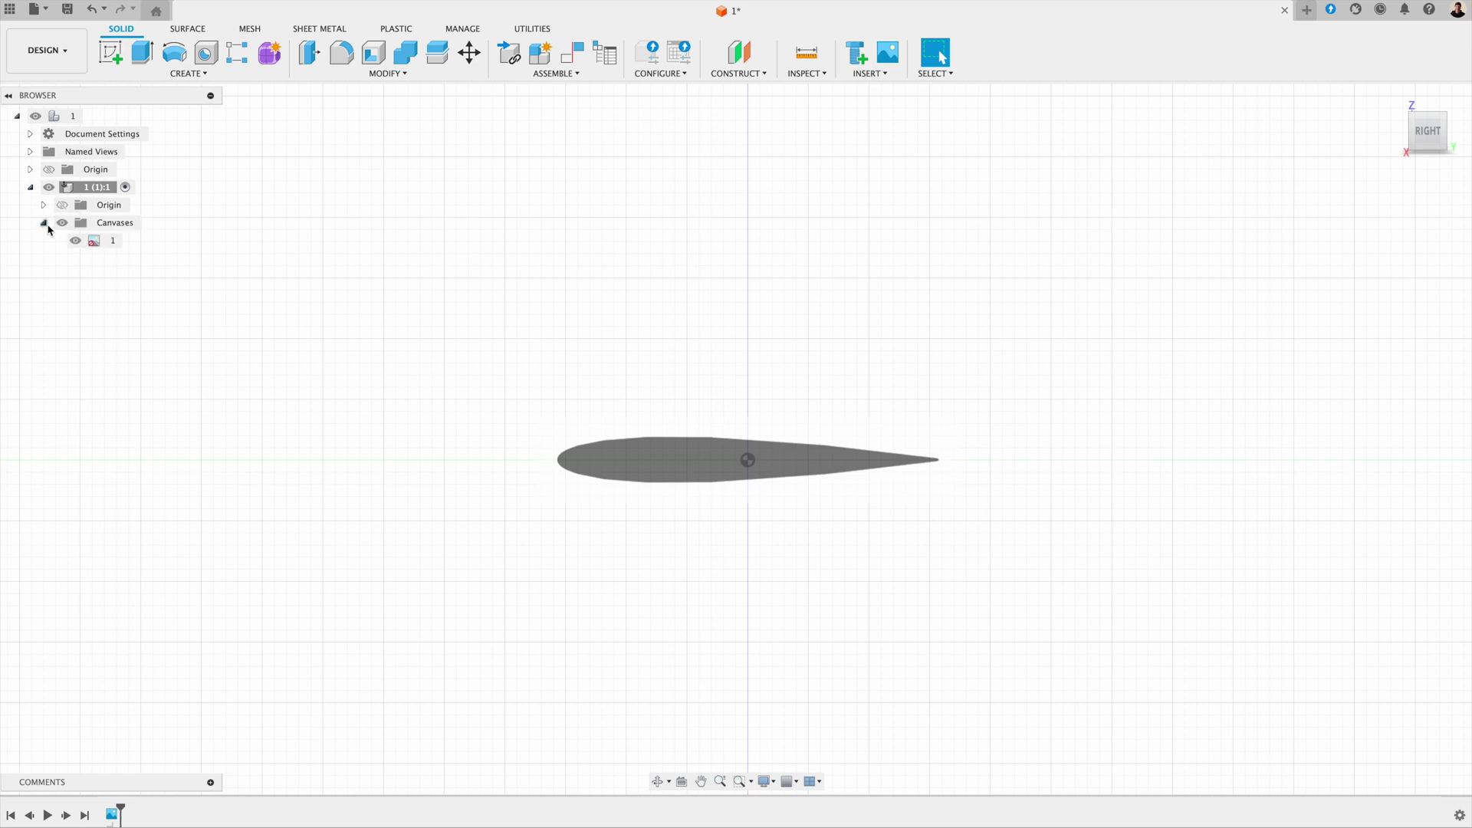
{"action": "right_click", "coordinate": [112, 243]}
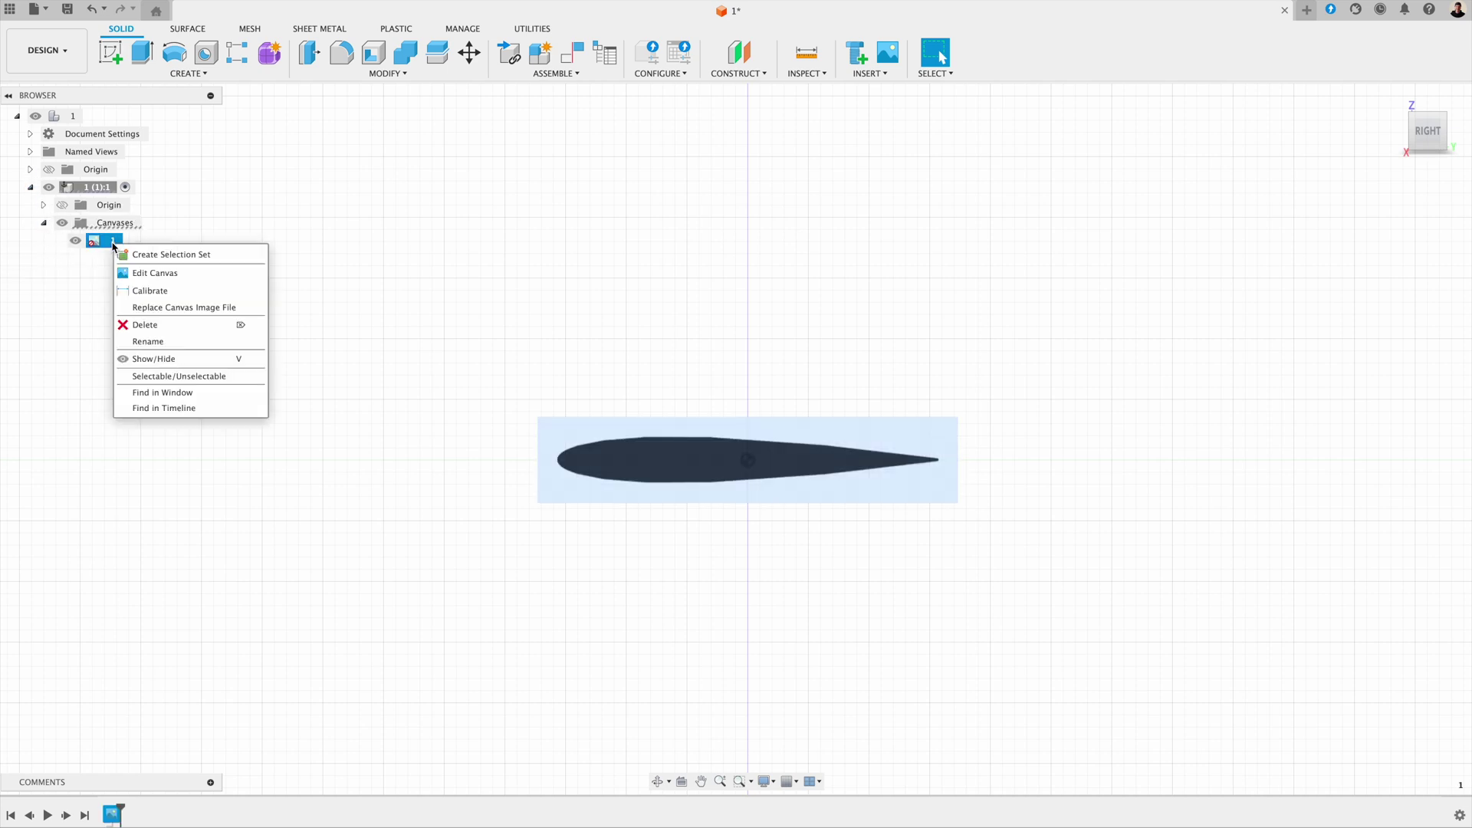
{"action": "left_click", "coordinate": [144, 296]}
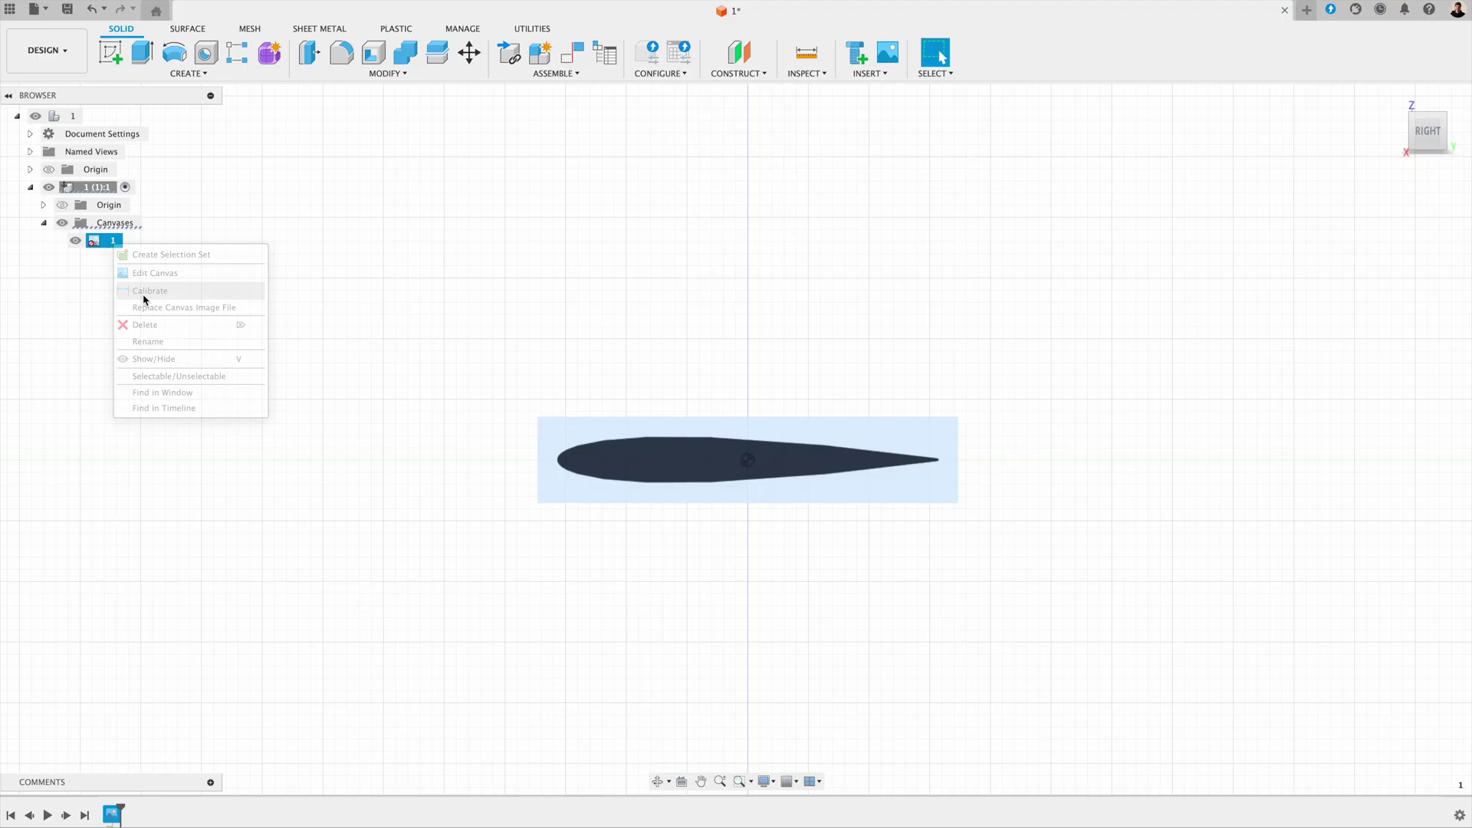
{"action": "left_click", "coordinate": [559, 462]}
{"action": "left_click", "coordinate": [937, 460]}
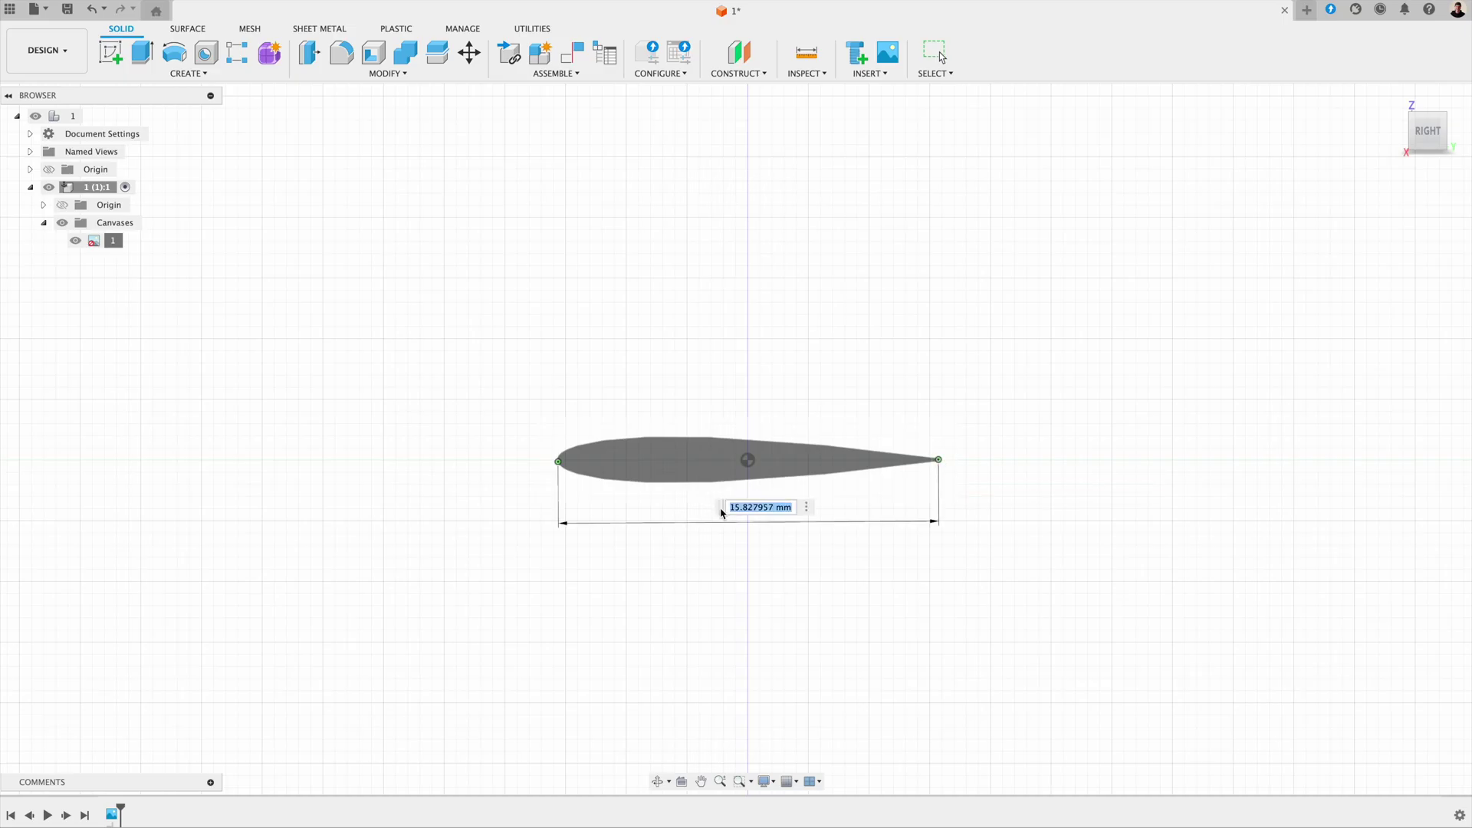
{"action": "left_click", "coordinate": [775, 507]}
{"action": "double_click", "coordinate": [776, 507]}
{"action": "type", "text": "460"}
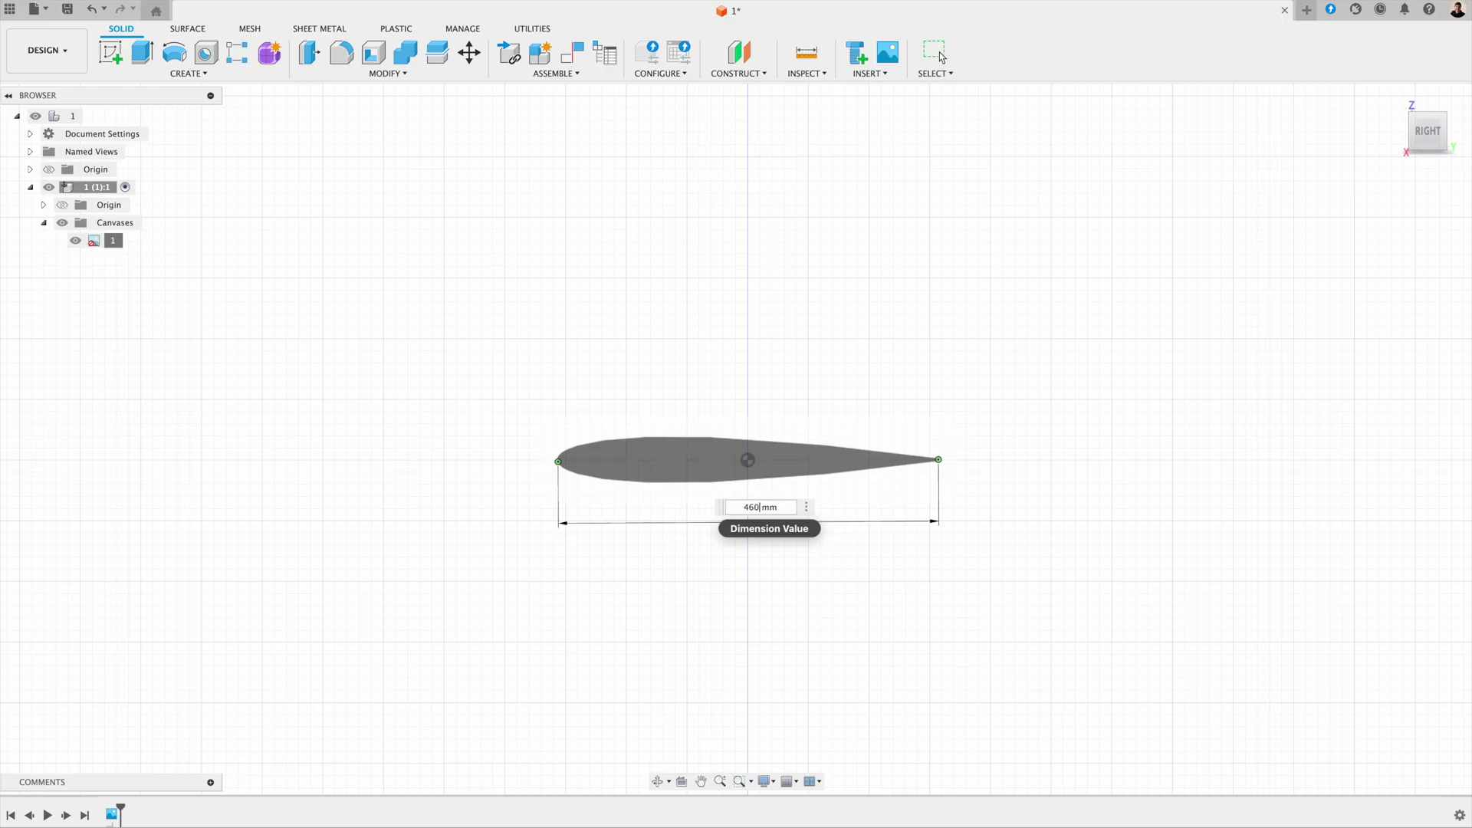
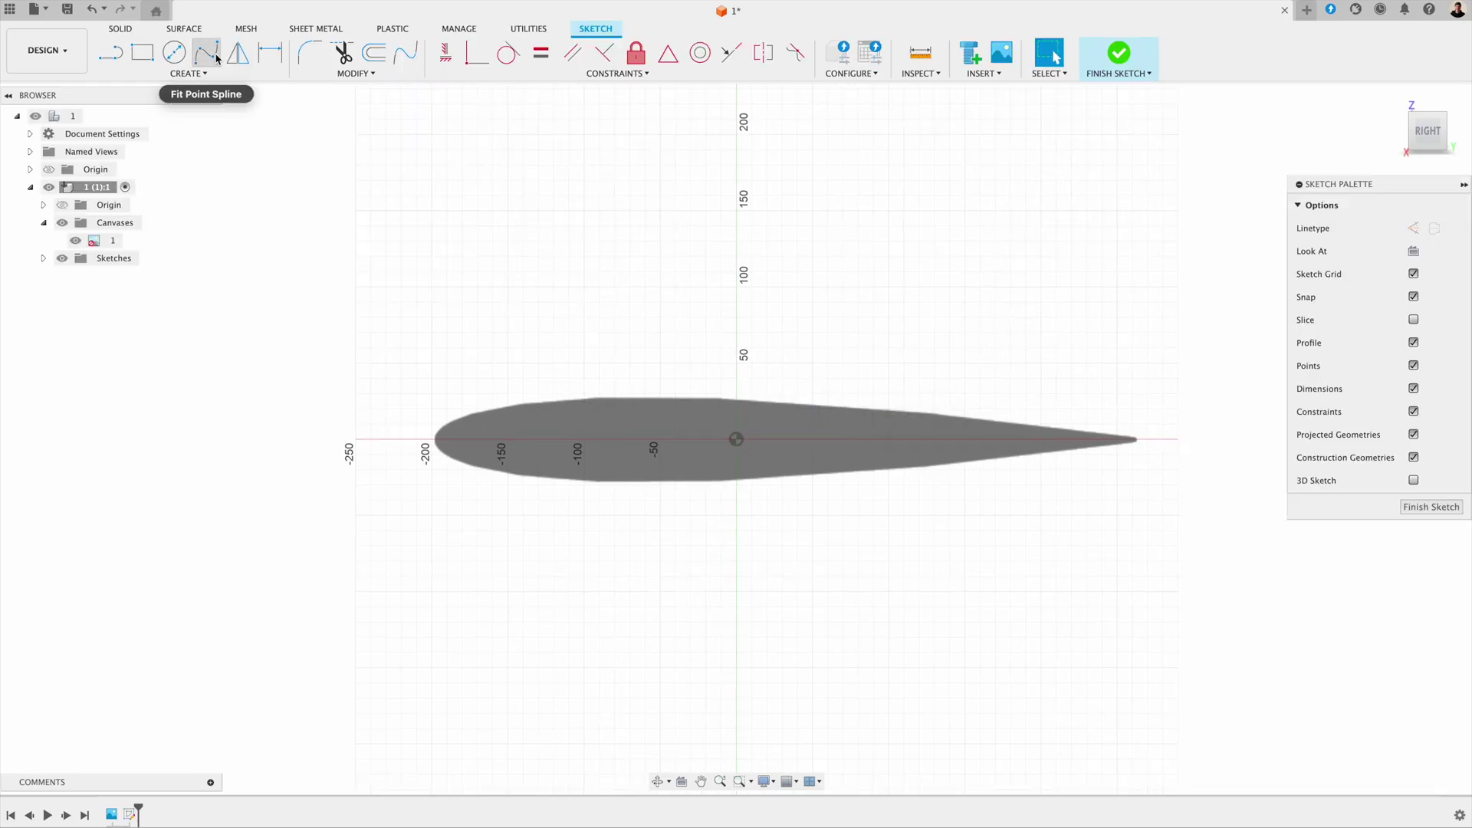
- Trace the airfoil with one fit point spline from the tip's upper corner, around the nose, to the tip's lower corner
{"action": "left_click", "coordinate": [216, 58]}
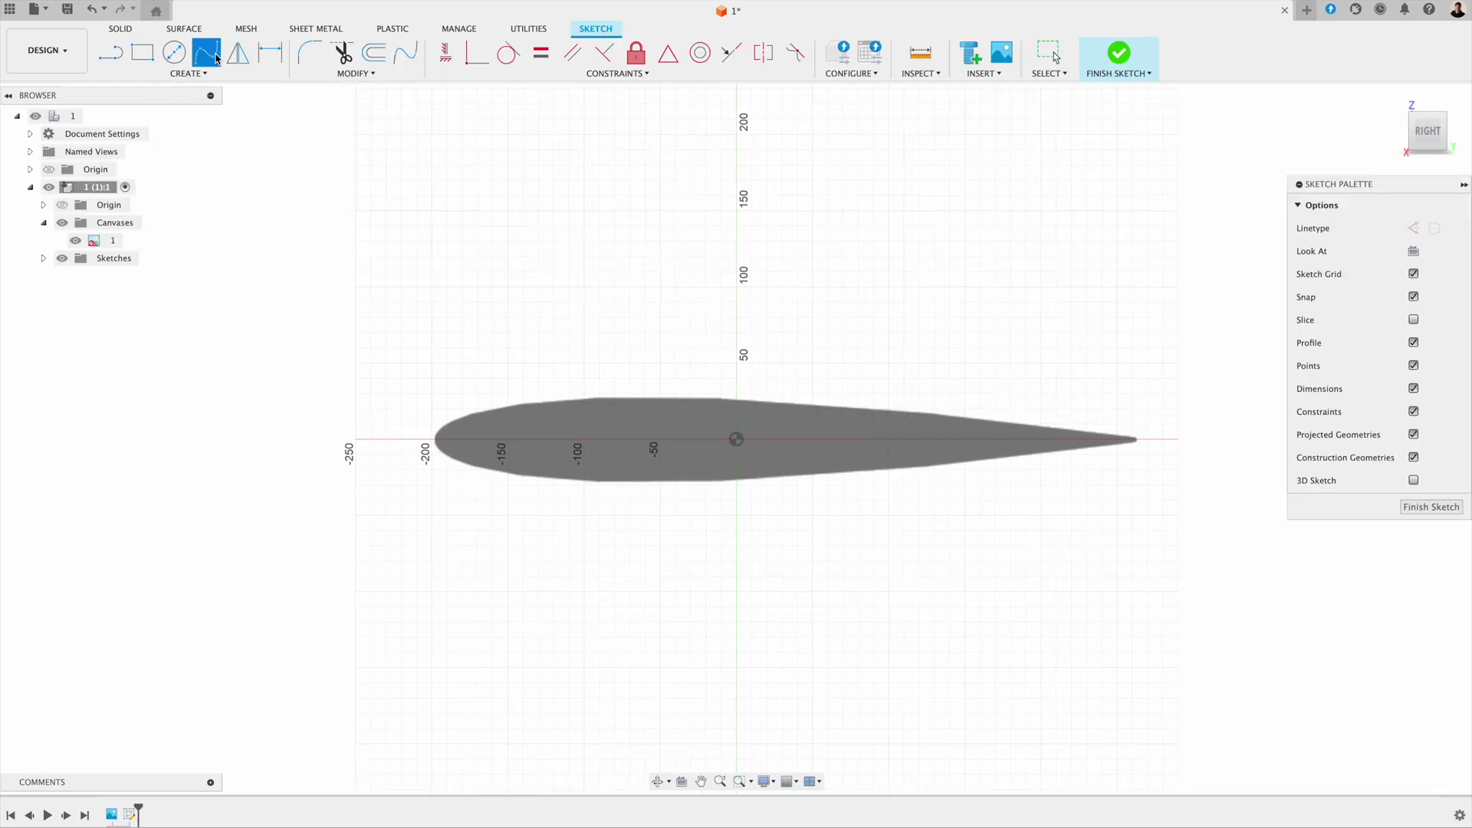
{"action": "scroll", "coordinate": [1134, 439], "scroll_direction": "up", "scroll_amount": 5}
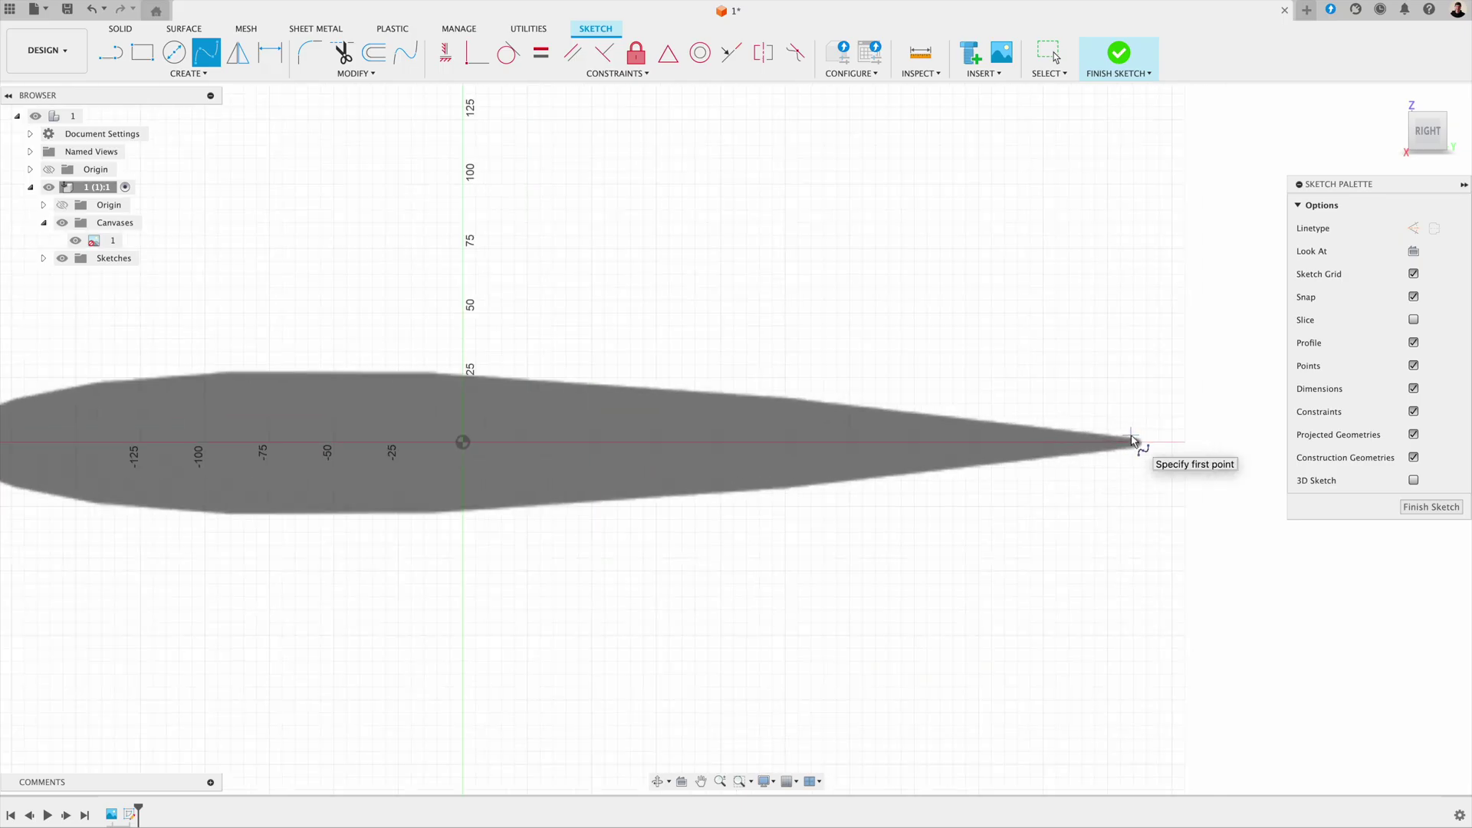
{"action": "left_click", "coordinate": [1134, 438]}
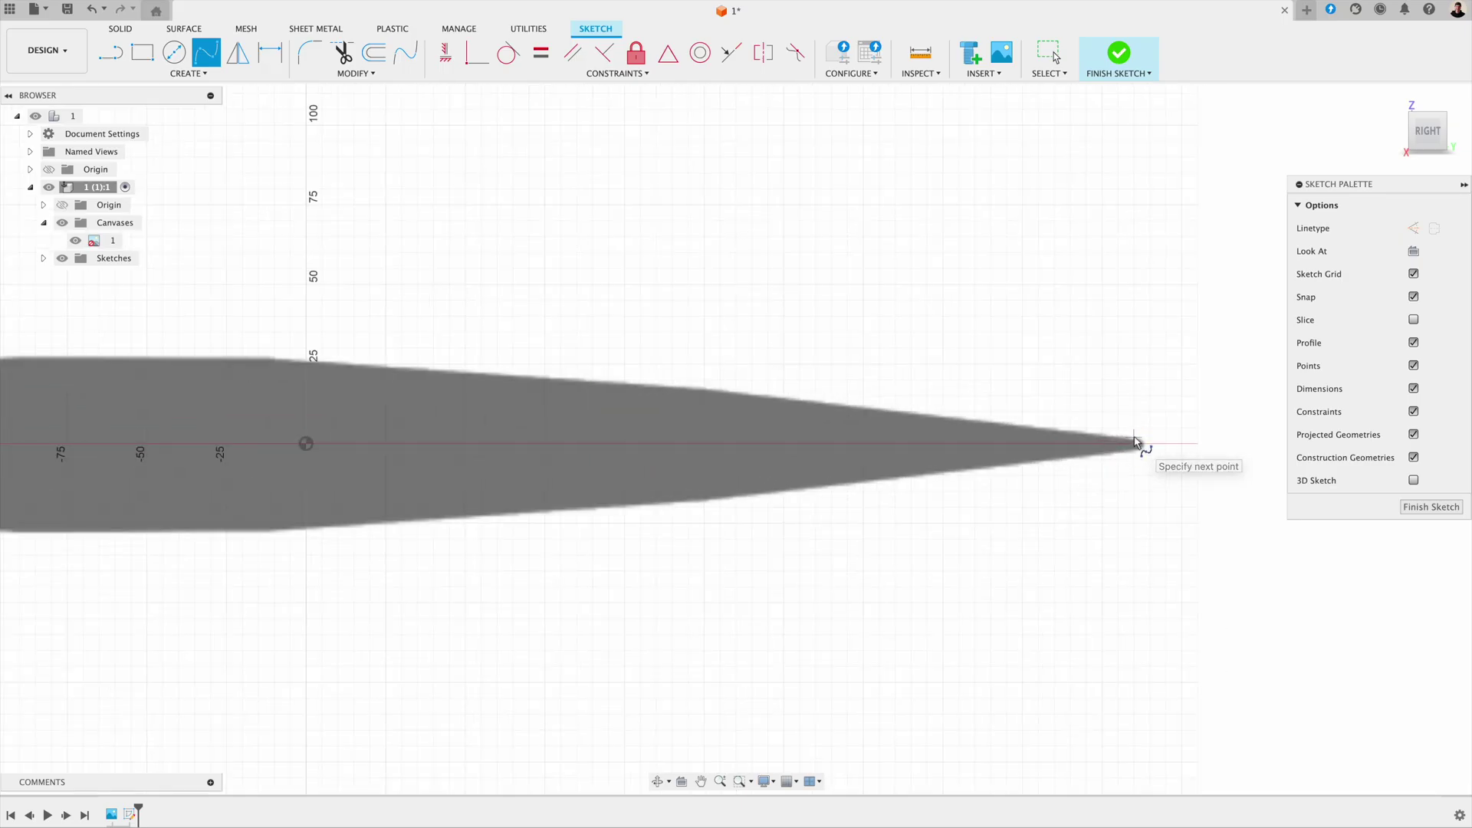
{"action": "mouse_move", "coordinate": [493, 355]}
{"action": "middle_mouse_down"}
{"action": "mouse_move", "coordinate": [519, 338]}
{"action": "mouse_move", "coordinate": [639, 344]}
{"action": "middle_mouse_up"}
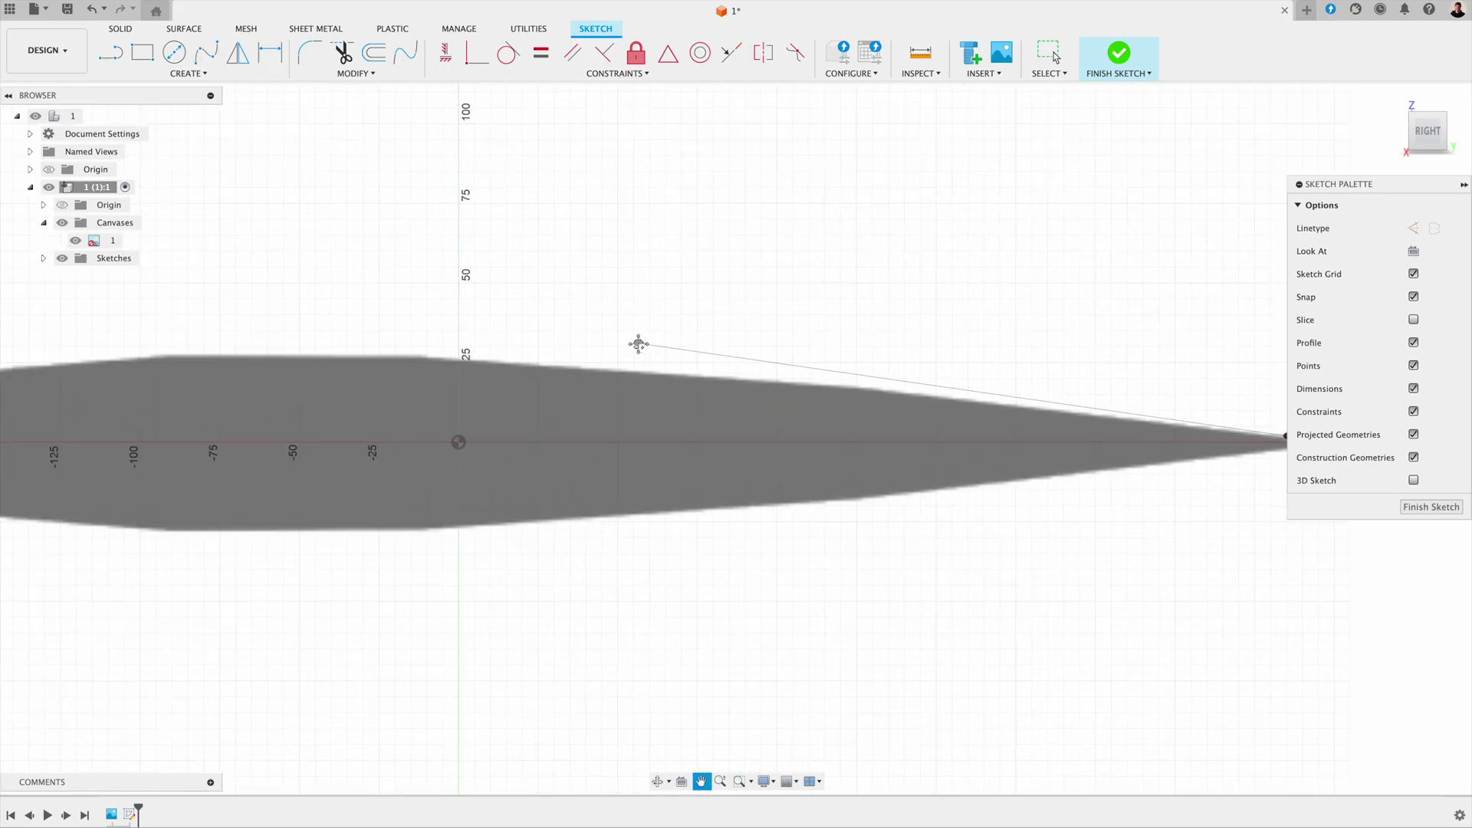
{"action": "left_click", "coordinate": [608, 369]}
{"action": "scroll", "coordinate": [506, 371], "scroll_direction": "down", "scroll_amount": 2}
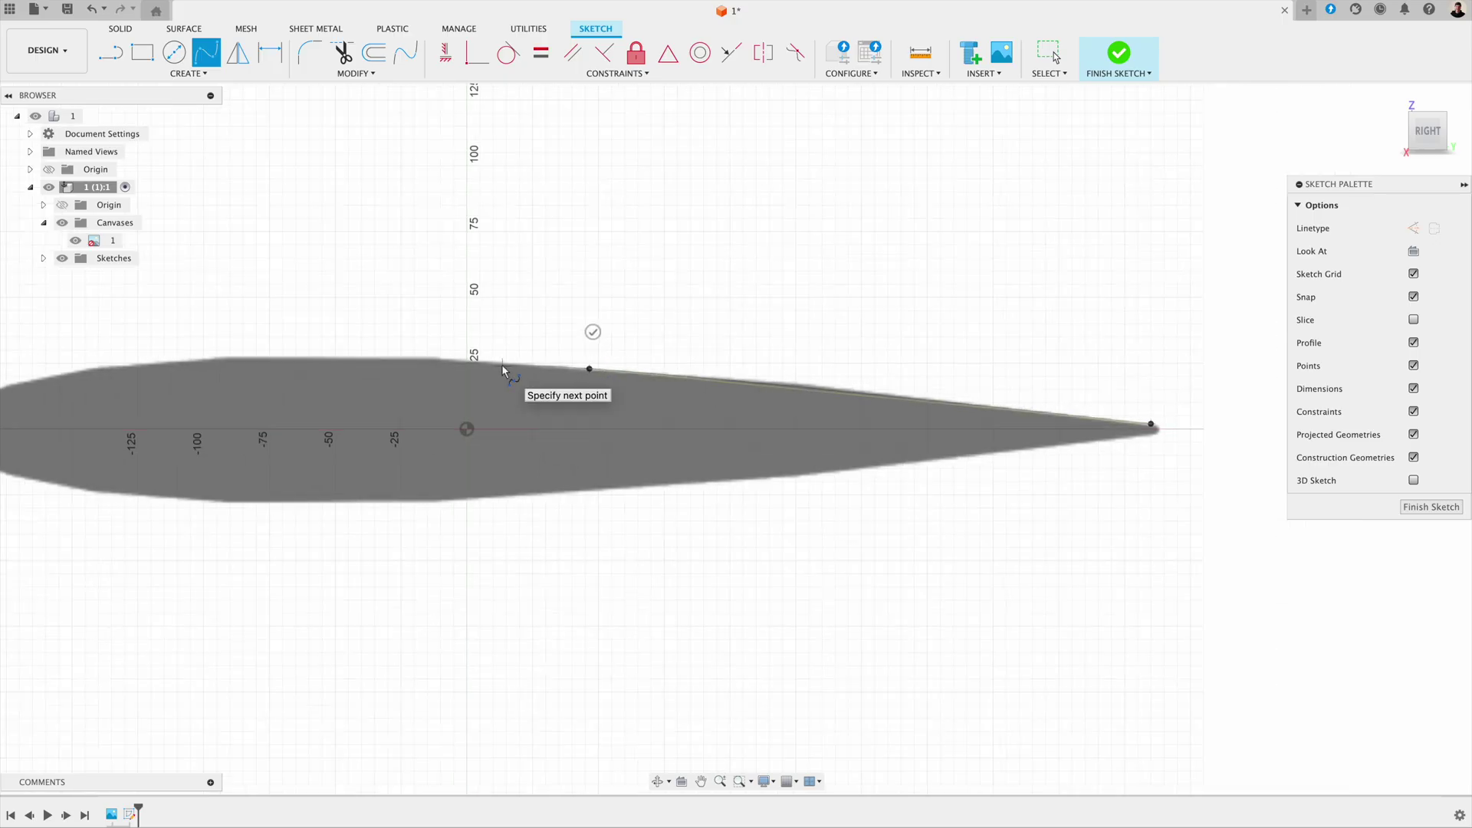
{"action": "middle_click_drag", "start_coordinate": [460, 360], "coordinate": [520, 359]}
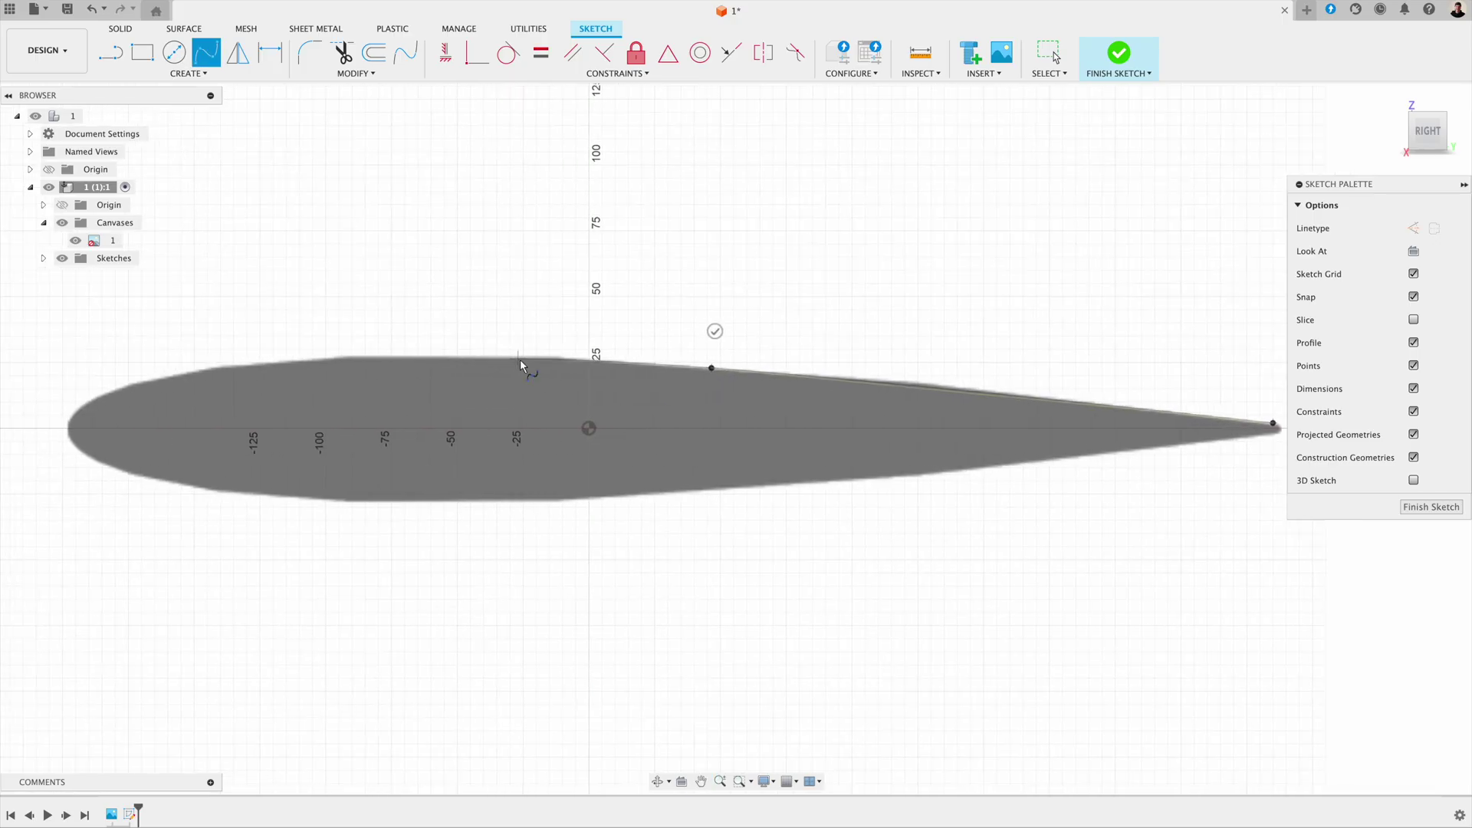
{"action": "left_click", "coordinate": [186, 372]}
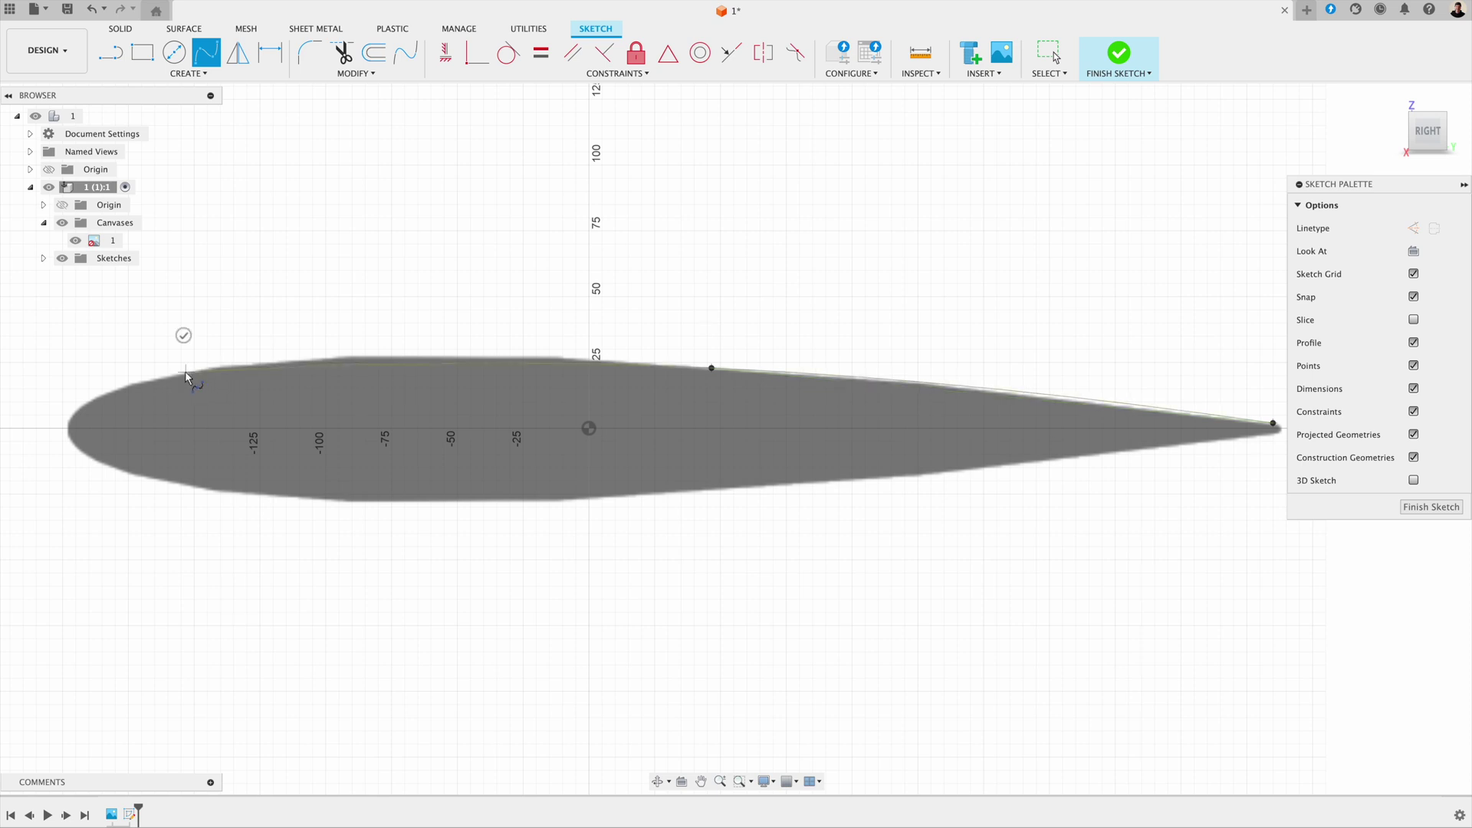
{"action": "left_click", "coordinate": [67, 428]}
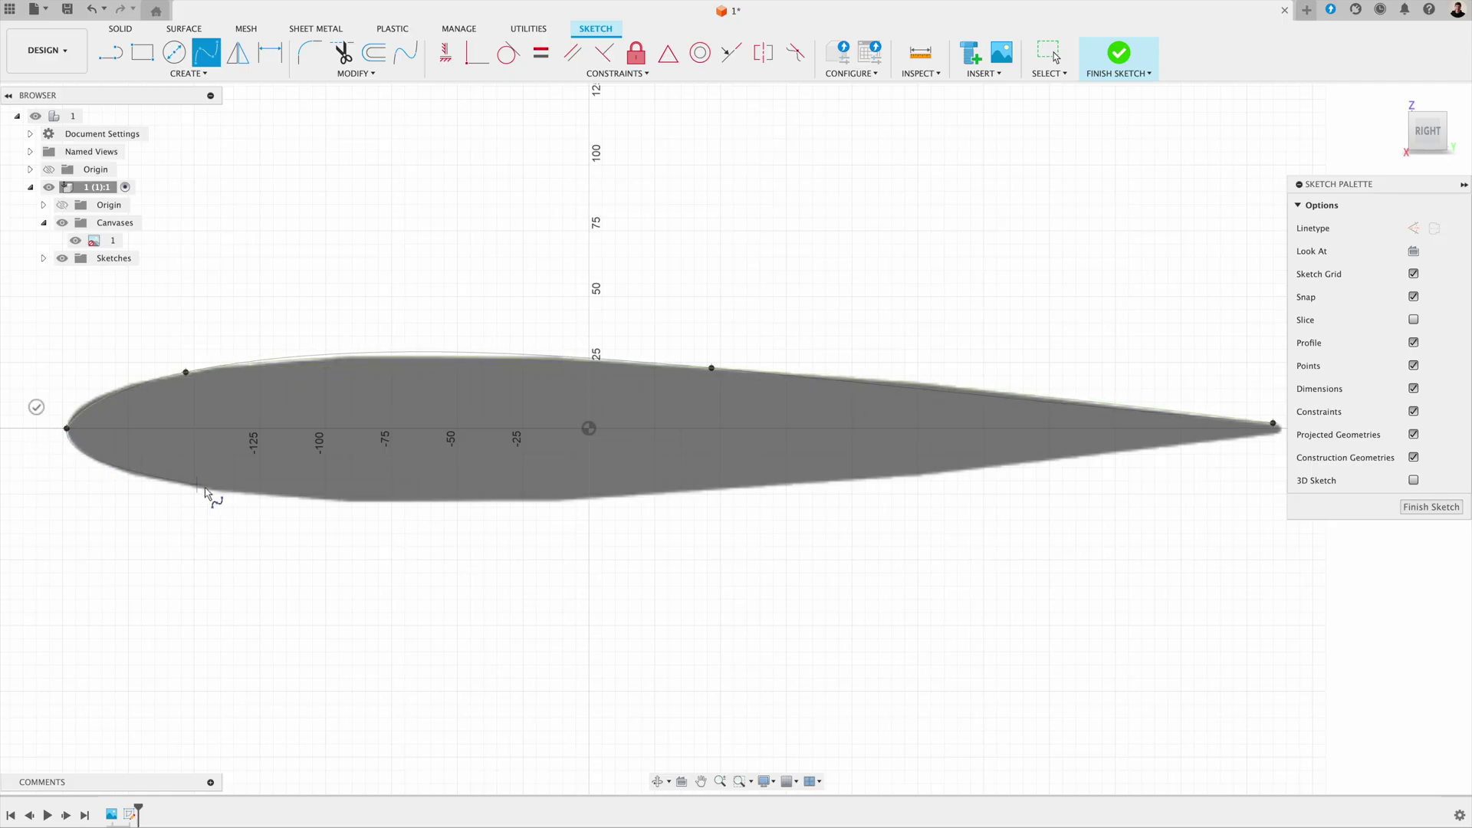
{"action": "left_click", "coordinate": [180, 482]}
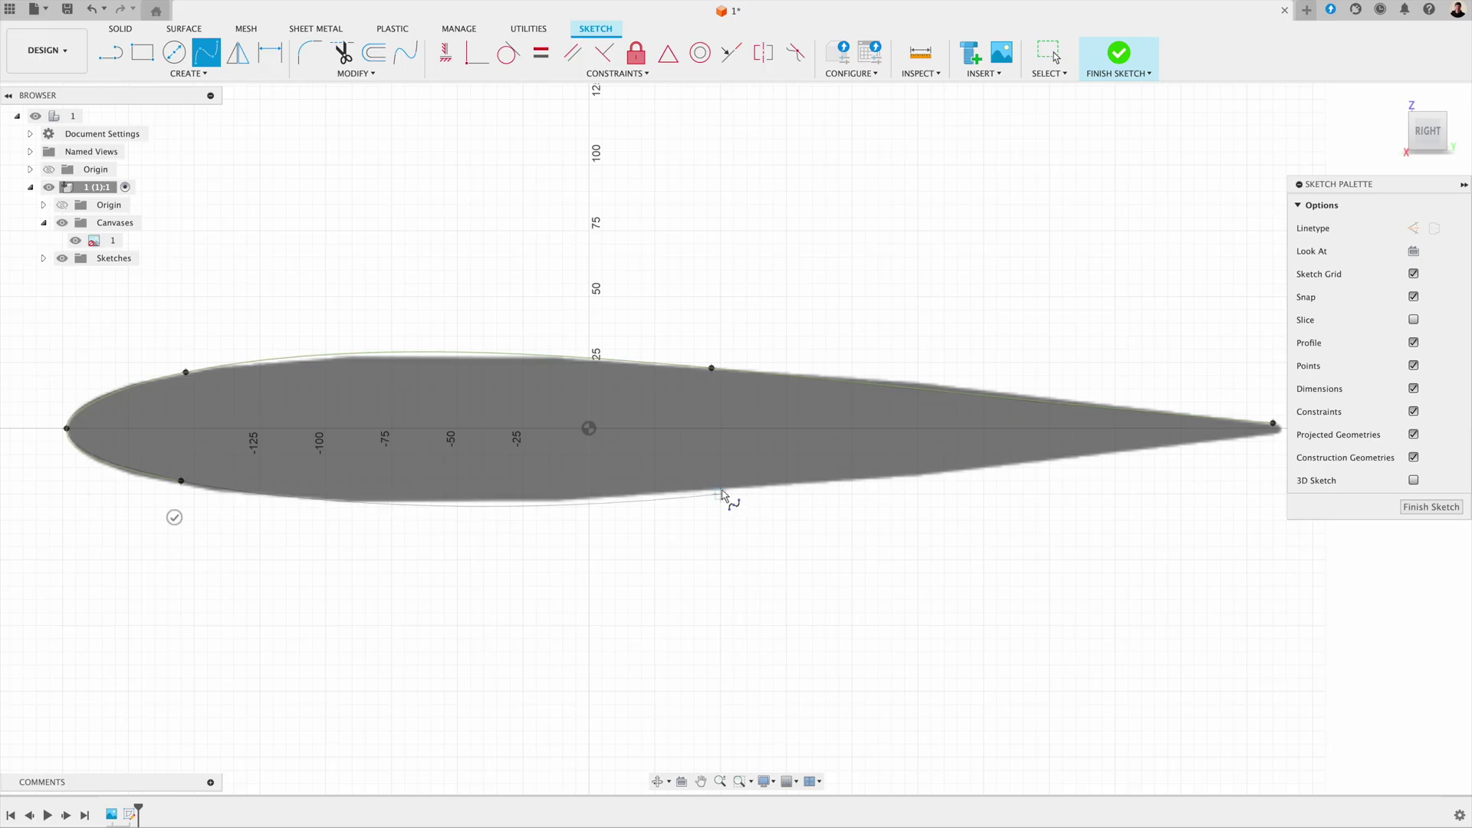
{"action": "left_click", "coordinate": [720, 492]}
{"action": "middle_click_drag", "start_coordinate": [841, 490], "coordinate": [667, 493]}
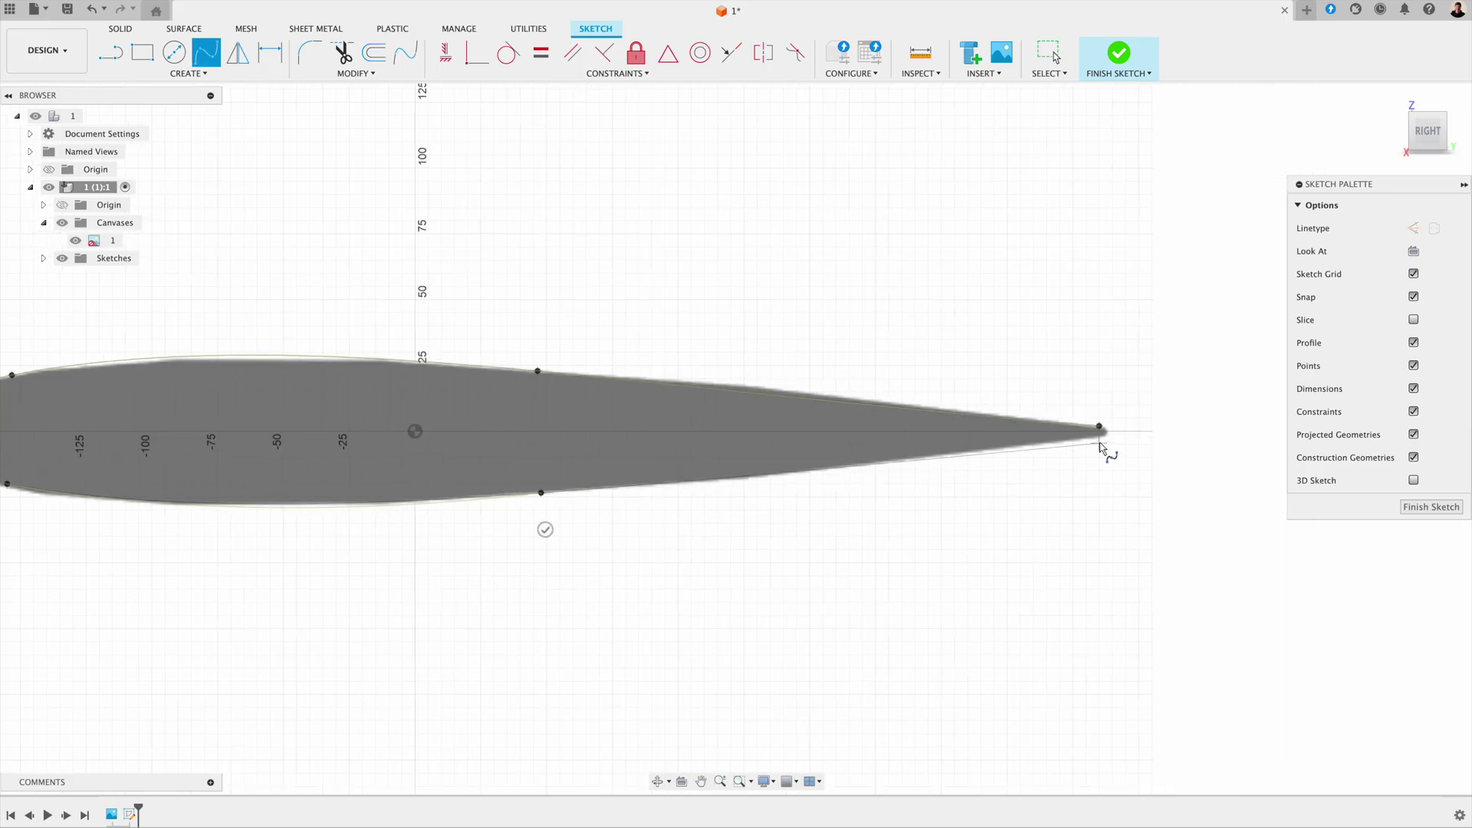
{"action": "scroll", "coordinate": [1103, 431], "scroll_direction": "up", "scroll_amount": 3}
{"action": "key", "text": "Escape"}
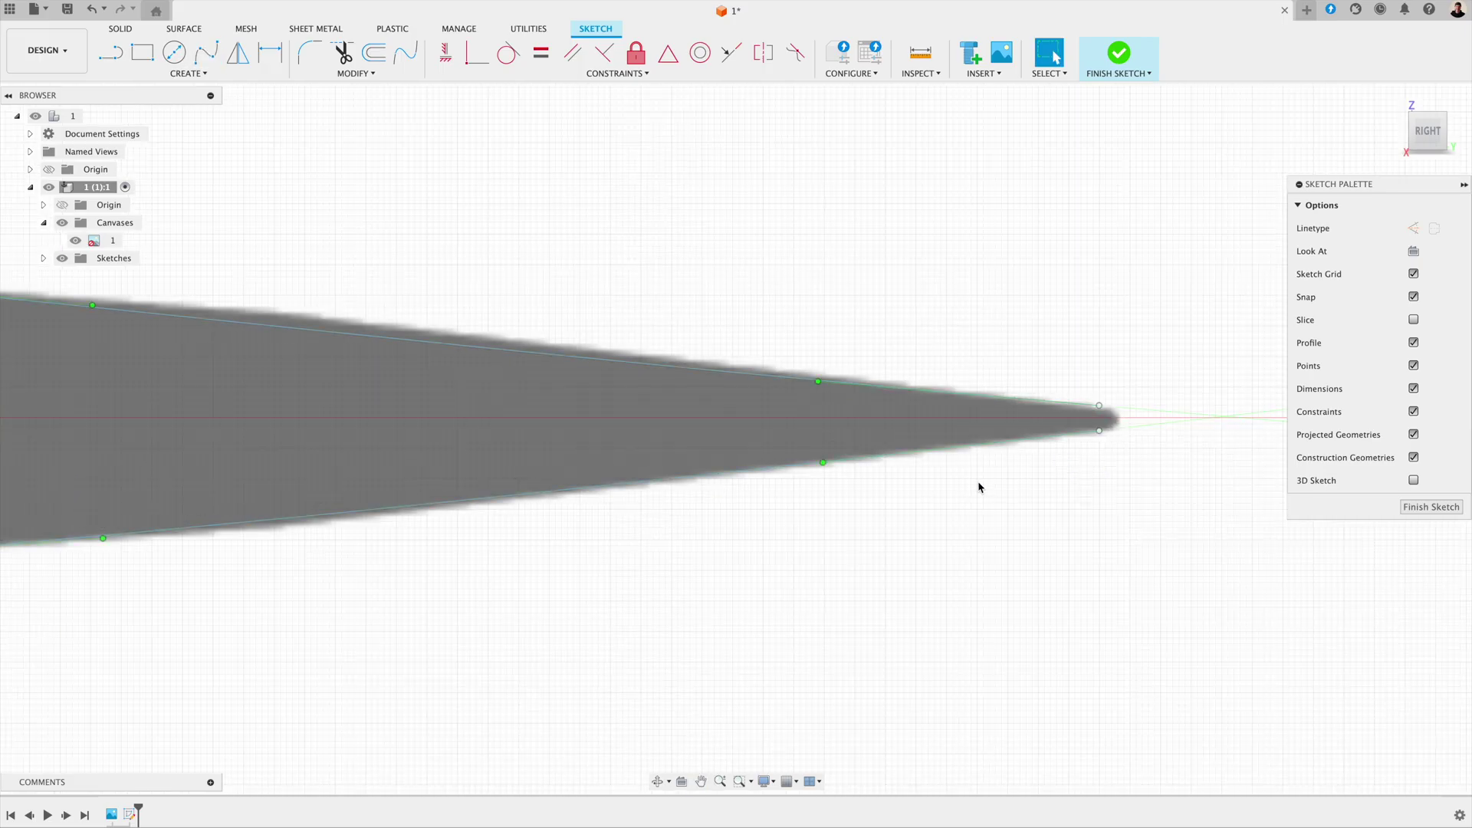
- Adjust the spline's upper tangent handle and its fit points to follow the airfoil image more closely, and finish the sketch
{"action": "scroll", "coordinate": [565, 411], "scroll_direction": "down", "scroll_amount": 3}
{"action": "middle_click_drag", "start_coordinate": [565, 411], "coordinate": [733, 329]}
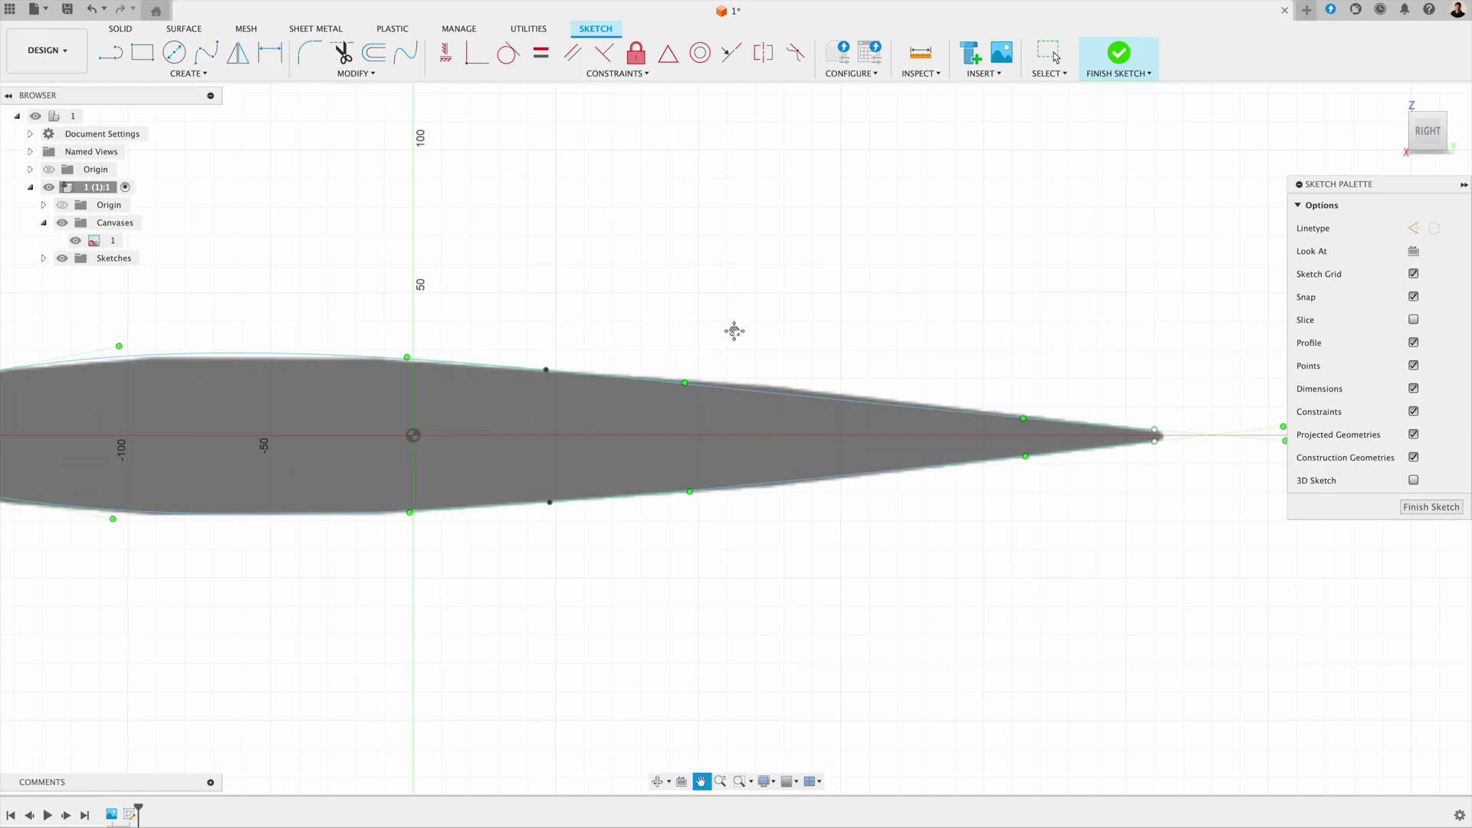
{"action": "left_click", "coordinate": [685, 382]}
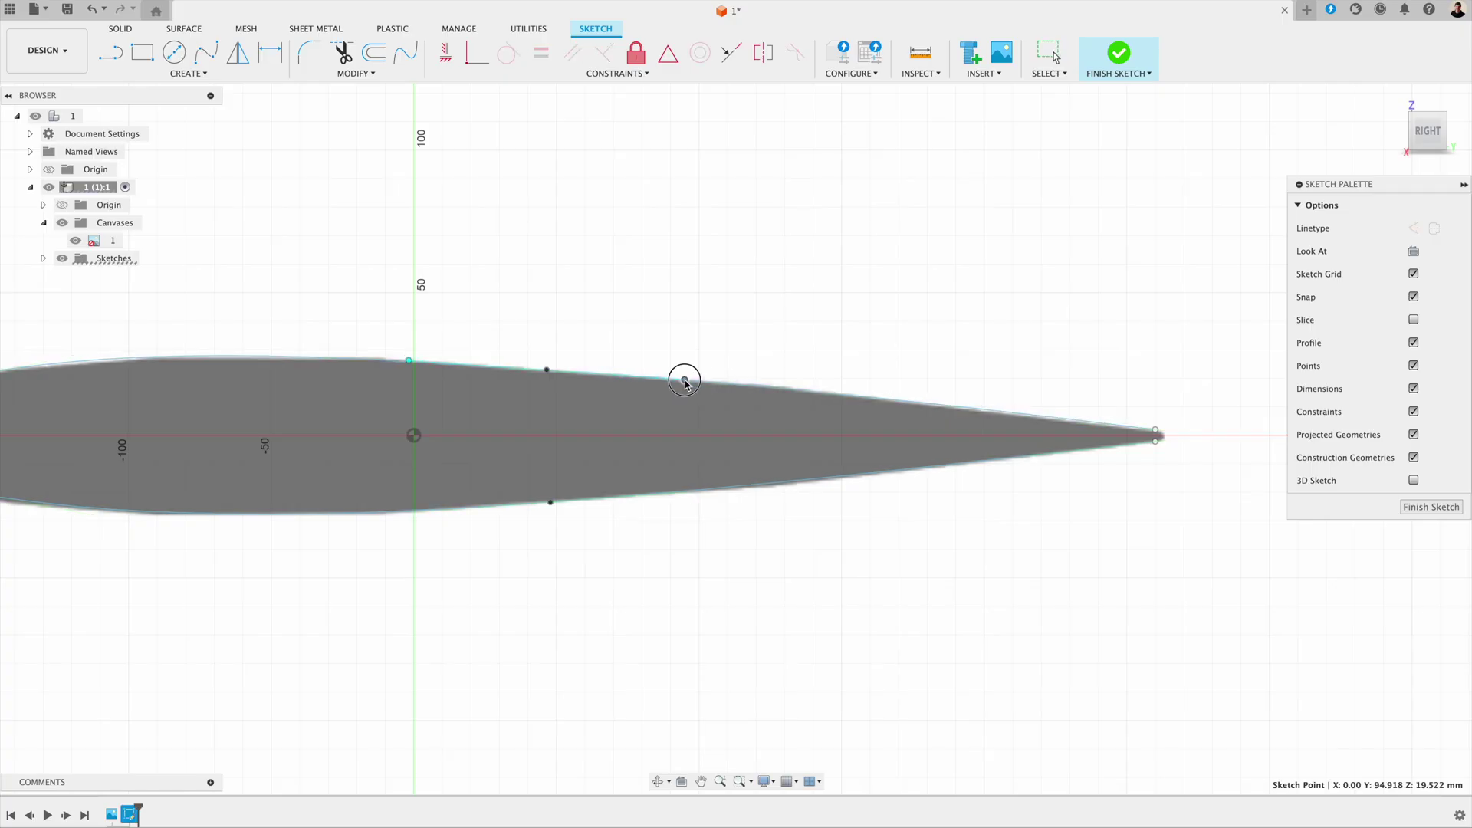
{"action": "left_click", "coordinate": [540, 372]}
{"action": "middle_click_drag", "start_coordinate": [540, 372], "coordinate": [911, 379]}
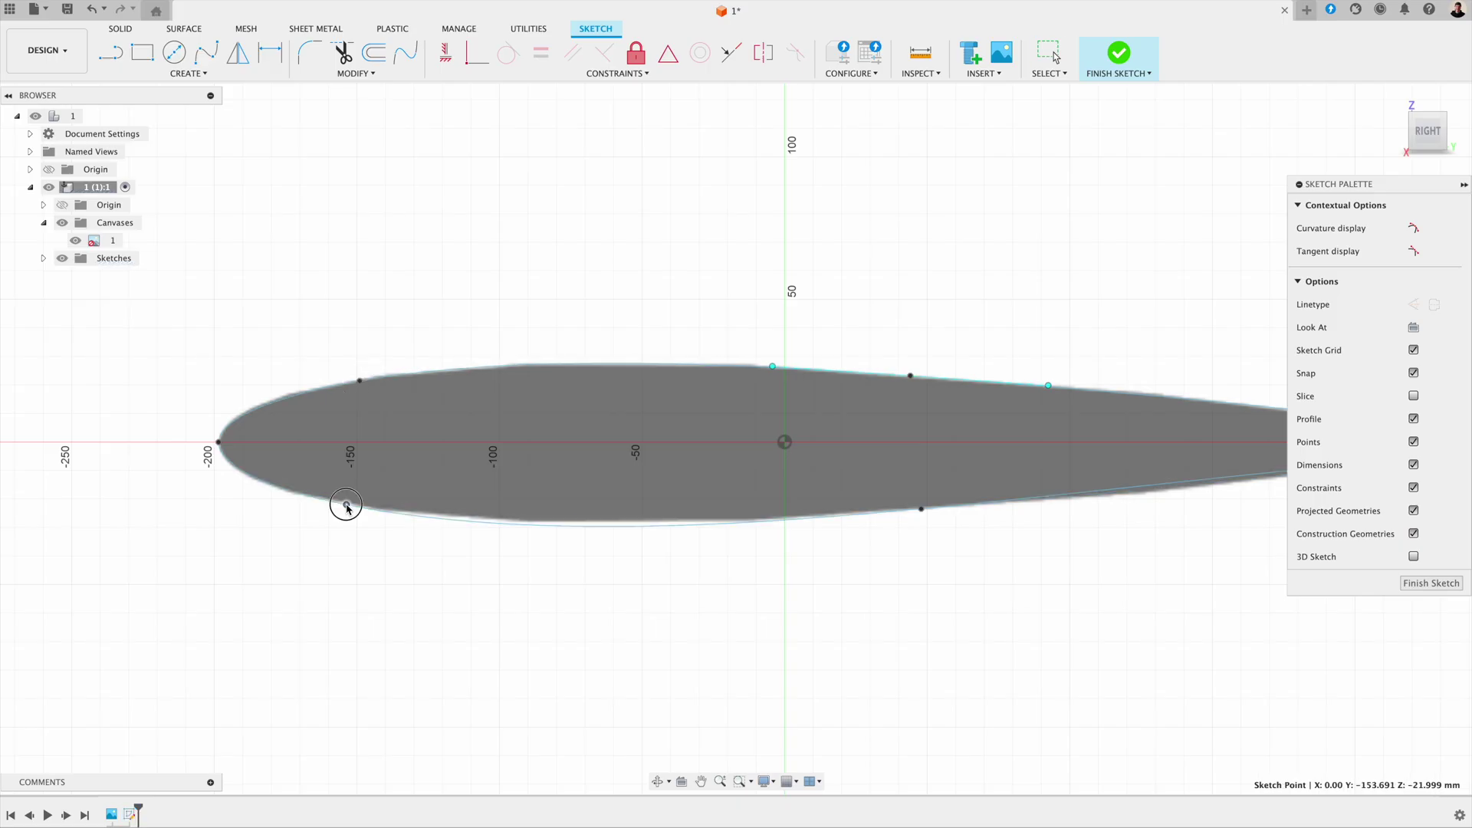
{"action": "left_click_drag", "start_coordinate": [348, 506], "coordinate": [348, 504]}
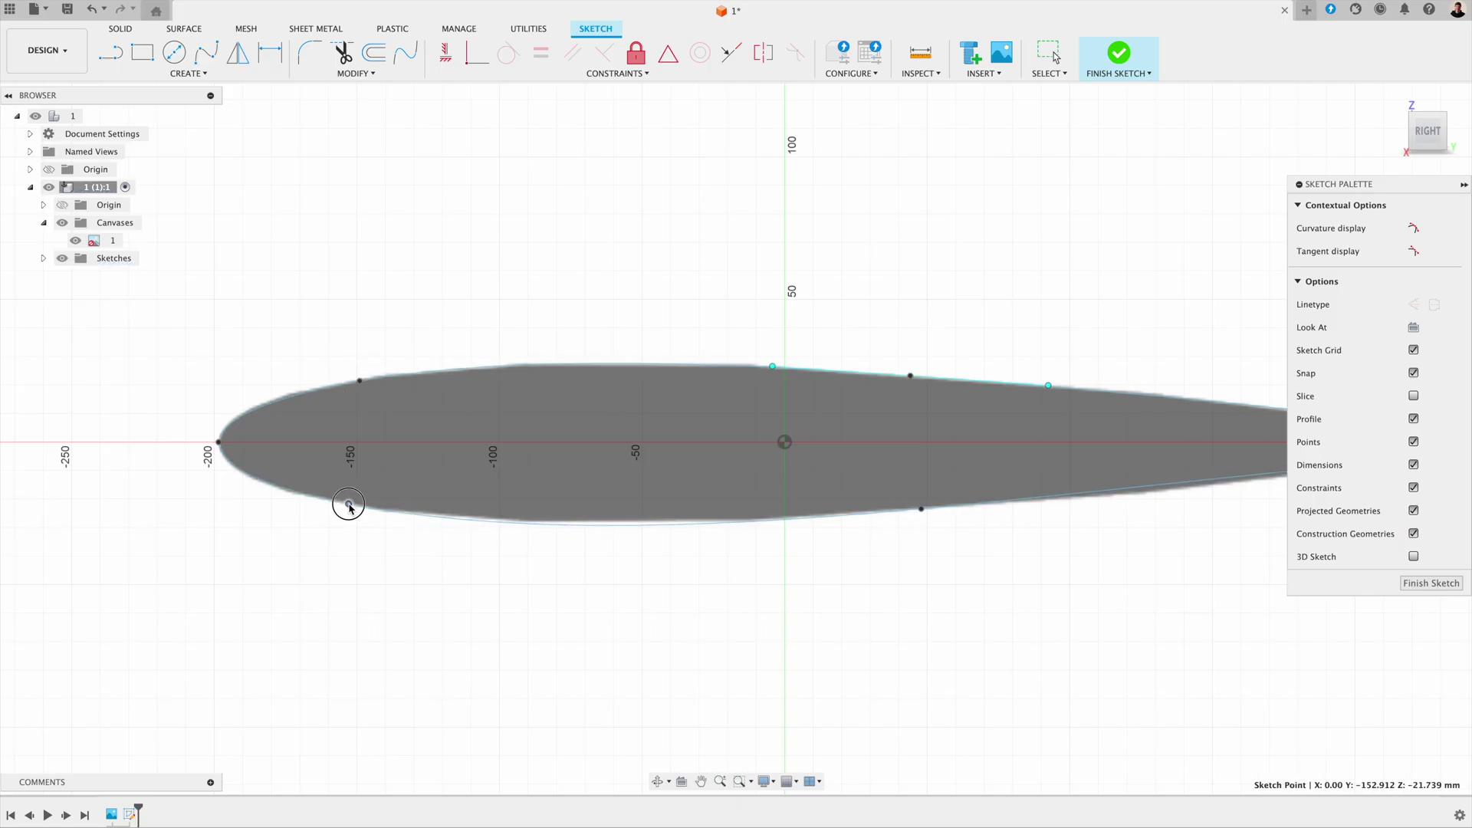
{"action": "left_click", "coordinate": [920, 510]}
{"action": "mouse_move", "coordinate": [917, 510]}
{"action": "middle_mouse_down"}
{"action": "mouse_move", "coordinate": [595, 549]}
{"action": "mouse_move", "coordinate": [434, 549]}
{"action": "middle_mouse_up"}
{"action": "scroll", "coordinate": [1095, 452], "scroll_direction": "up", "scroll_amount": 5}
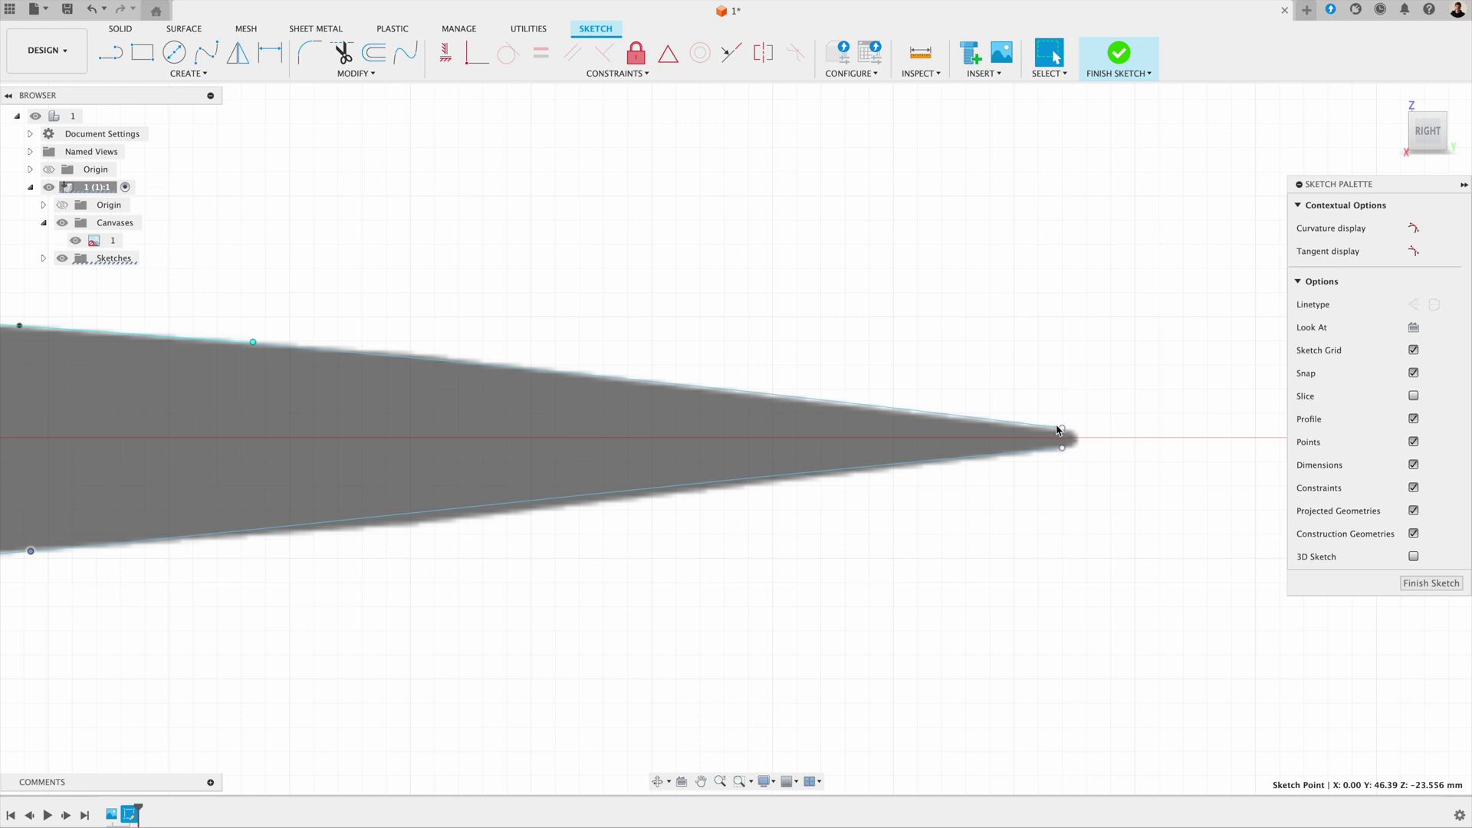
{"action": "scroll", "coordinate": [887, 342], "scroll_direction": "down", "scroll_amount": 6}
{"action": "middle_click_drag", "start_coordinate": [867, 312], "coordinate": [986, 341]}
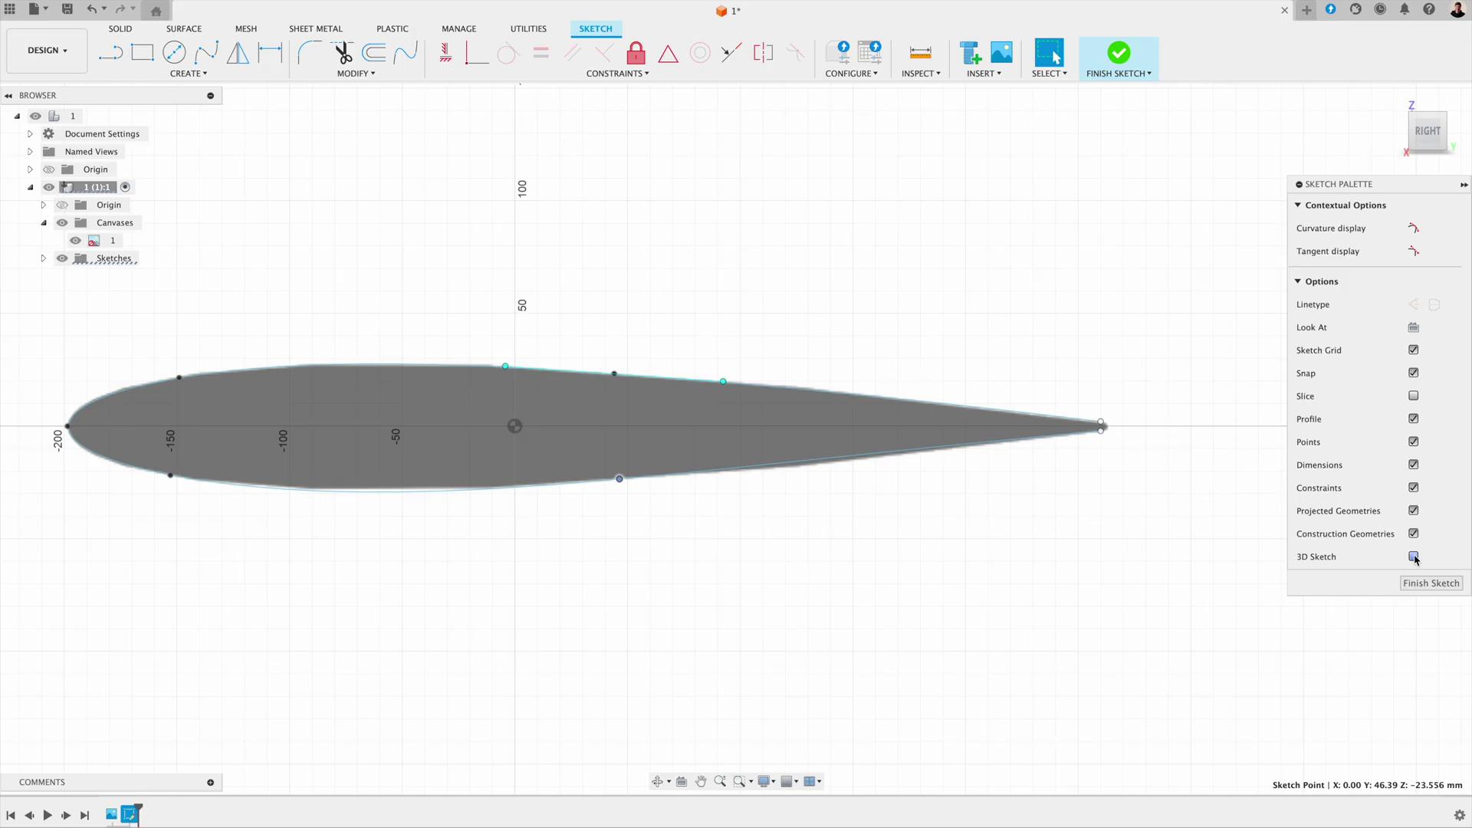
{"action": "left_click", "coordinate": [1430, 583]}
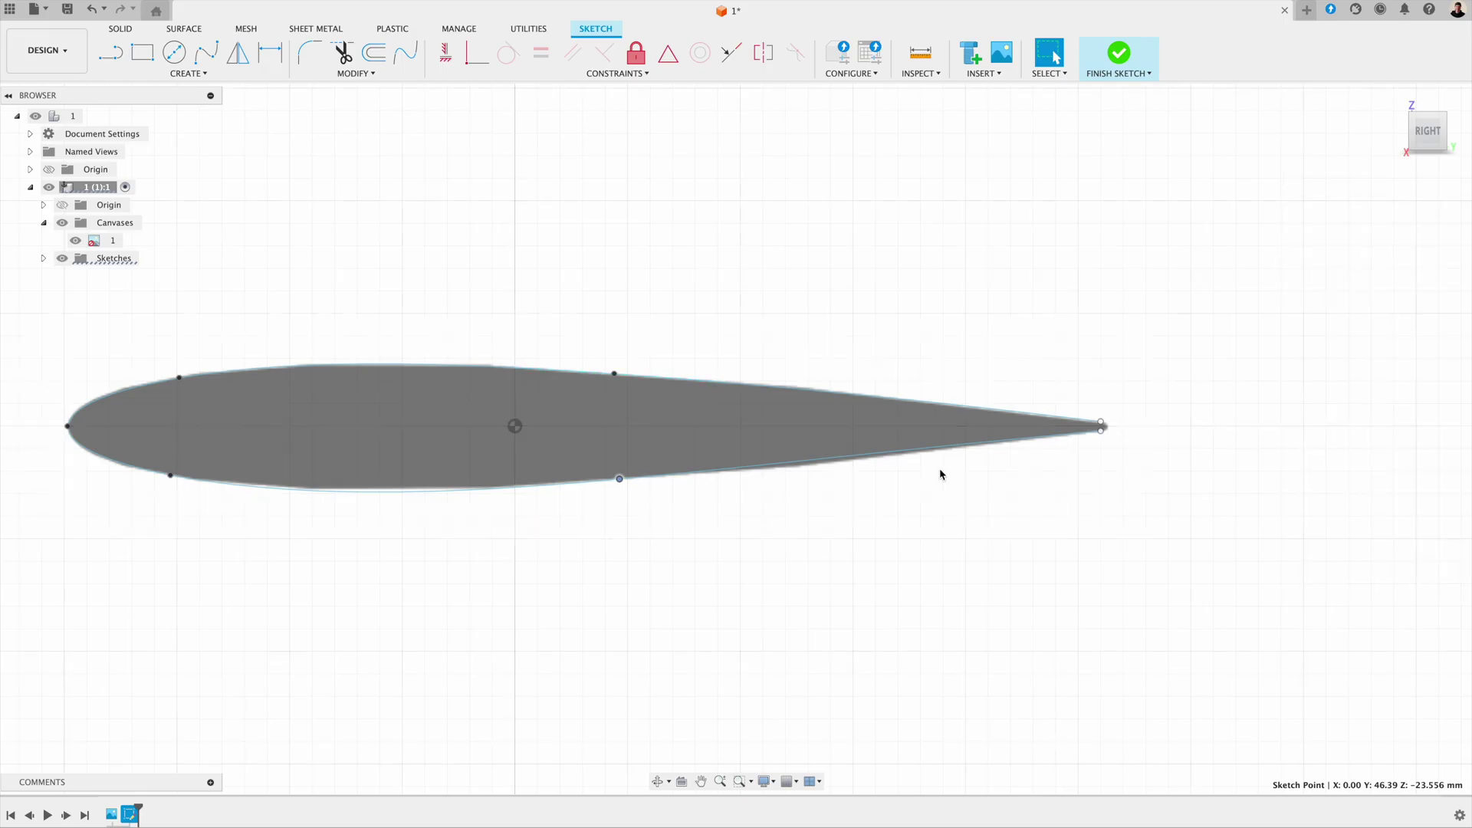
- Hide the airfoil reference canvas so that only the spline profile remains displayed
{"action": "mouse_move", "coordinate": [822, 378]}
{"action": "middle_mouse_down", "text": "shift"}
{"action": "mouse_move", "coordinate": [780, 244]}
{"action": "mouse_move", "coordinate": [828, 279]}
{"action": "mouse_move", "coordinate": [817, 290]}
{"action": "middle_mouse_up", "text": "shift"}
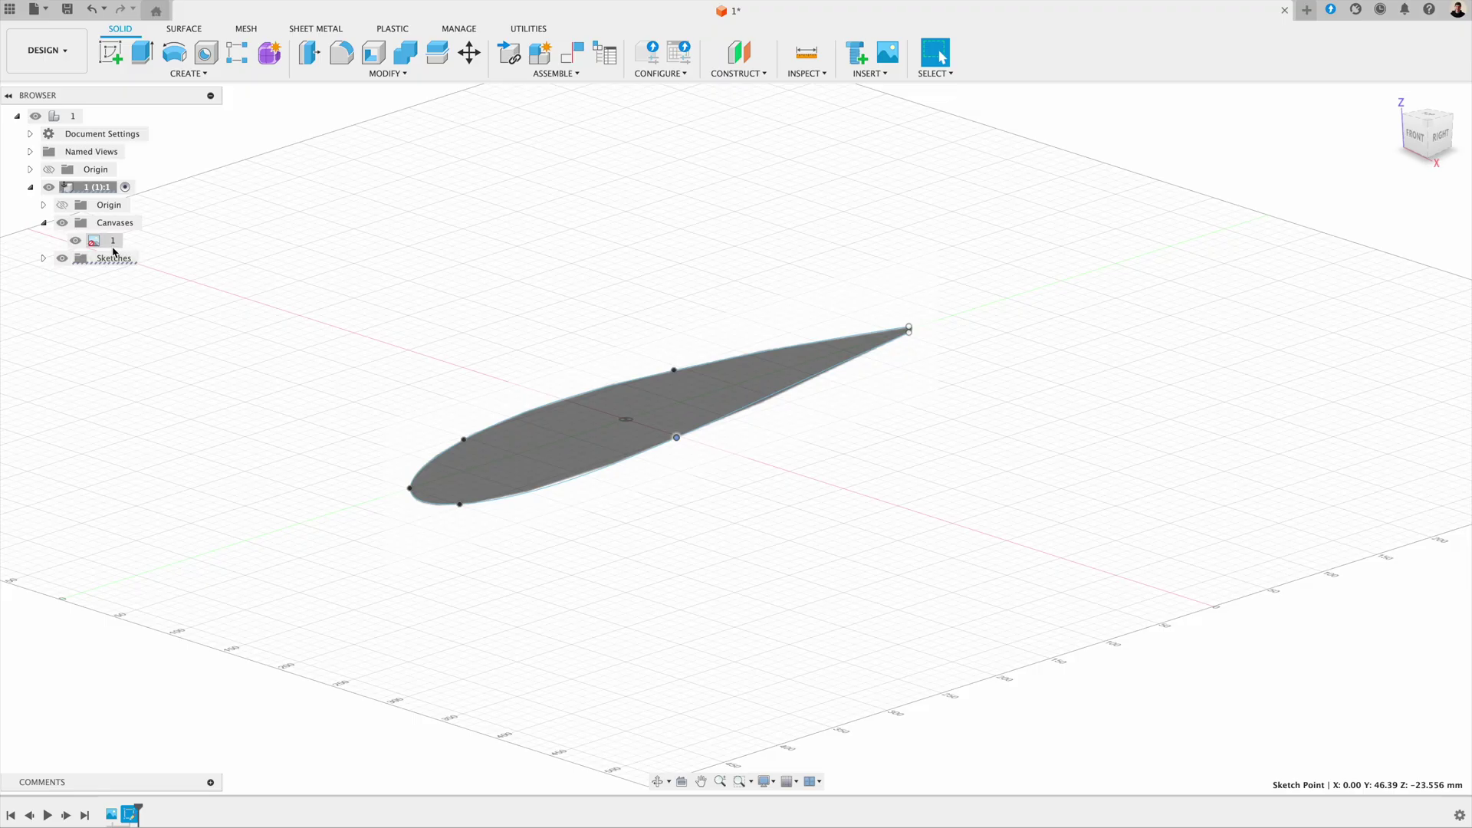
{"action": "left_click", "coordinate": [75, 240]}
{"action": "scroll", "coordinate": [618, 495], "scroll_direction": "down", "scroll_amount": 1}
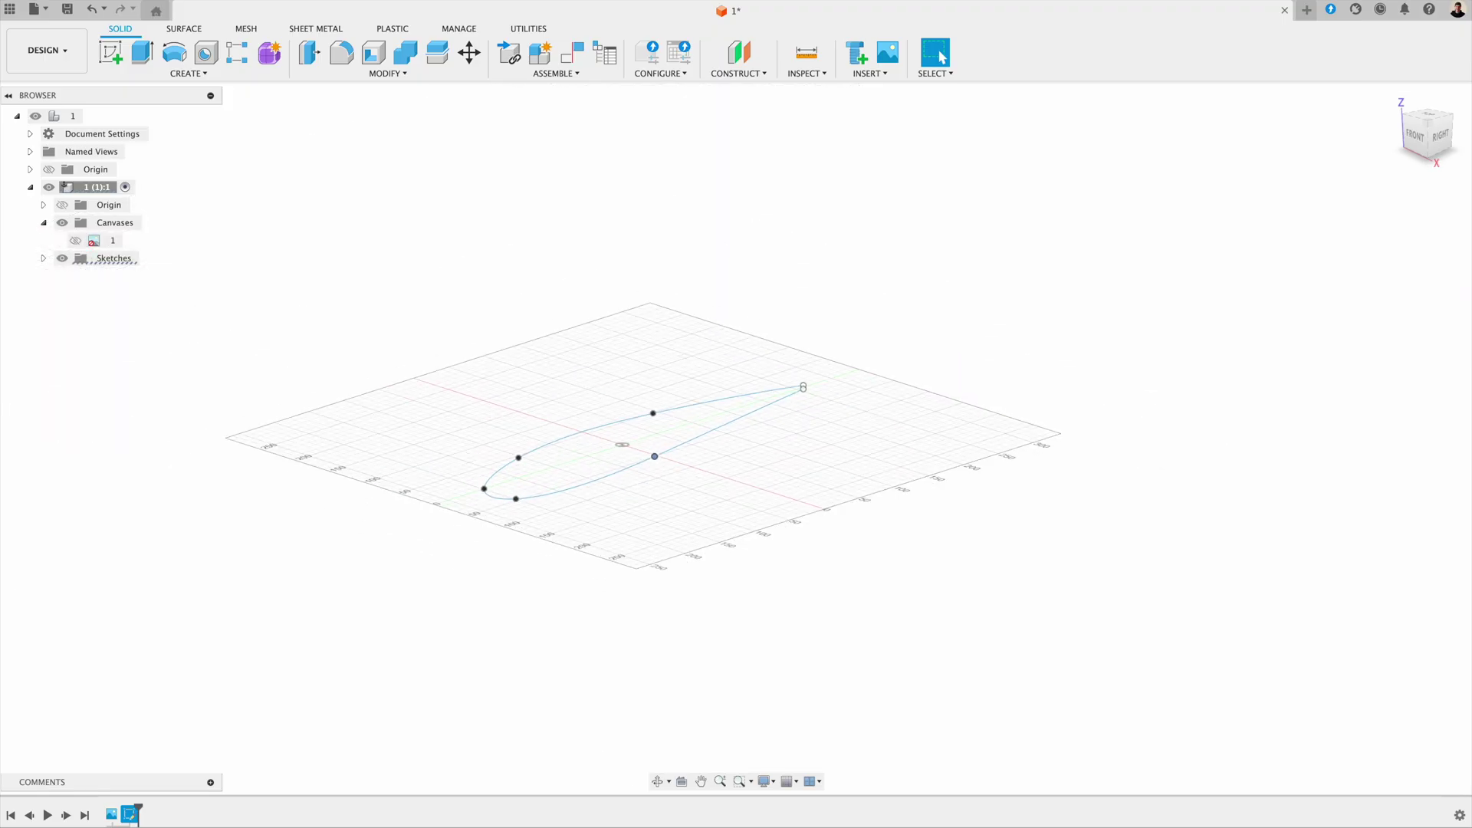
- Reopen the airfoil sketch for editing and apply a Fix constraint to the entire spline profile and its points
{"action": "left_click", "coordinate": [43, 258]}
{"action": "left_click", "coordinate": [115, 276]}
{"action": "right_click", "coordinate": [115, 278]}
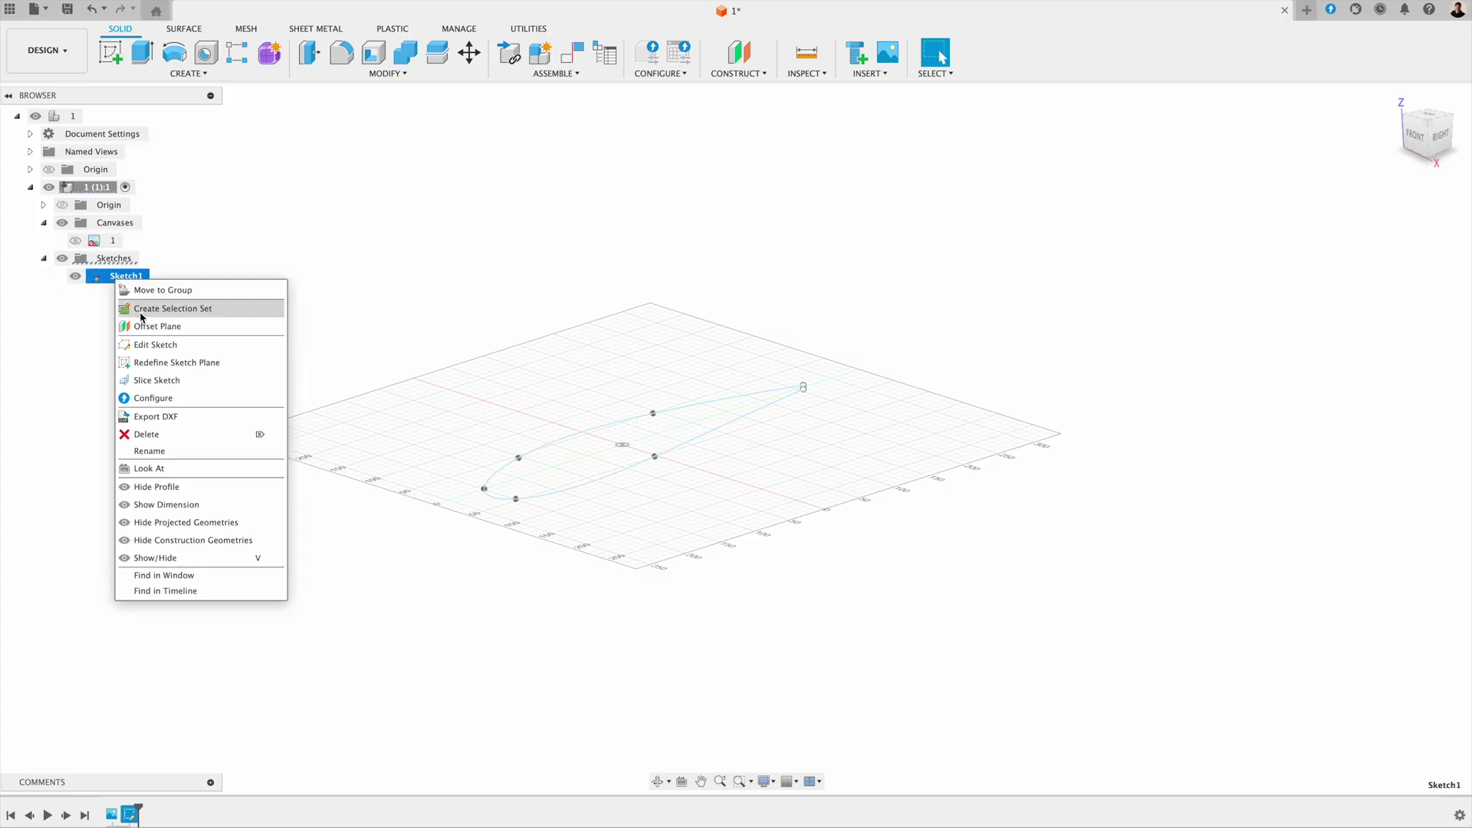
{"action": "left_click", "coordinate": [148, 344]}
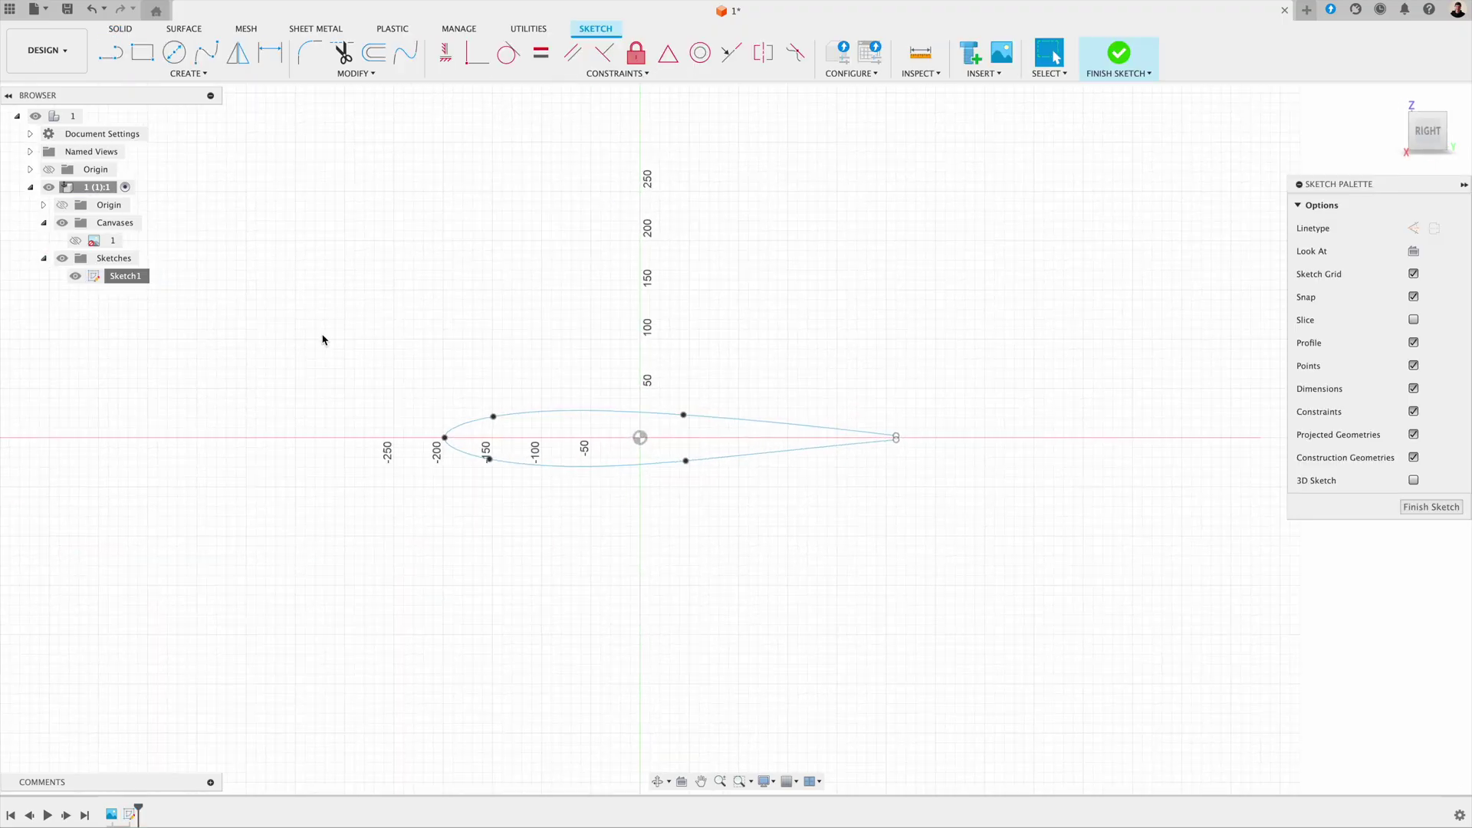
{"action": "left_click_drag", "start_coordinate": [383, 341], "coordinate": [963, 514]}
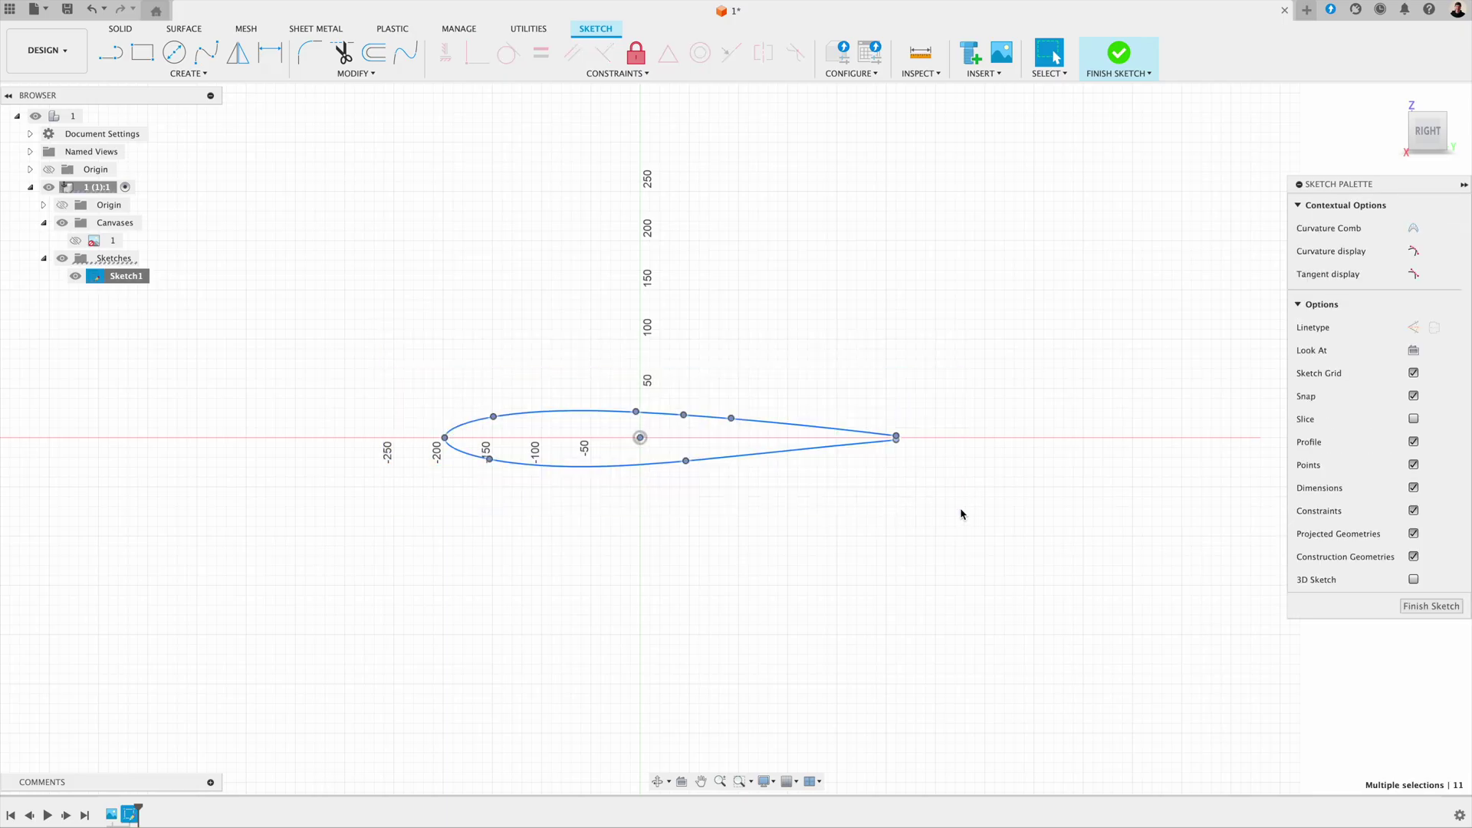
{"action": "left_click", "coordinate": [632, 56]}
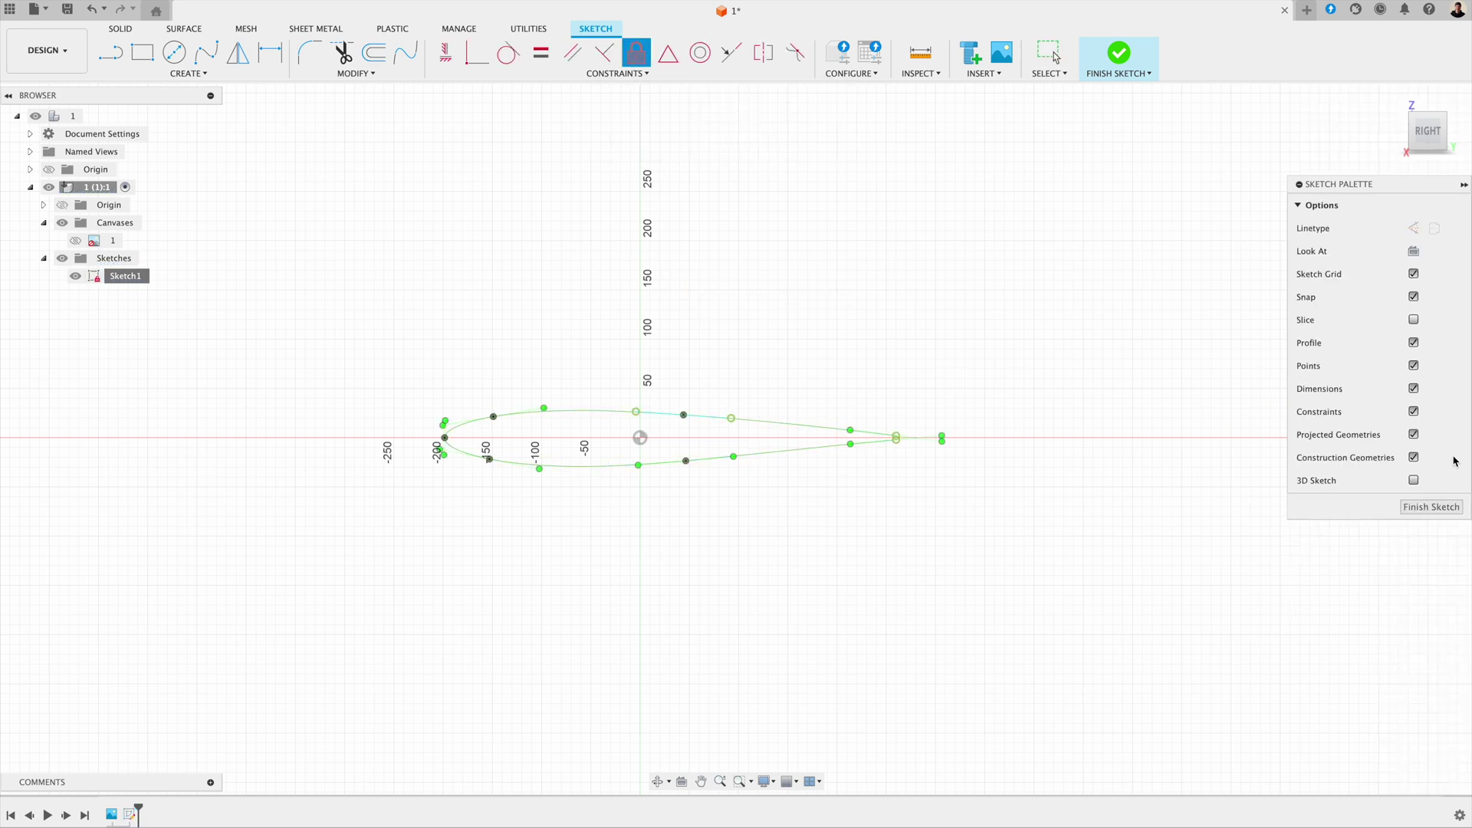
{"action": "key", "text": "Escape"}
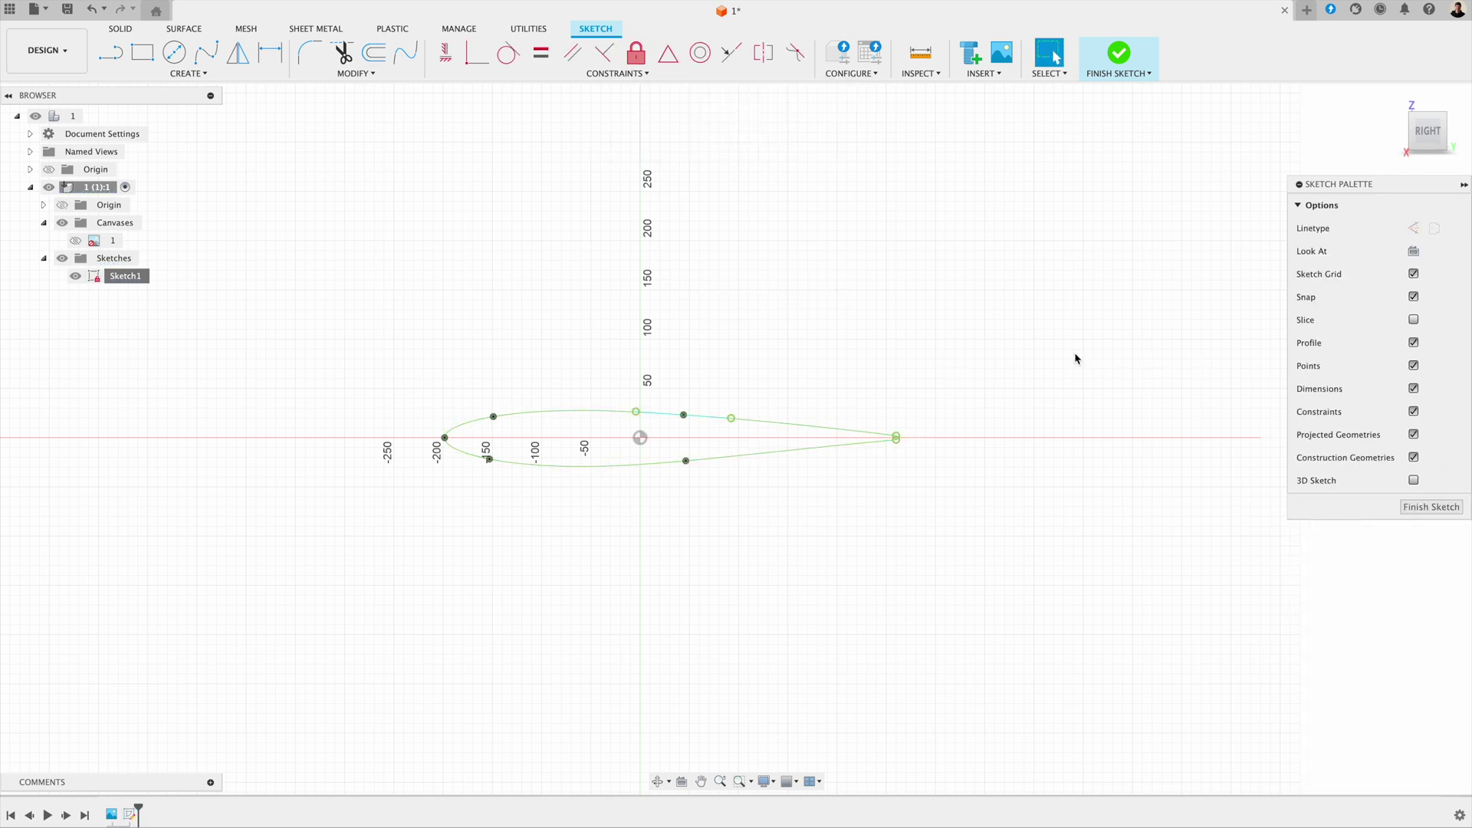
- Finish the sketch and create a construction plane offset from the YZ plane on the negative X side
{"action": "left_click", "coordinate": [1429, 508]}
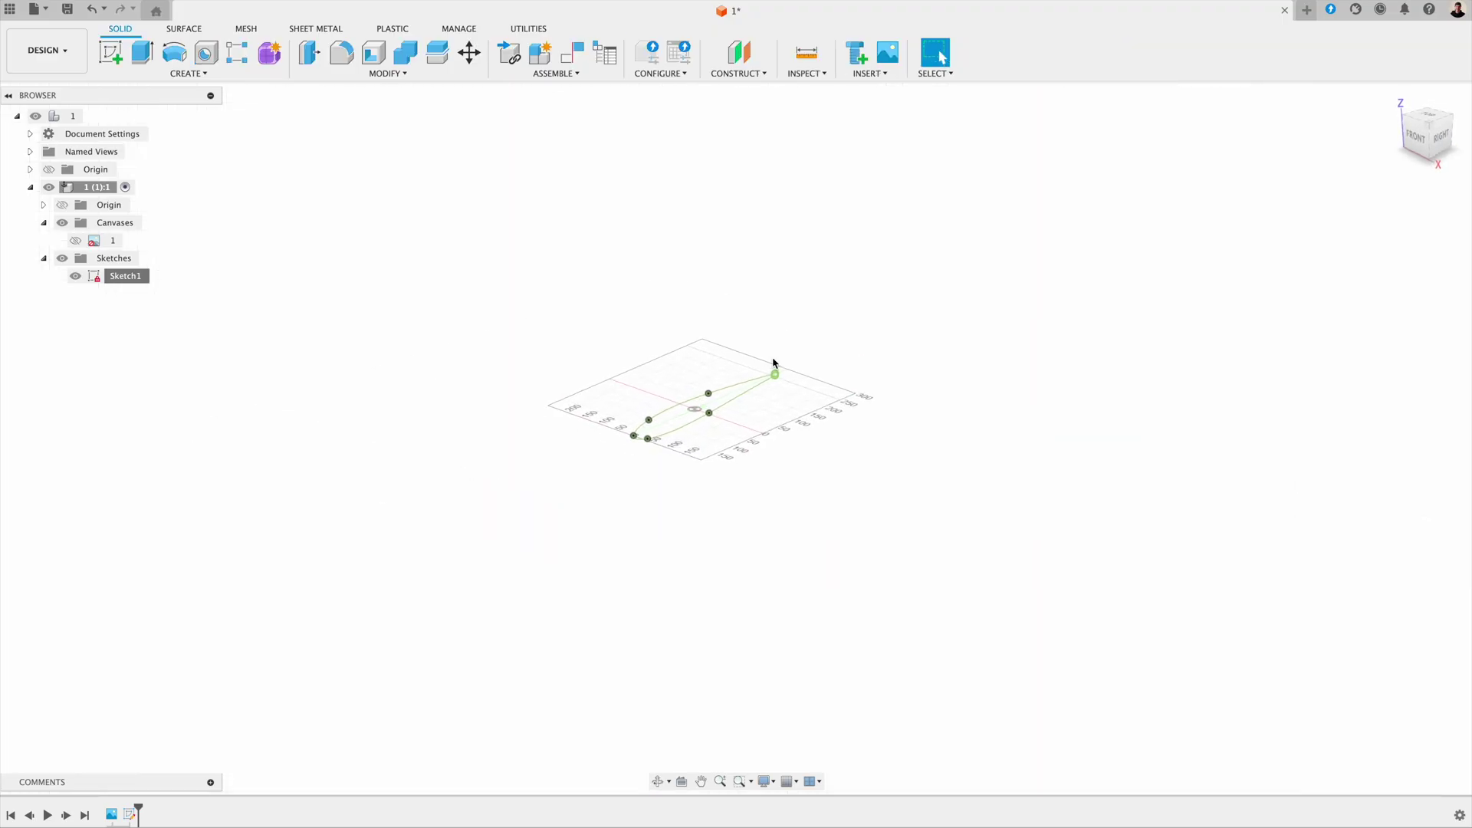
{"action": "left_click", "coordinate": [740, 54]}
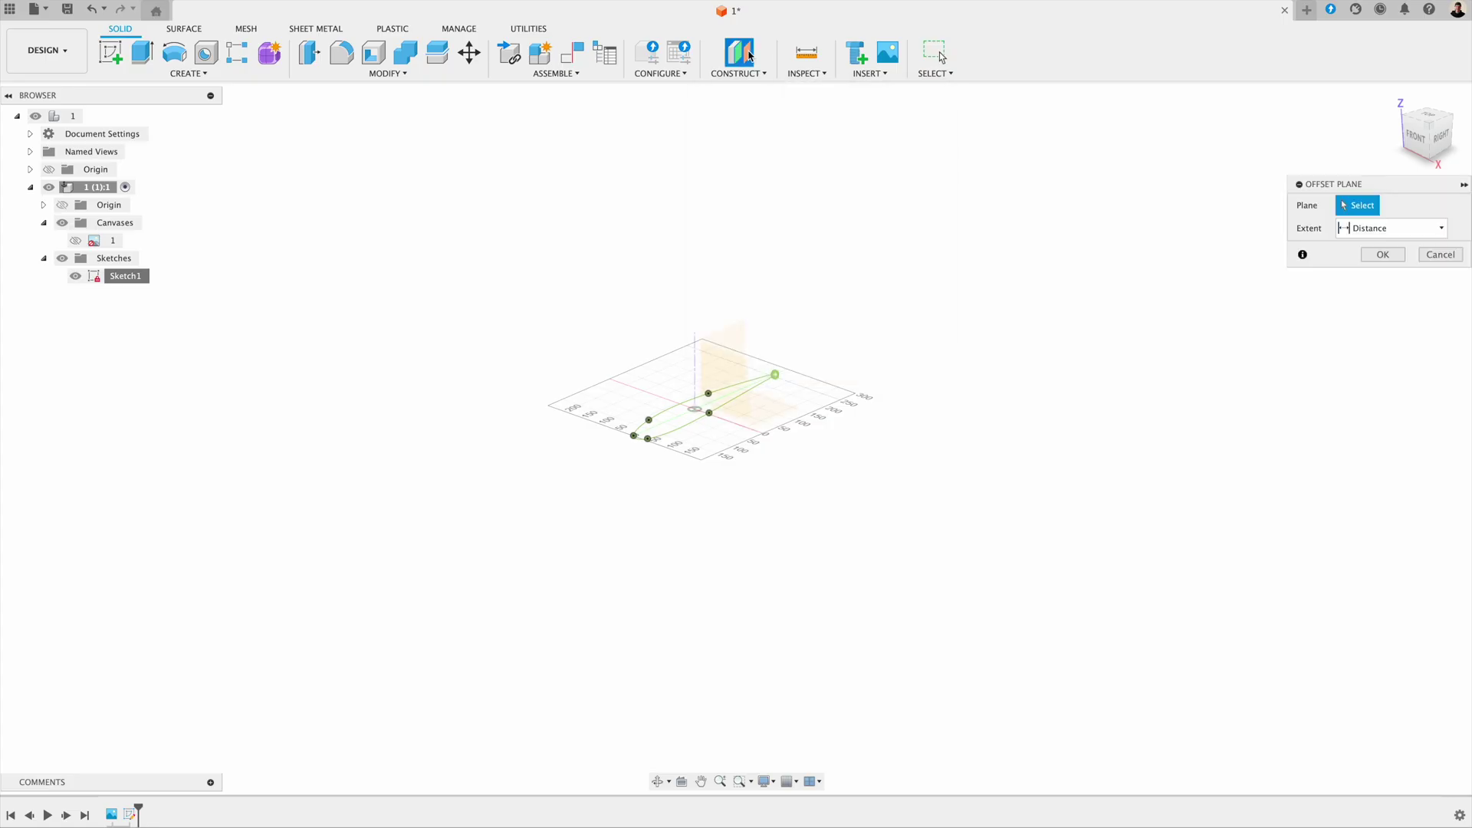
{"action": "left_click", "coordinate": [733, 340]}
{"action": "left_click_drag", "start_coordinate": [713, 409], "coordinate": [601, 365]}
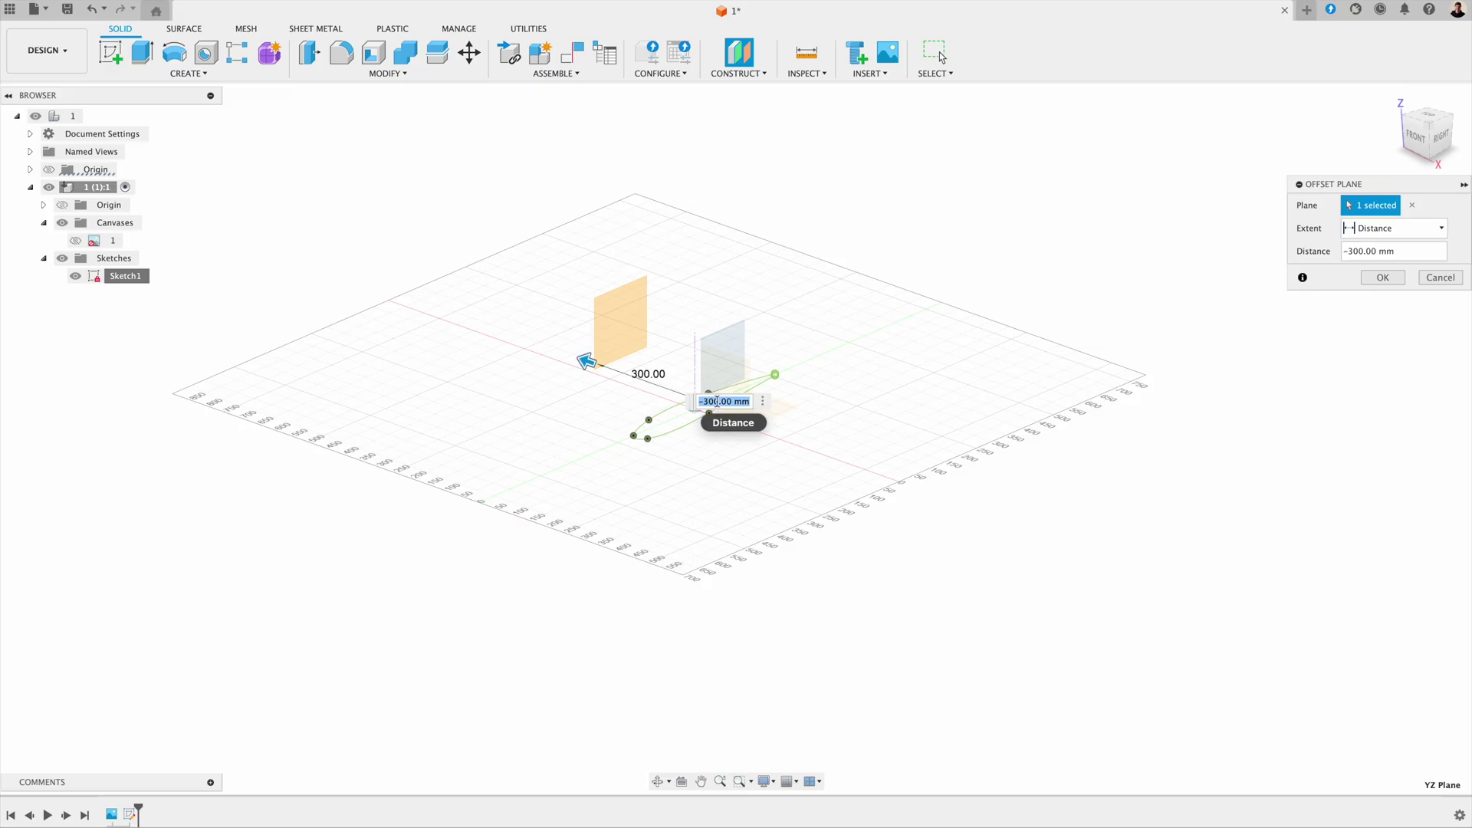
{"action": "key", "text": "Return"}
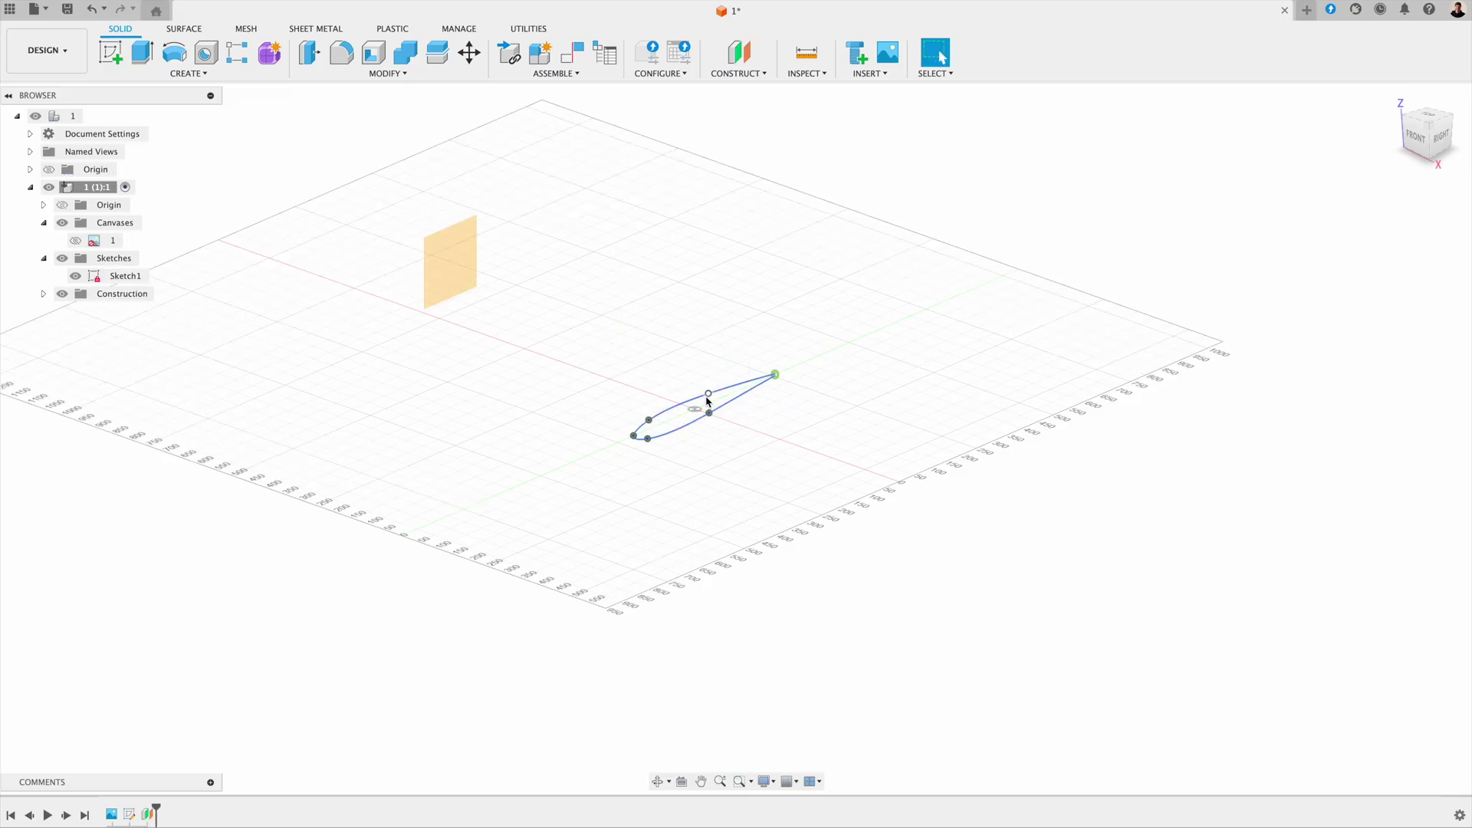
- Create a second construction plane offset 800 mm from the YZ plane on the positive X side
{"action": "left_click", "coordinate": [734, 57]}
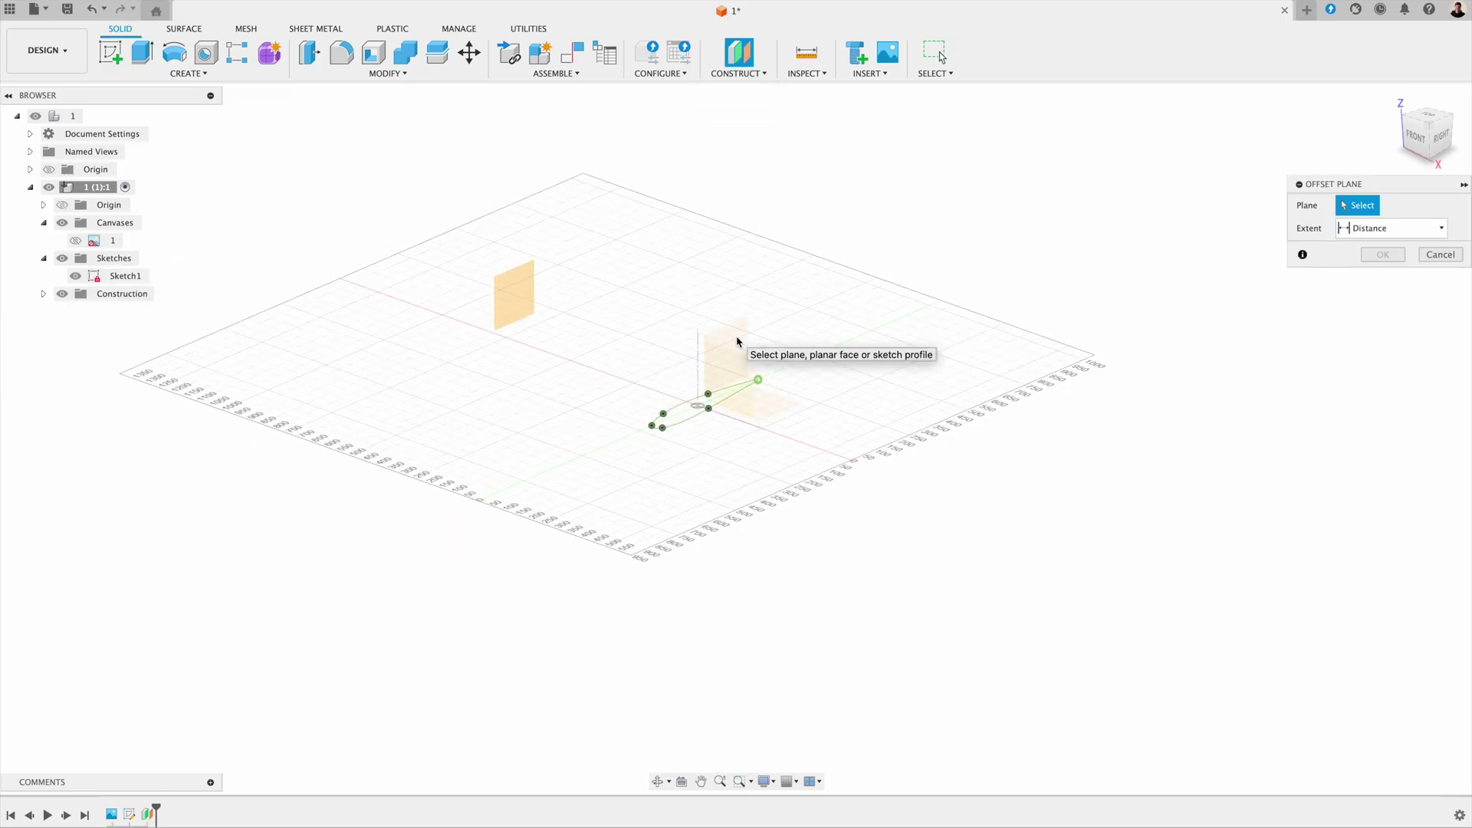
{"action": "left_click", "coordinate": [738, 339]}
{"action": "left_click_drag", "start_coordinate": [706, 398], "coordinate": [865, 457]}
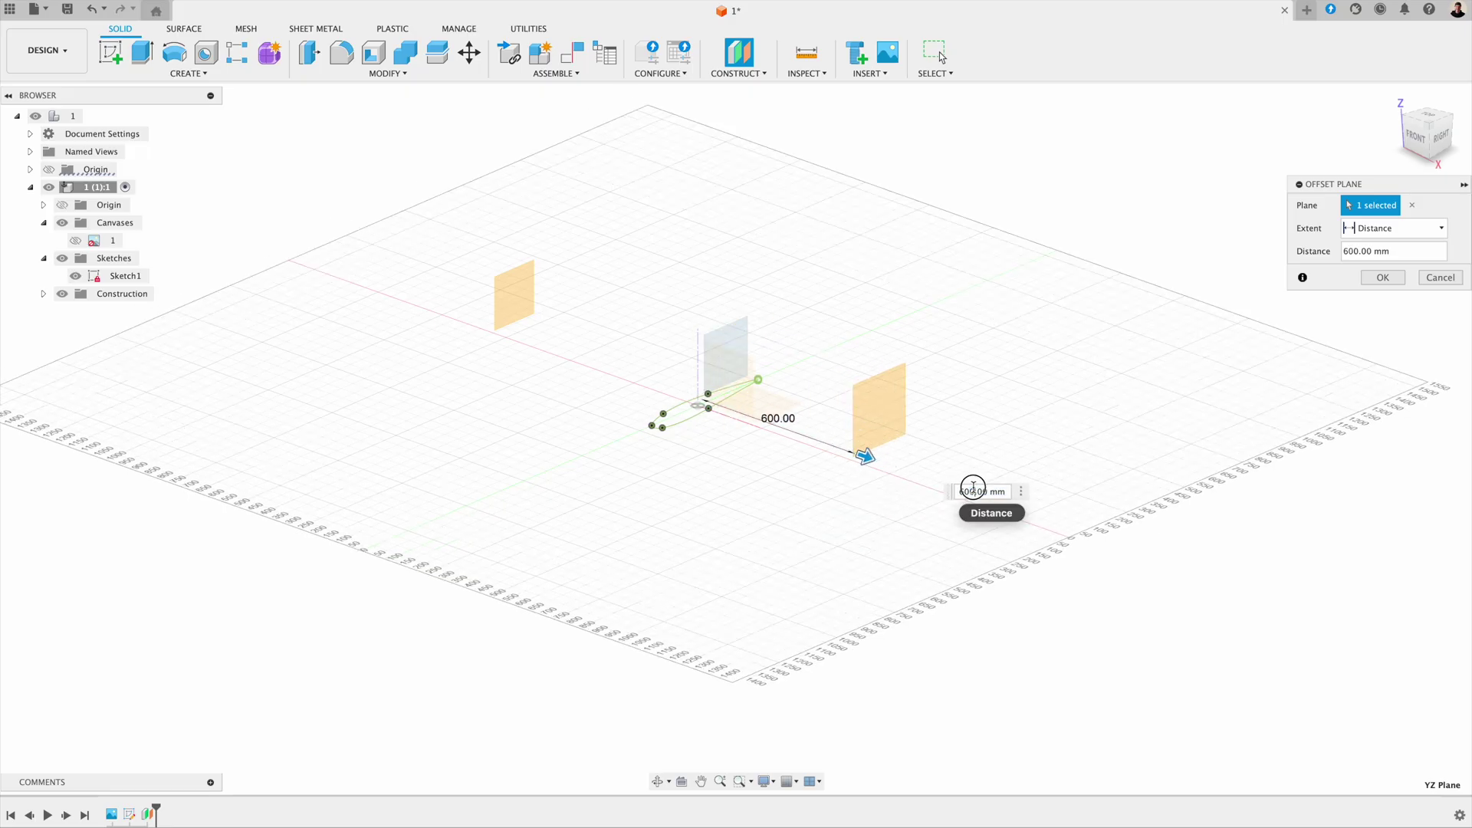
{"action": "type", "text": "800"}
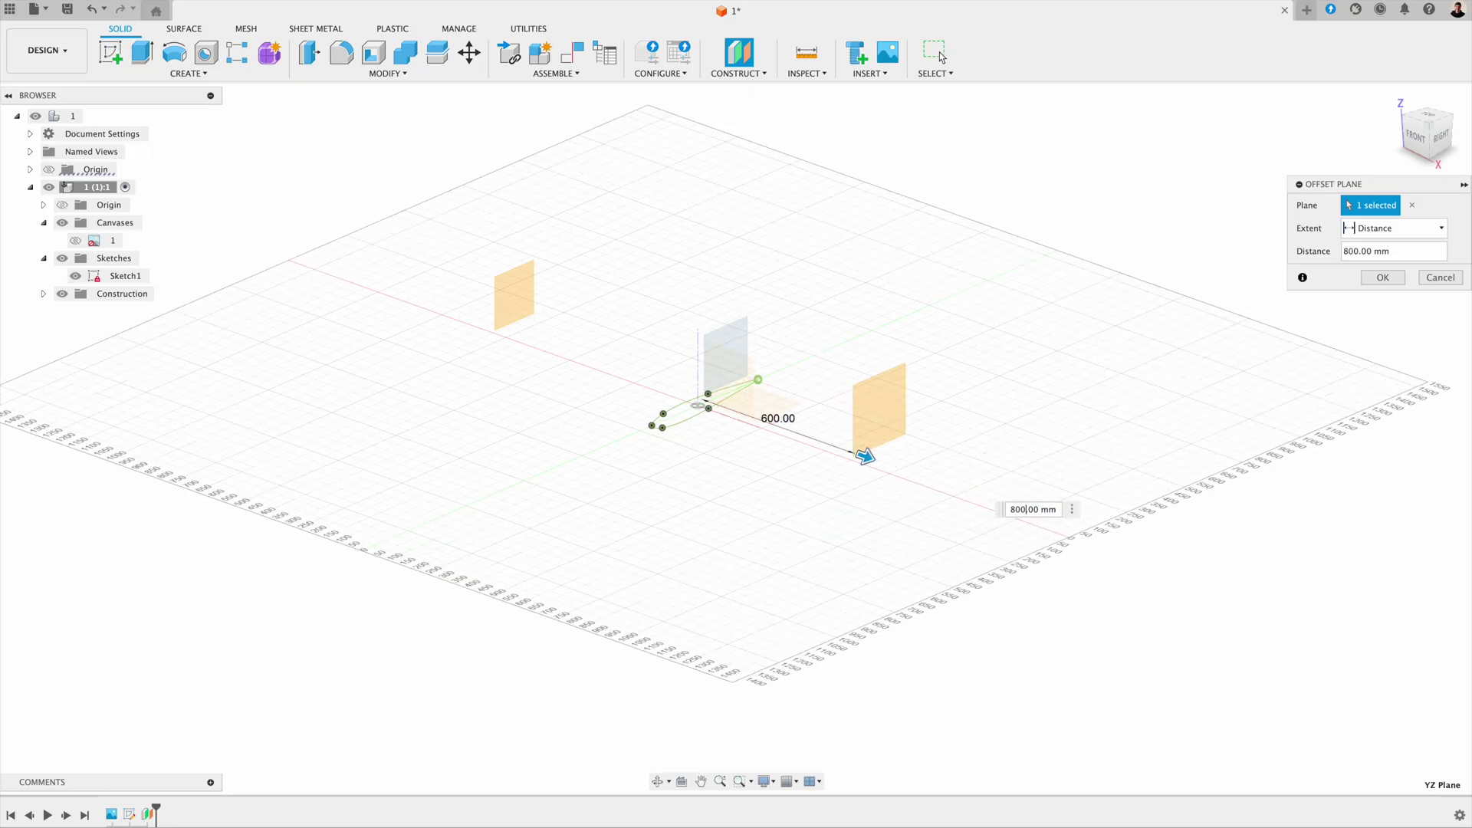
{"action": "key", "text": "Return"}
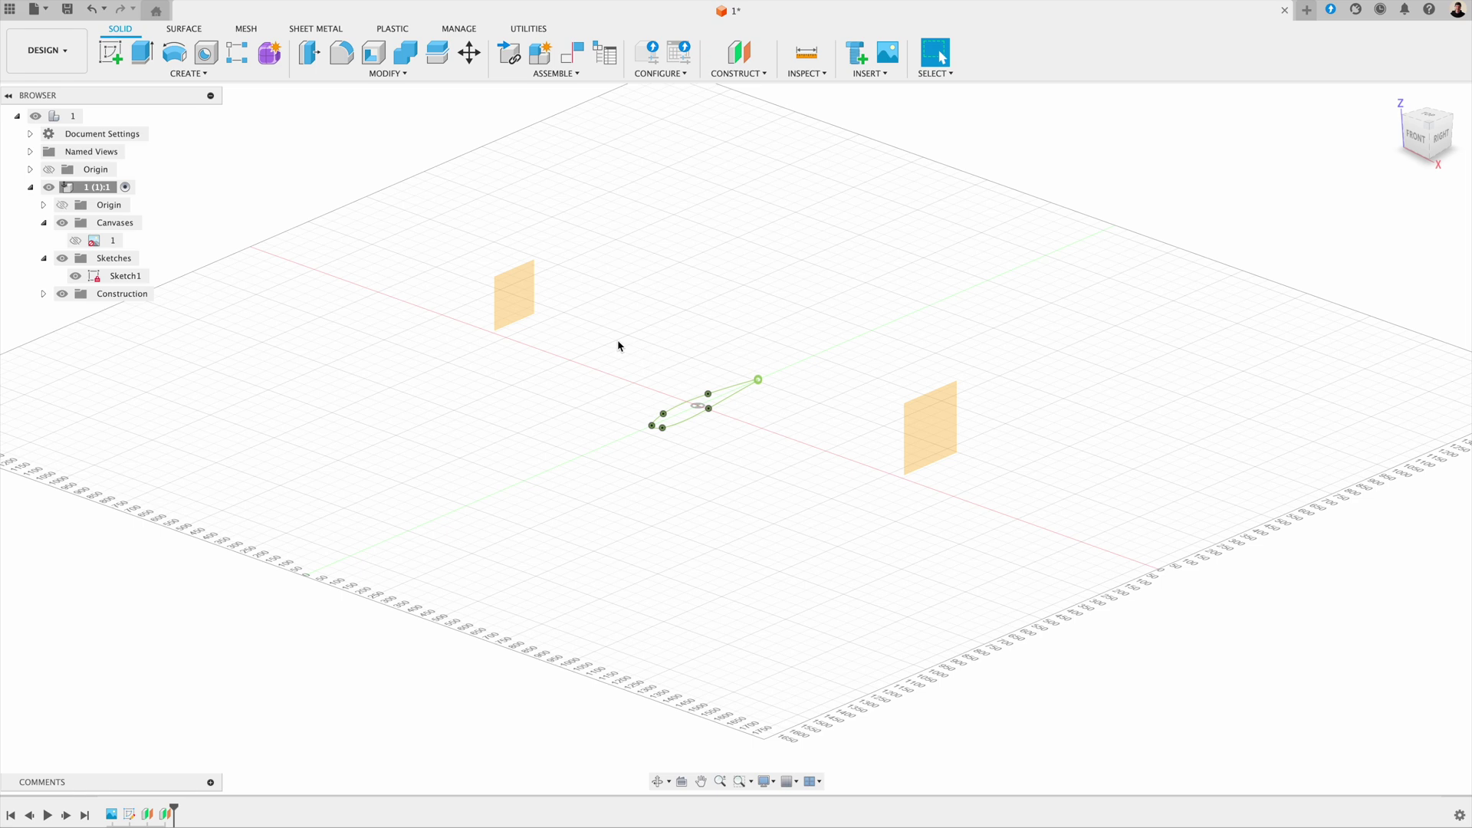
- Copy the complete central airfoil profile and start a new sketch on the negative-side offset plane
{"action": "mouse_move", "coordinate": [595, 341]}
{"action": "left_mouse_down"}
{"action": "mouse_move", "coordinate": [753, 414]}
{"action": "mouse_move", "coordinate": [782, 455]}
{"action": "left_mouse_up"}
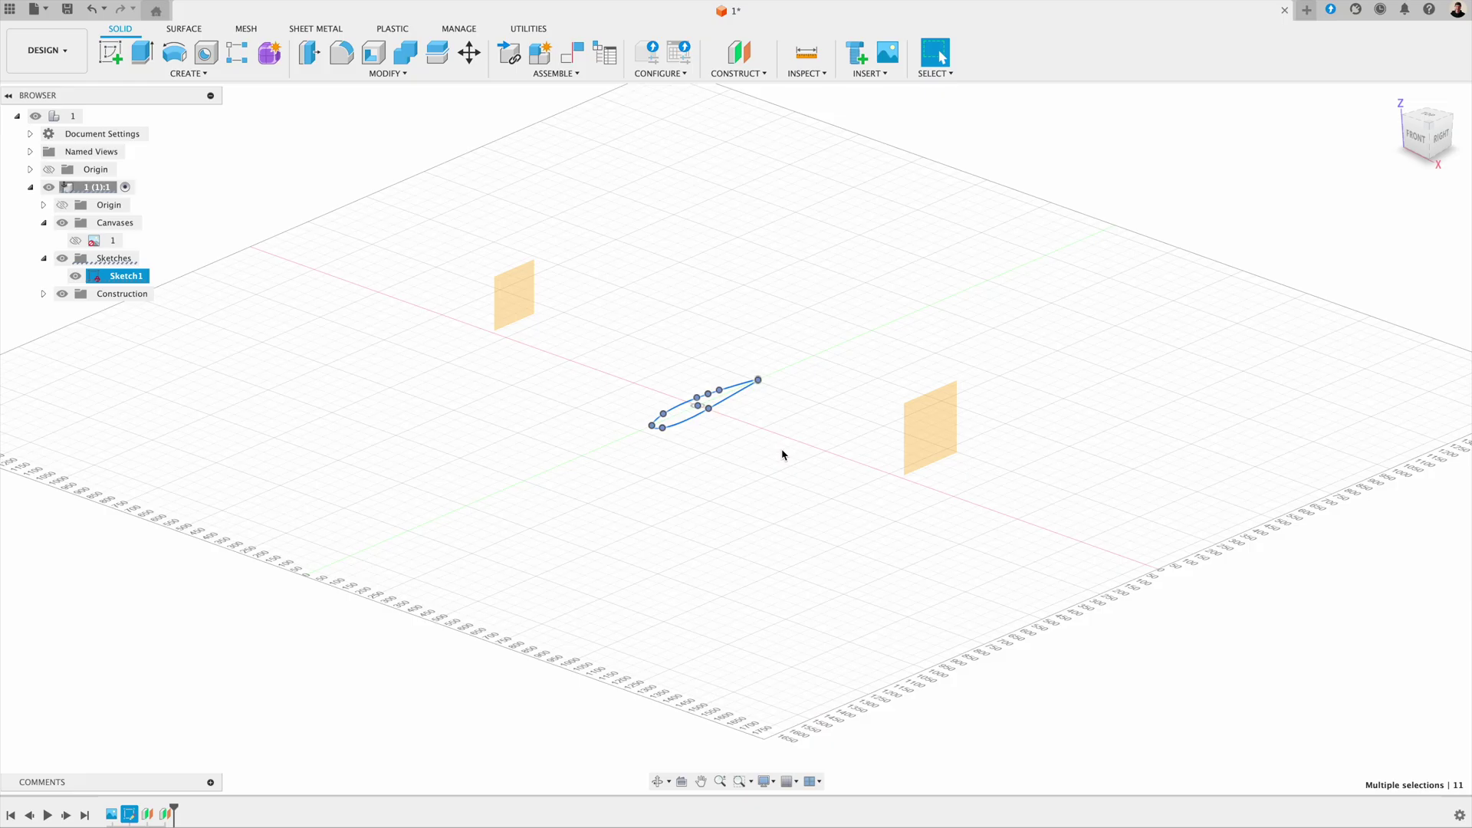
{"action": "left_click", "coordinate": [522, 302]}
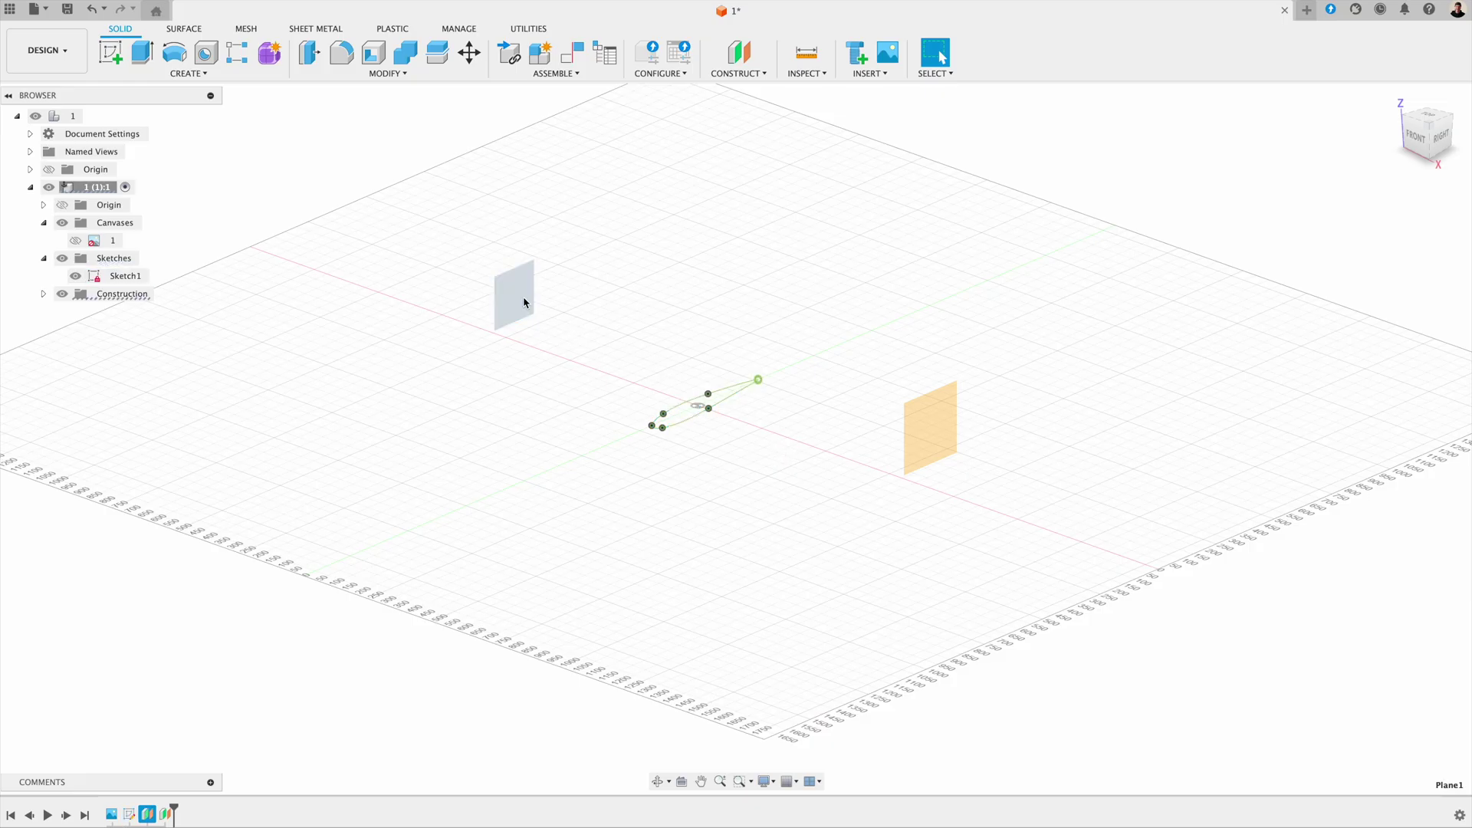
{"action": "left_click", "coordinate": [117, 55]}
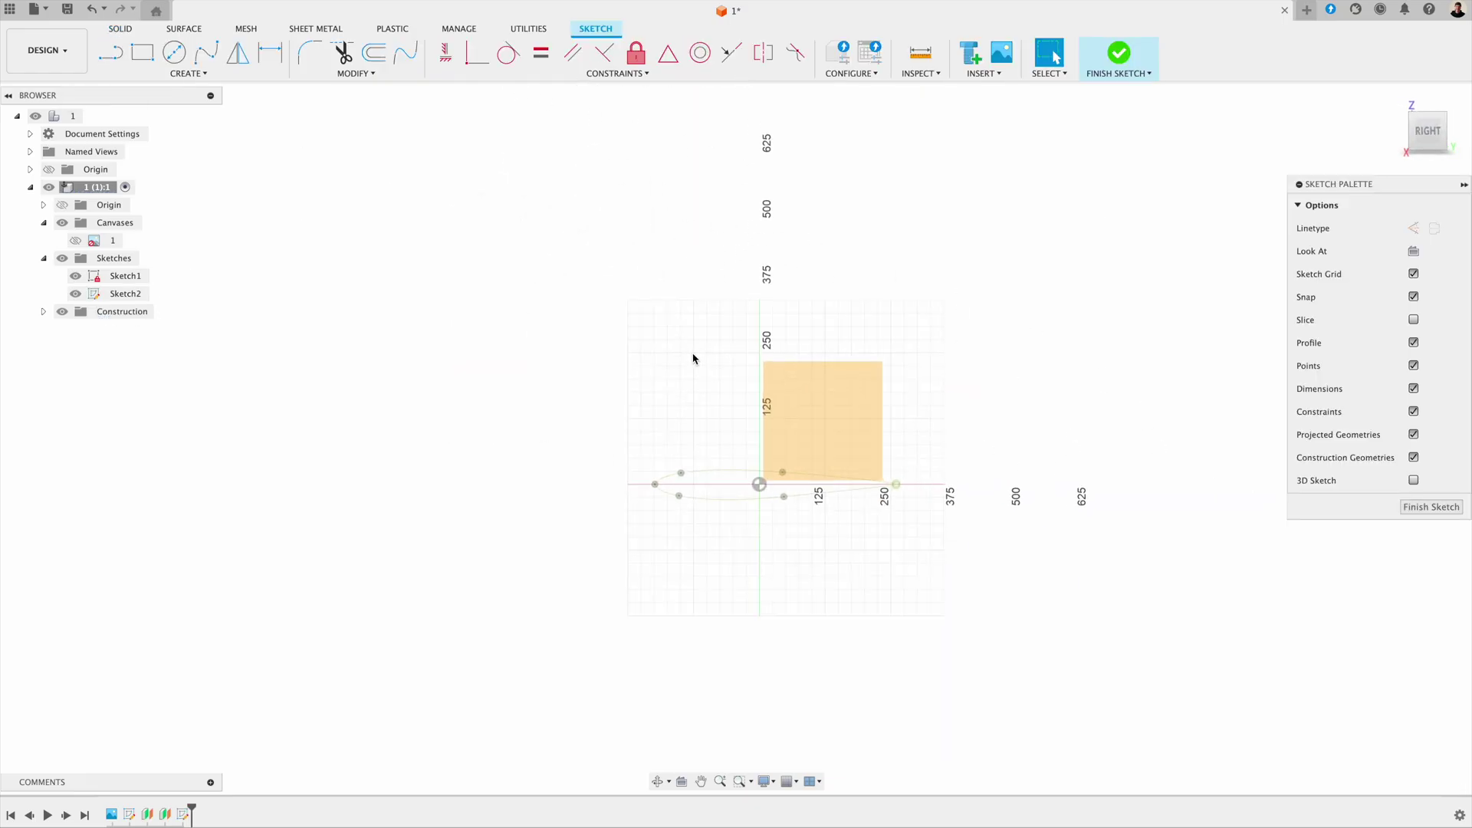
- Paste the airfoil into the new sketch and move it -25 mm in X and -10 mm in Y
{"action": "key", "text": "m"}
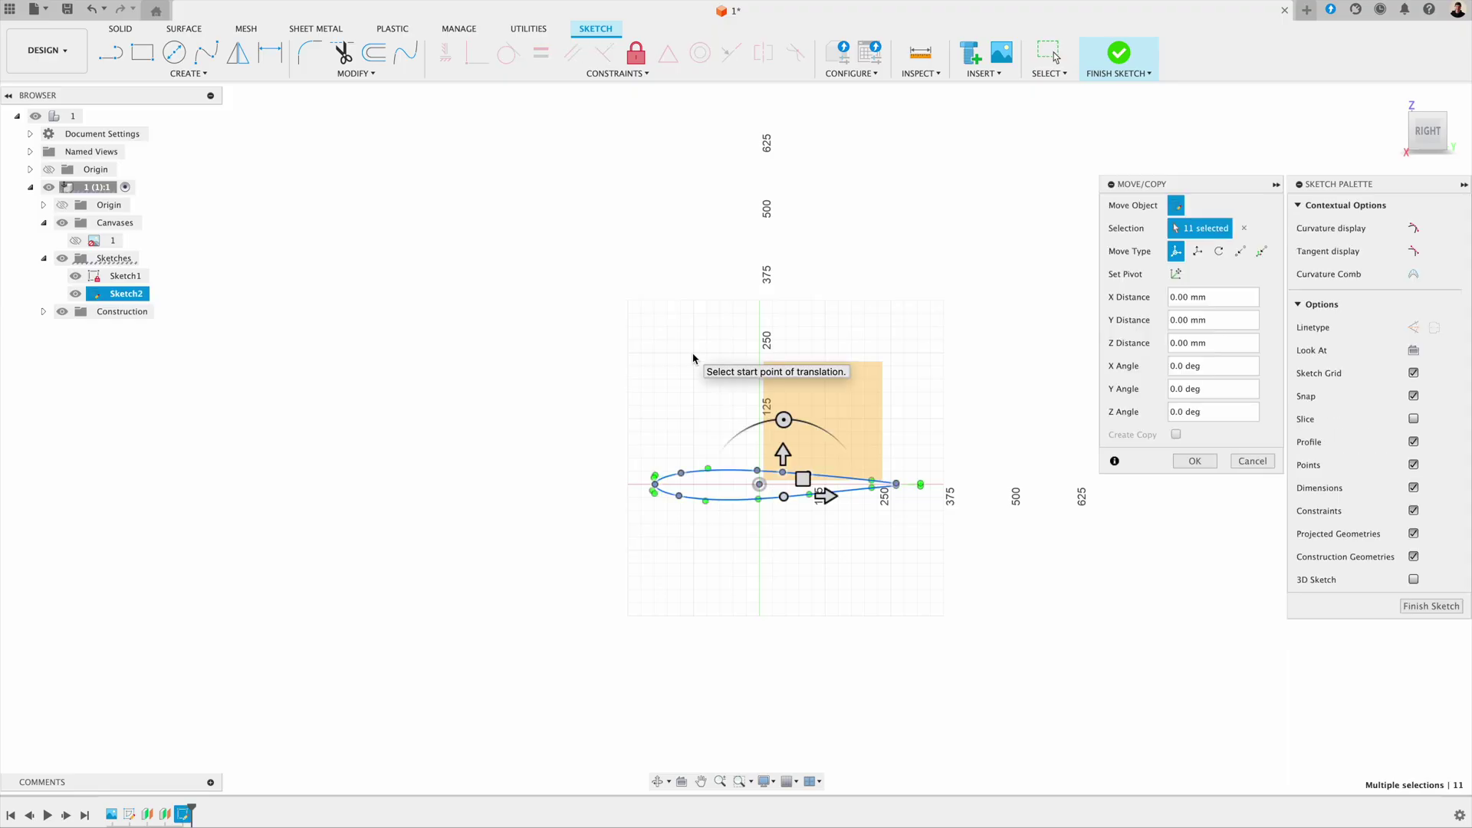
{"action": "scroll", "coordinate": [786, 481], "scroll_direction": "up", "scroll_amount": 2}
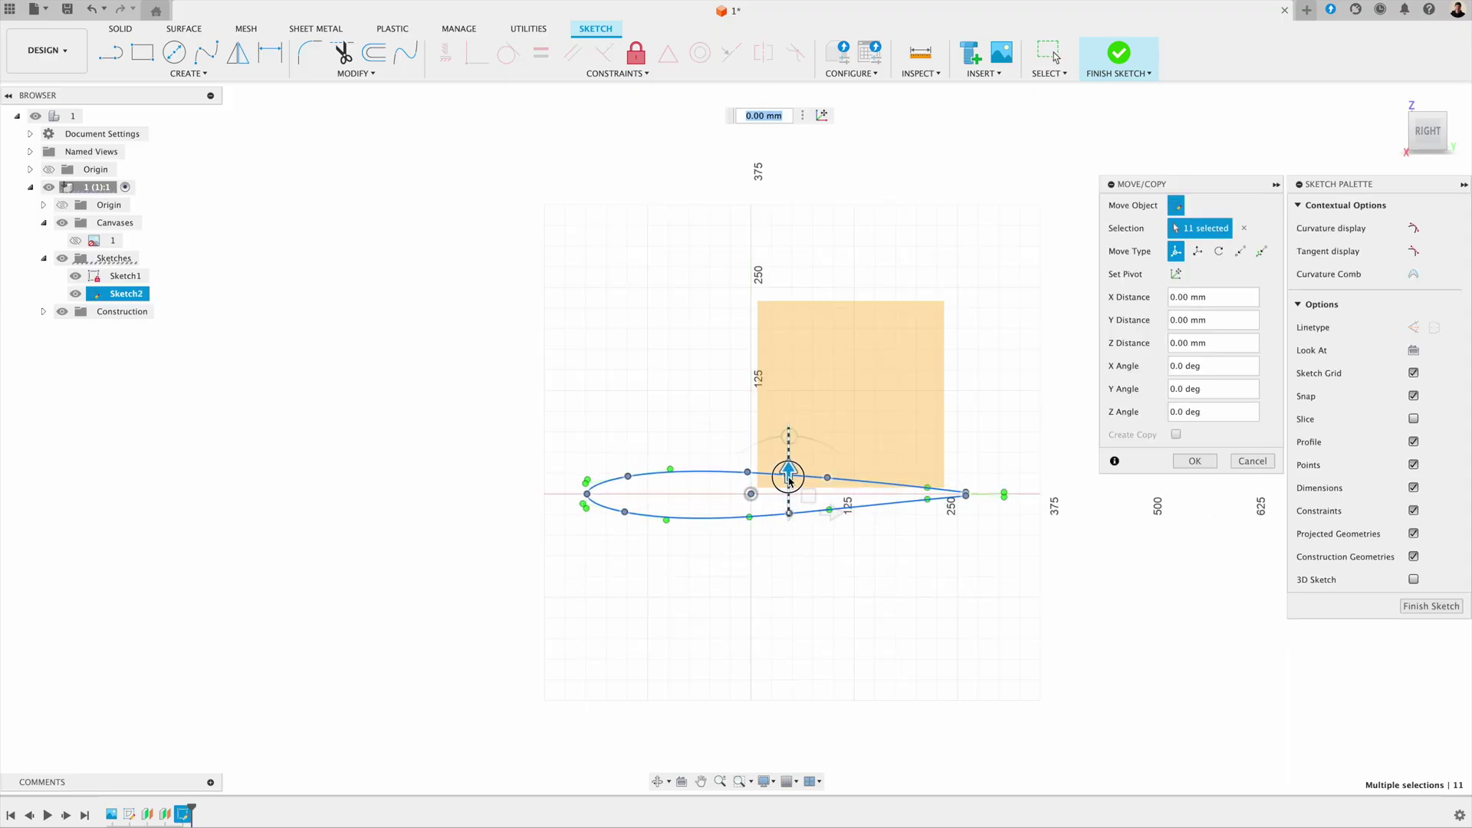
{"action": "left_click_drag", "start_coordinate": [789, 475], "coordinate": [794, 488]}
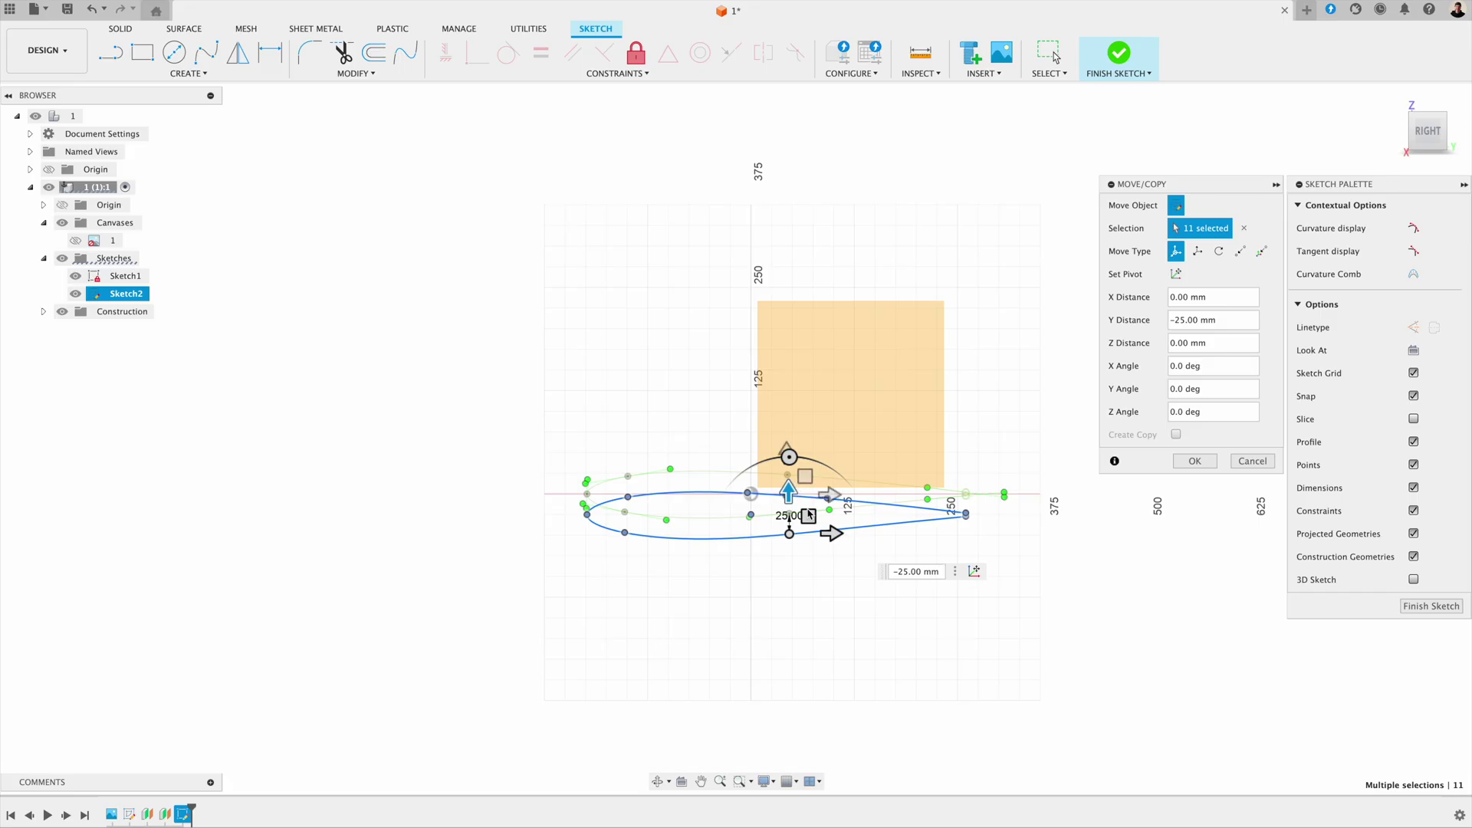
{"action": "left_click", "coordinate": [899, 571]}
{"action": "type", "text": "10"}
{"action": "key", "text": "Return"}
{"action": "left_click_drag", "start_coordinate": [831, 520], "coordinate": [817, 527]}
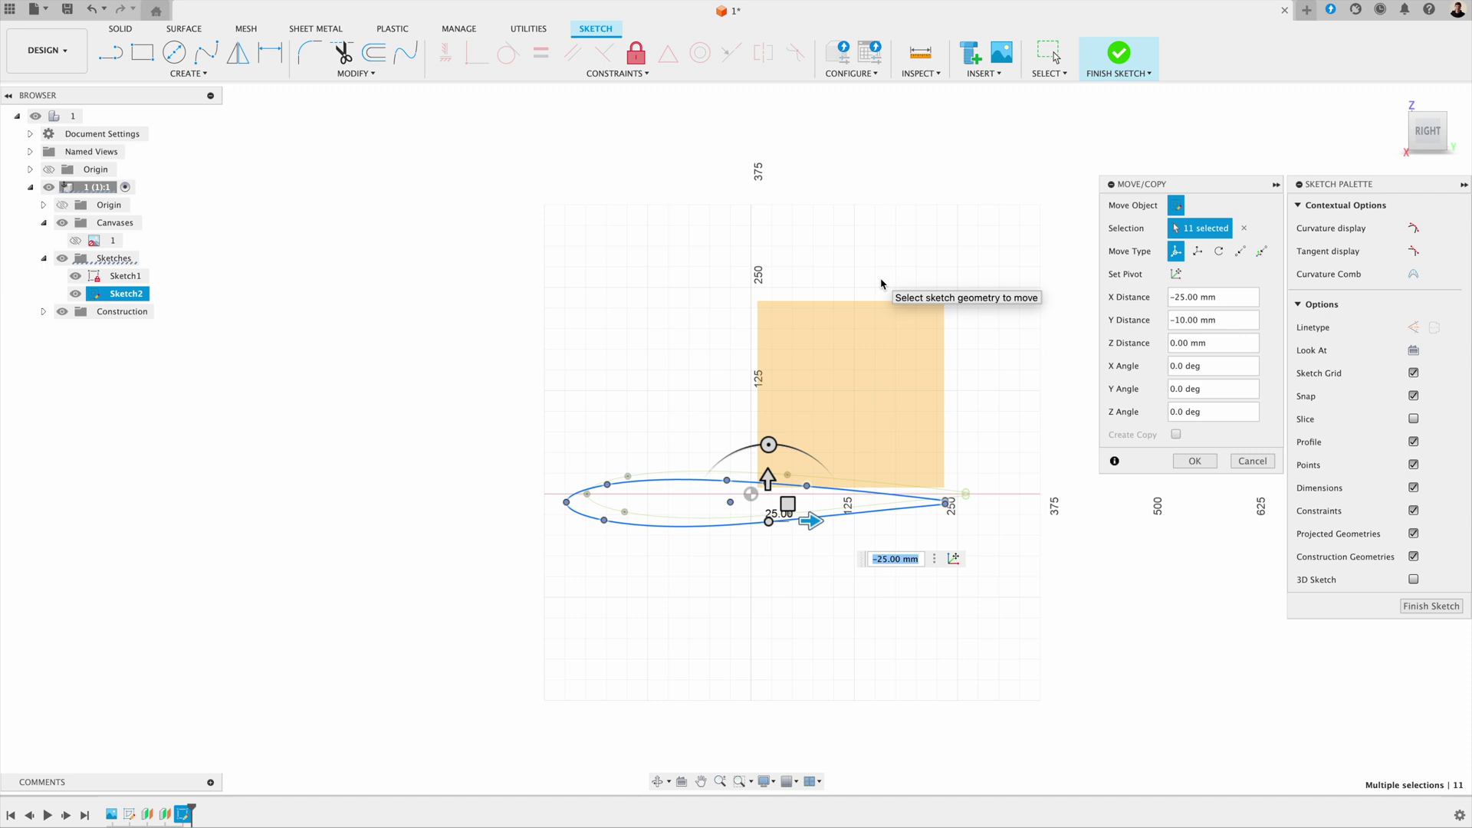
{"action": "left_click", "coordinate": [1055, 55]}
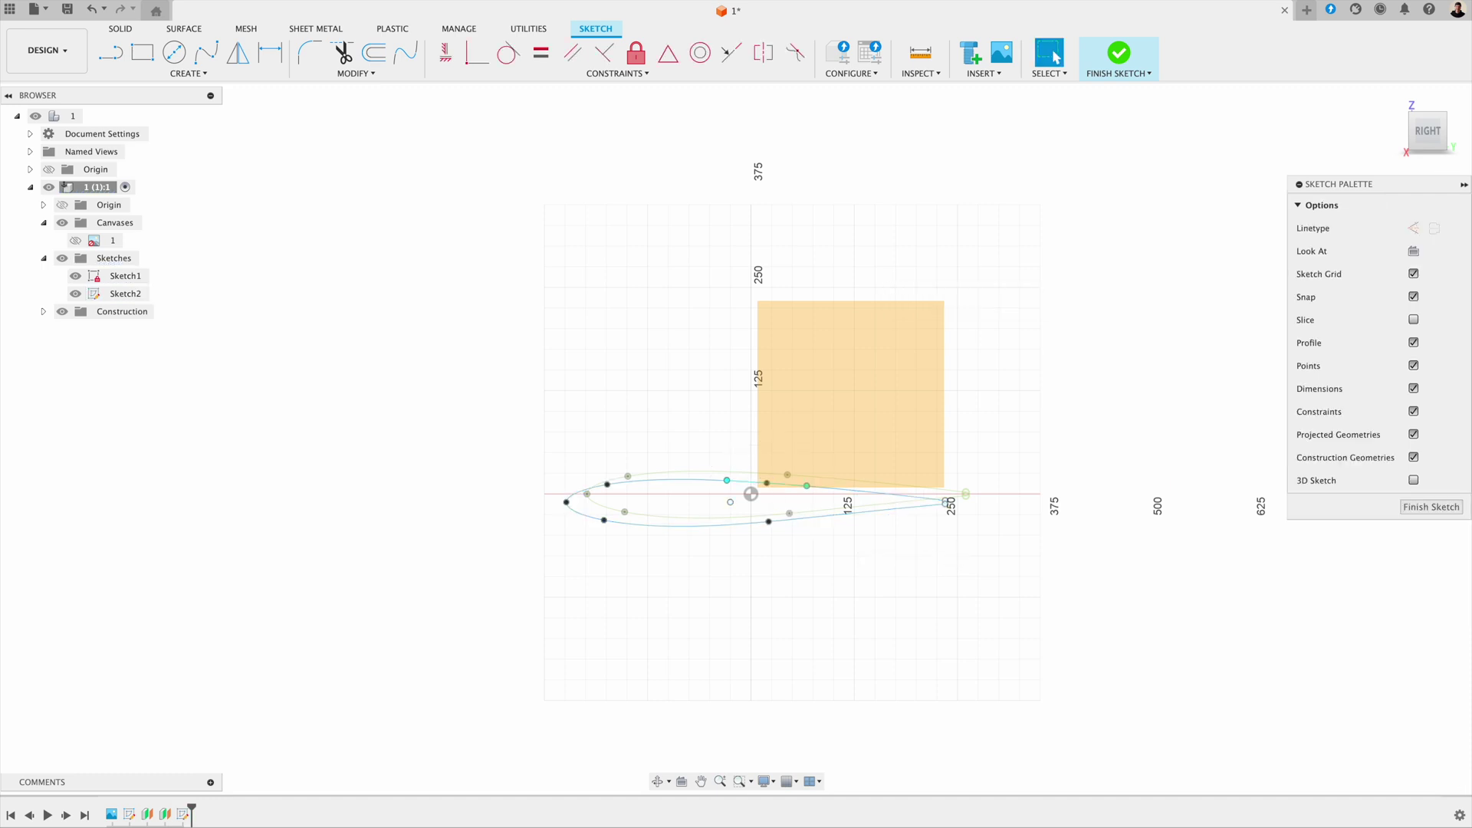
- Apply a Fix constraint to the entire shifted airfoil and its points, and finish the sketch
{"action": "left_click_drag", "start_coordinate": [535, 426], "coordinate": [977, 574]}
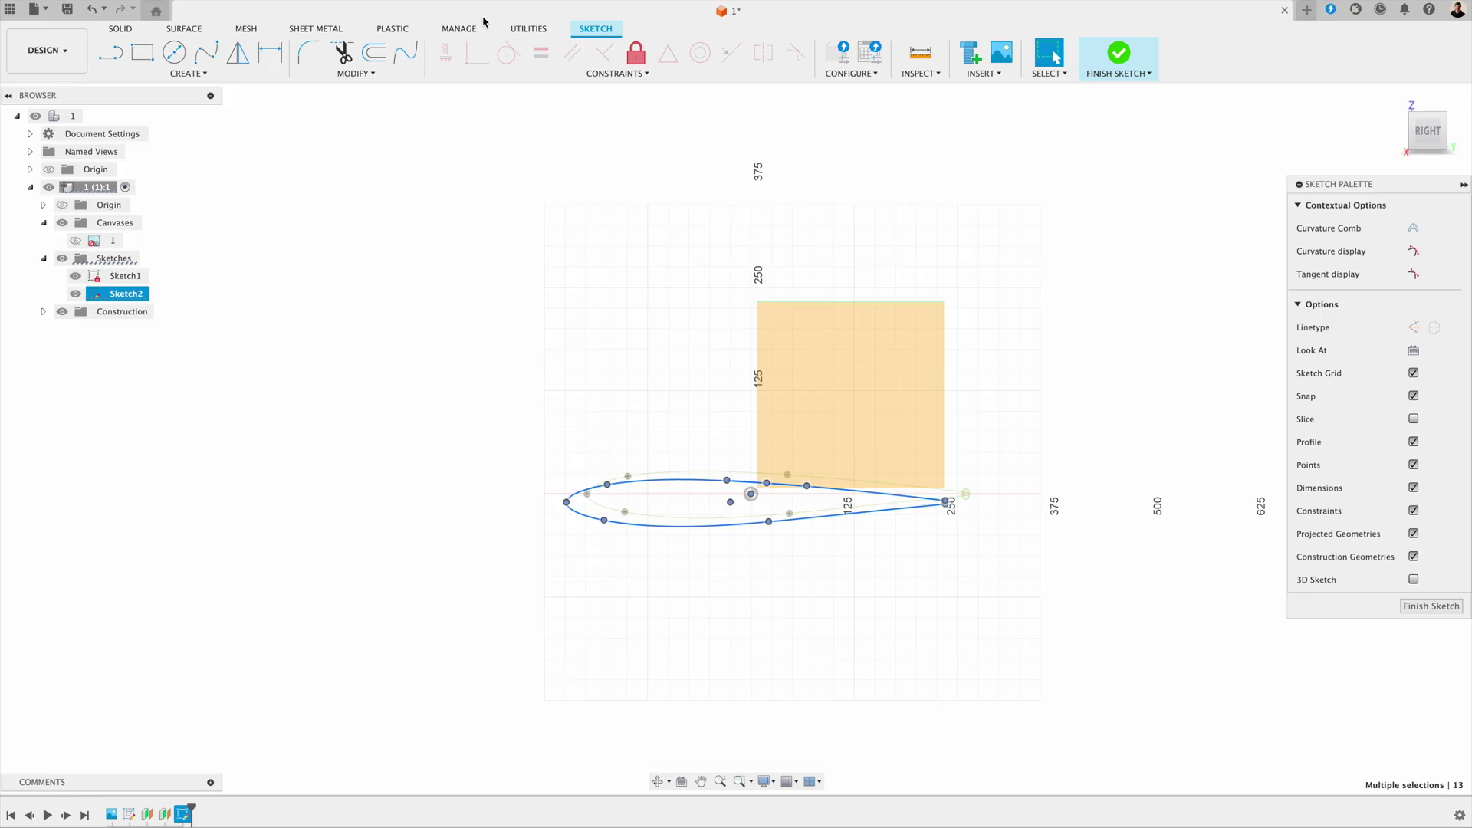
{"action": "left_click", "coordinate": [633, 57]}
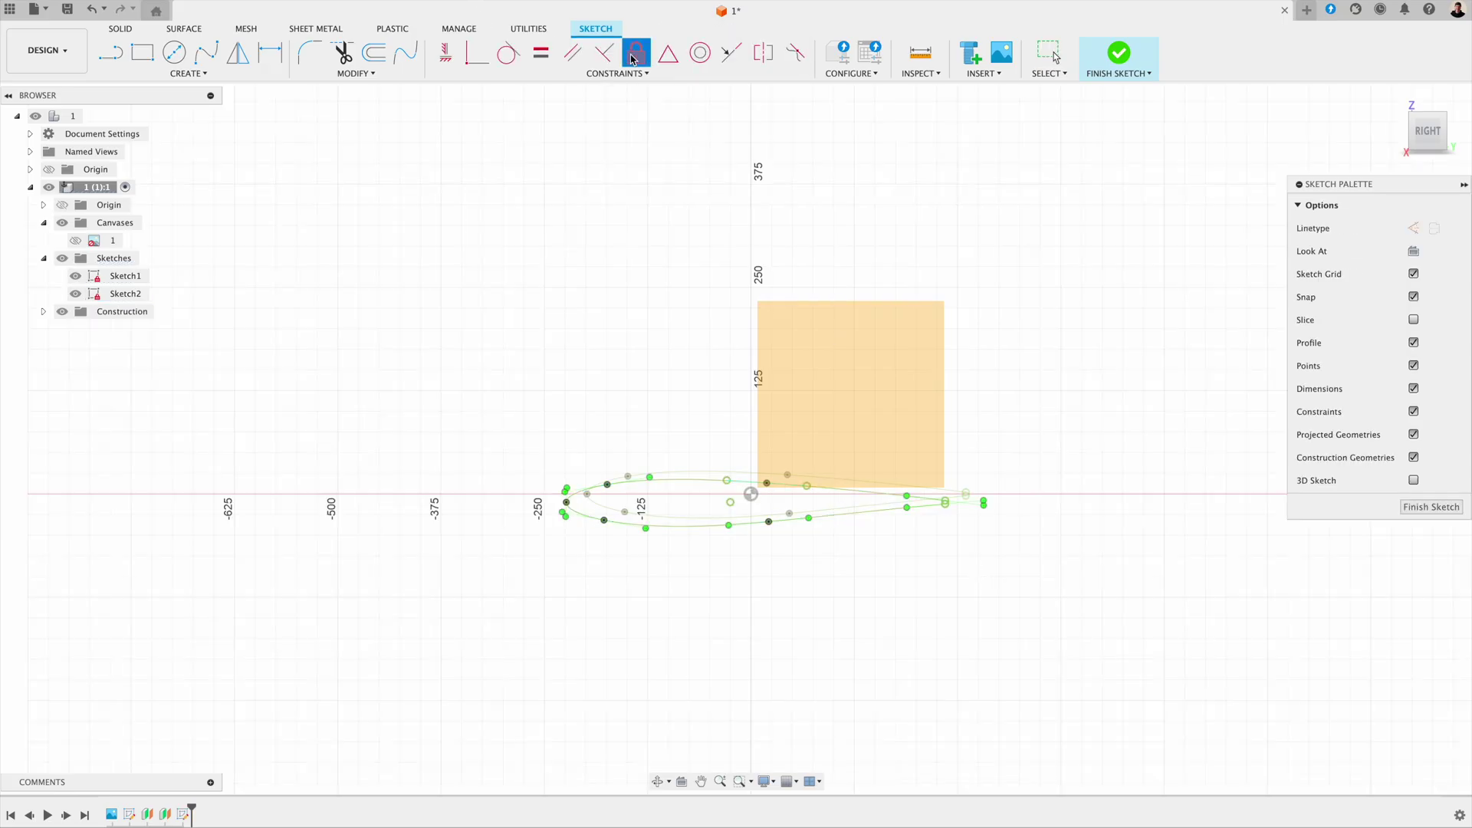
{"action": "left_click", "coordinate": [1412, 509]}
- Copy the shifted airfoil profile and start a new sketch on the 800 mm positive-side offset plane
{"action": "middle_click_drag", "start_coordinate": [314, 285], "coordinate": [376, 312], "text": "shift"}
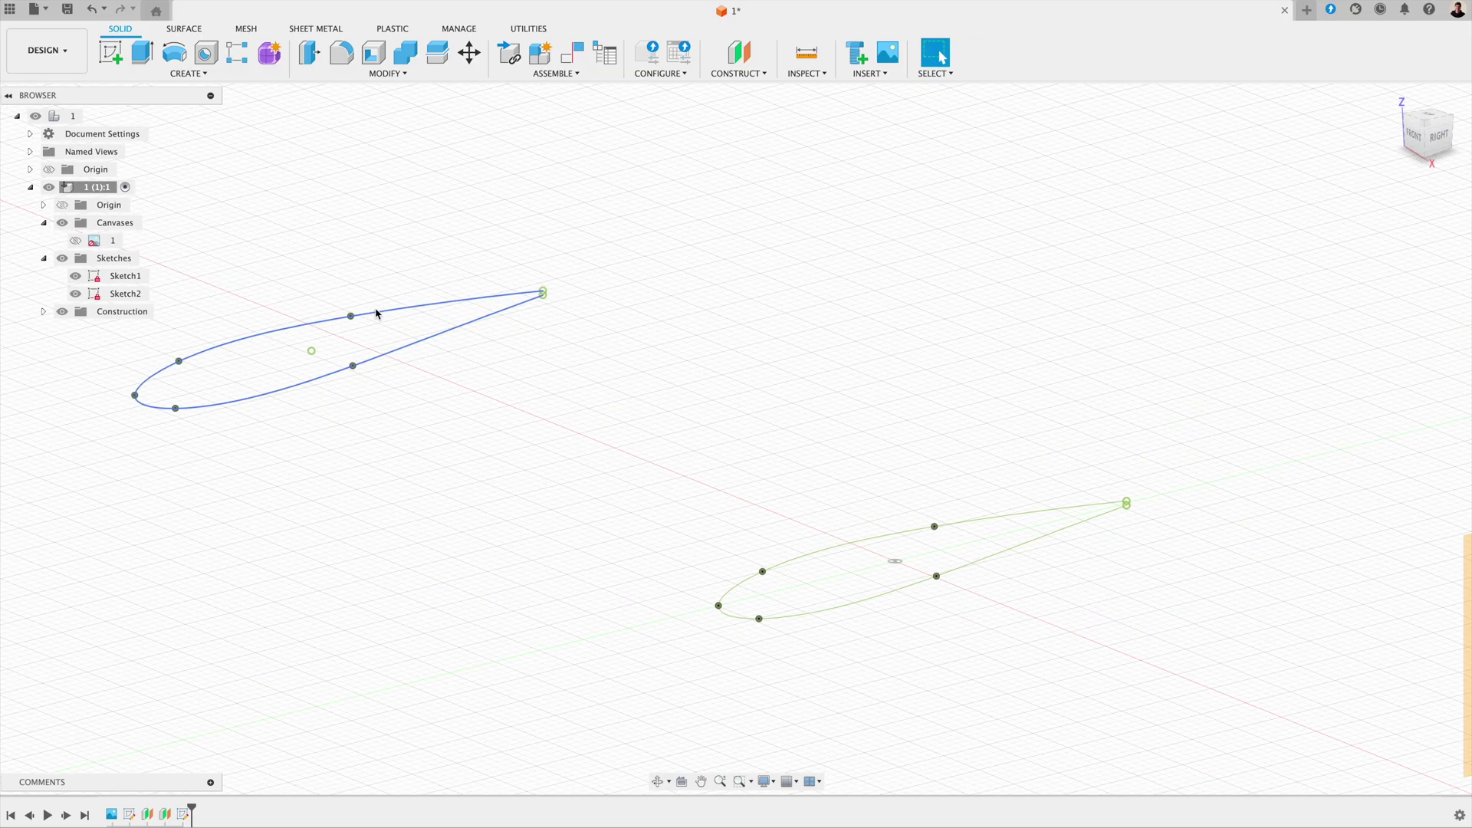
{"action": "scroll", "coordinate": [376, 313], "scroll_direction": "down", "scroll_amount": 3}
{"action": "scroll", "coordinate": [466, 247], "scroll_direction": "down", "scroll_amount": 2}
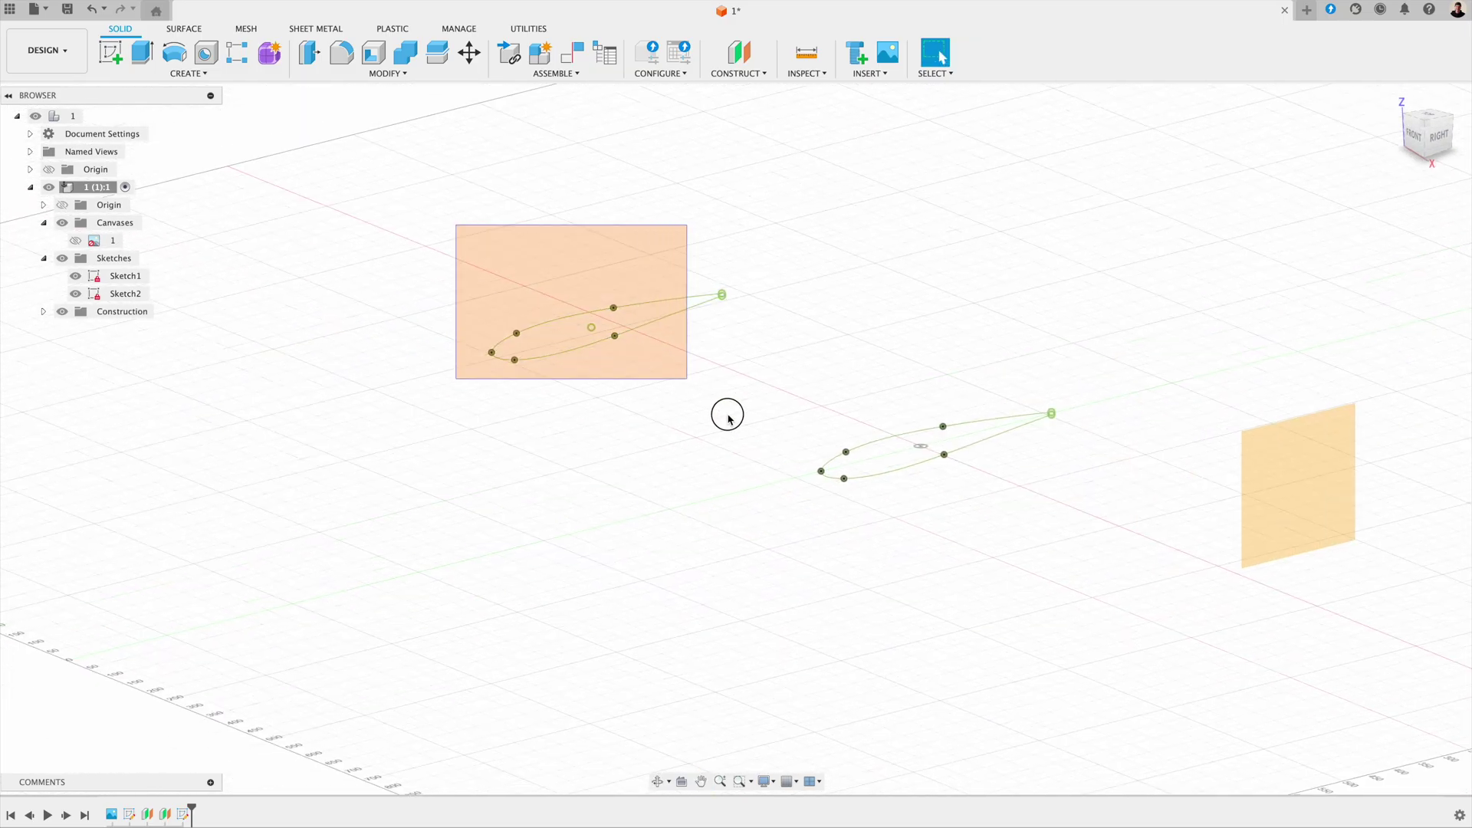
{"action": "left_click_drag", "start_coordinate": [728, 416], "coordinate": [730, 418]}
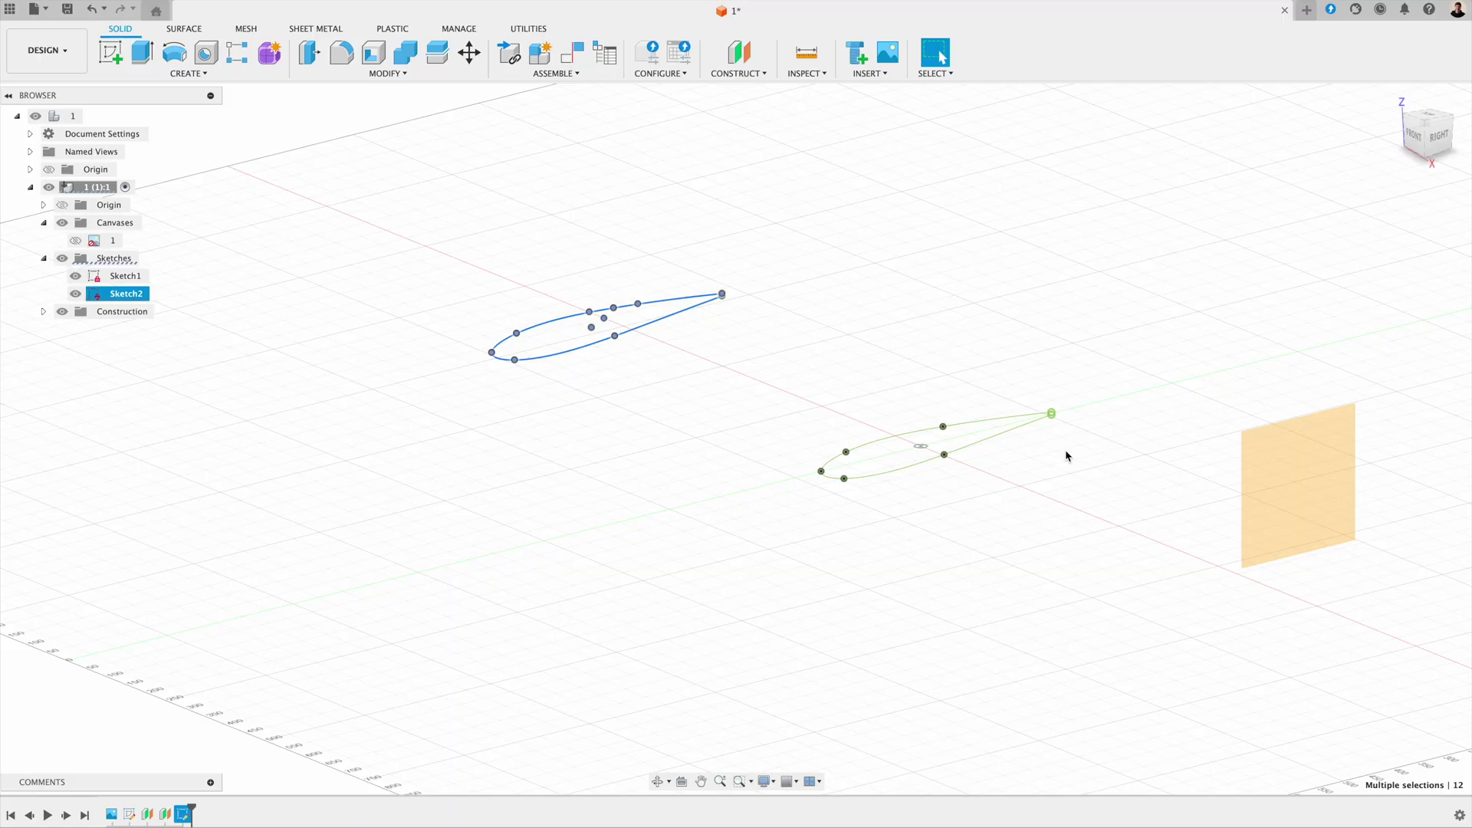
{"action": "left_click", "coordinate": [1282, 483]}
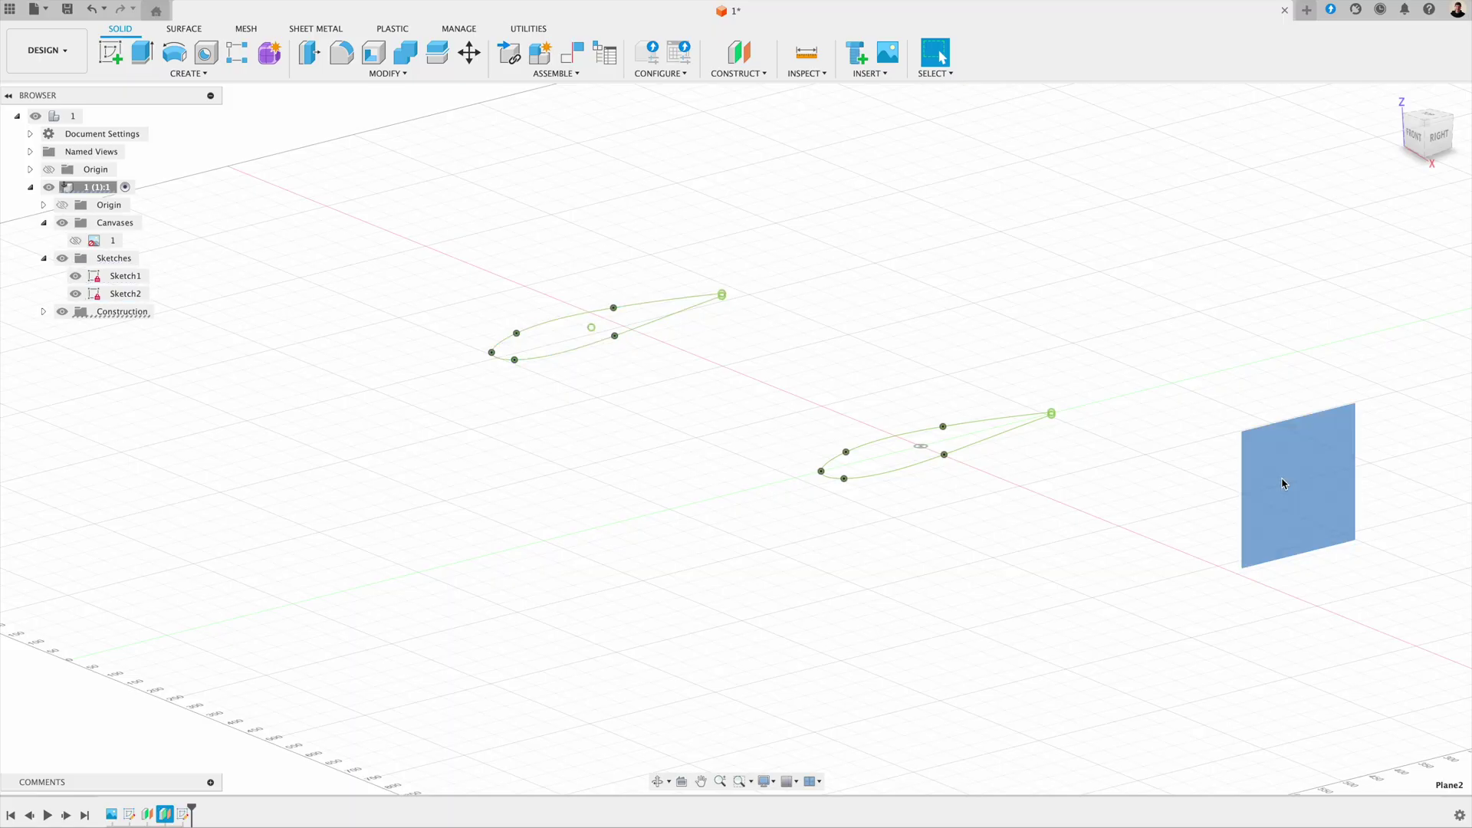
{"action": "left_click", "coordinate": [116, 59]}
- Paste the copied airfoil at its original position with zero move distances and finish the sketch
{"action": "key", "text": "ctrl+a"}
{"action": "key", "text": "m"}
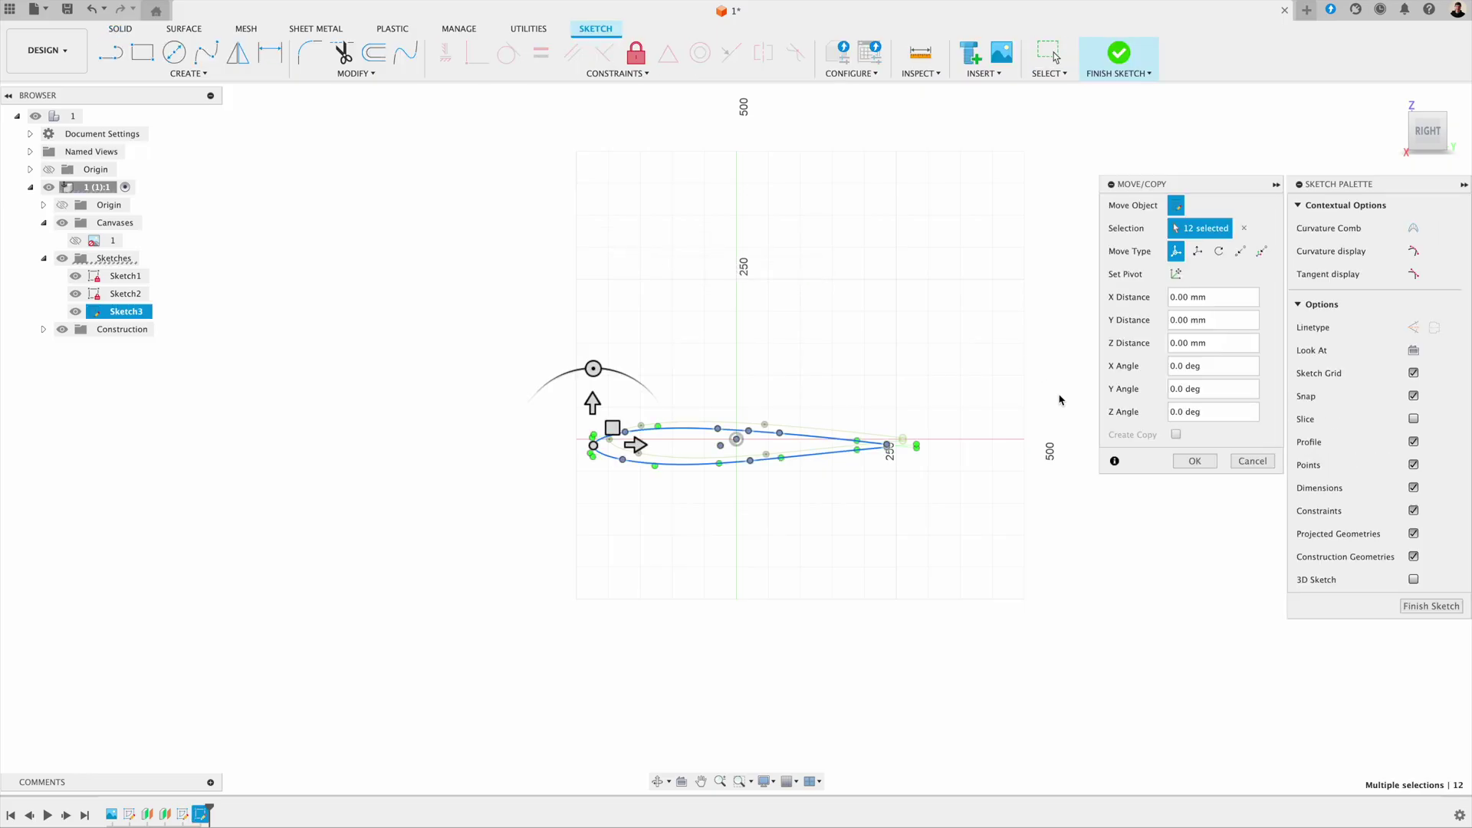
{"action": "left_click", "coordinate": [1195, 461]}
{"action": "left_click", "coordinate": [1195, 462]}
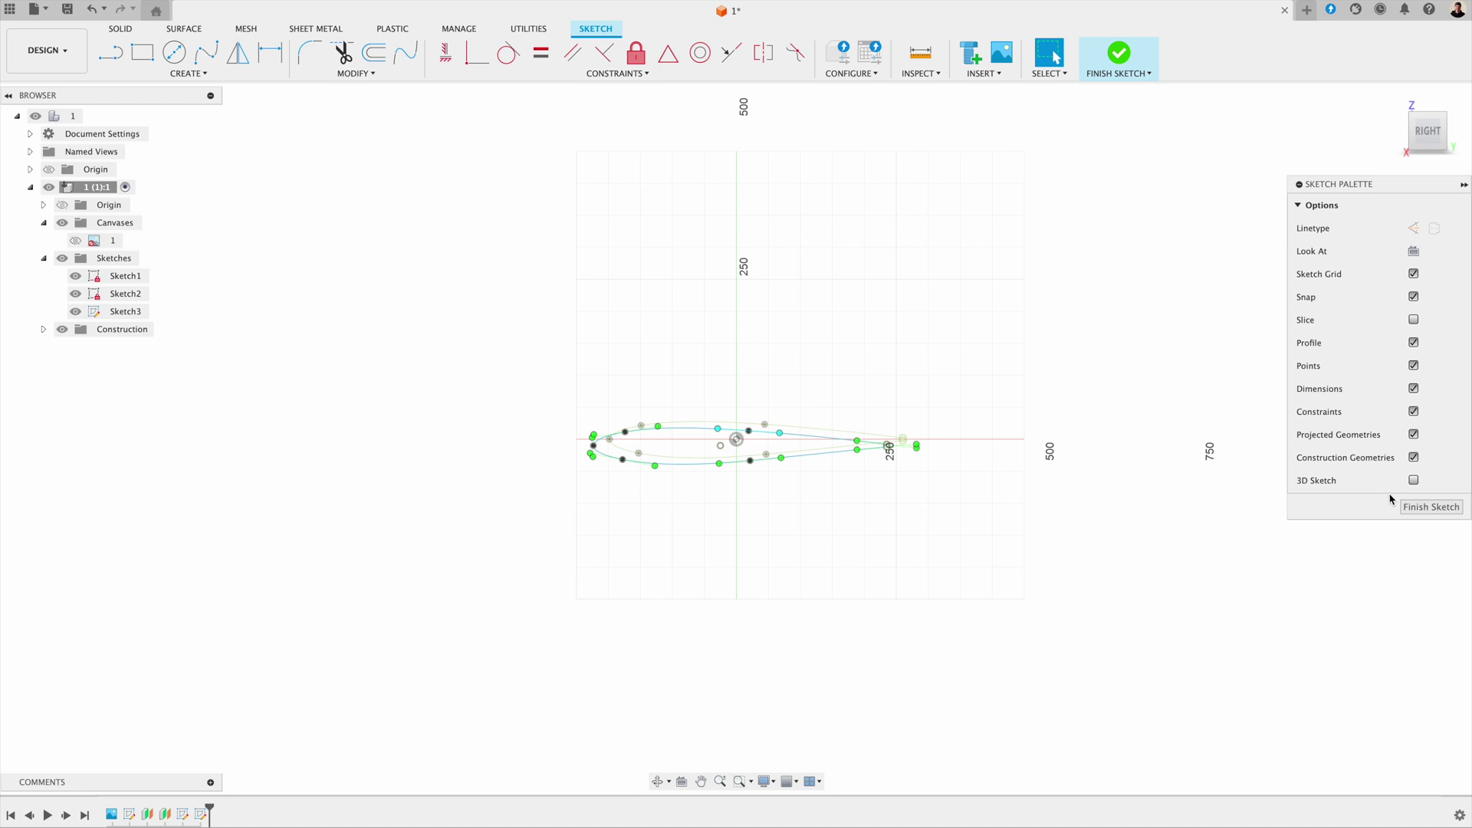
{"action": "left_click", "coordinate": [1415, 510]}
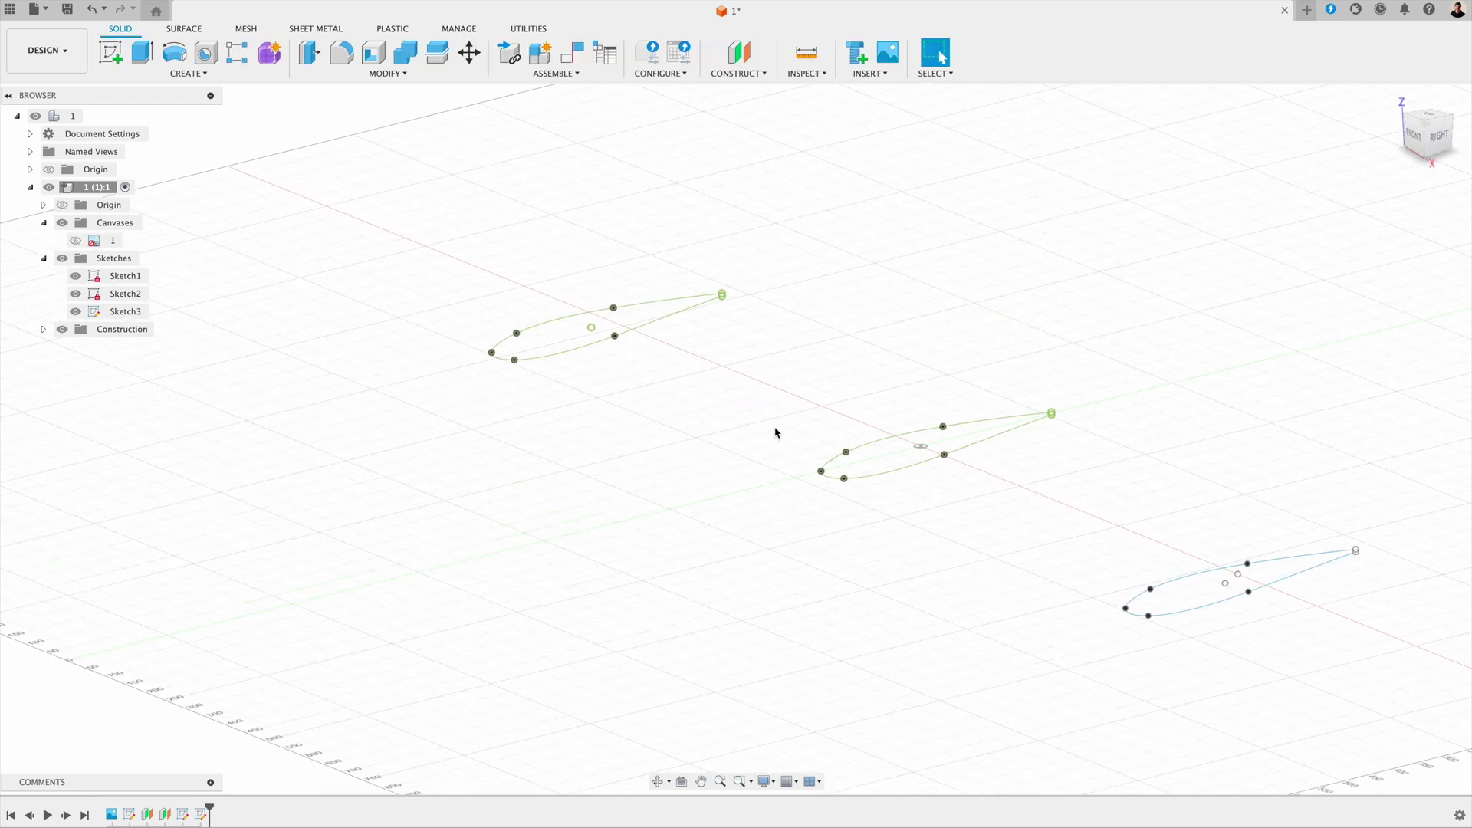
- Reopen the positive-side airfoil sketch, apply a Fix constraint to the entire profile, and finish the sketch
{"action": "right_click", "coordinate": [123, 311]}
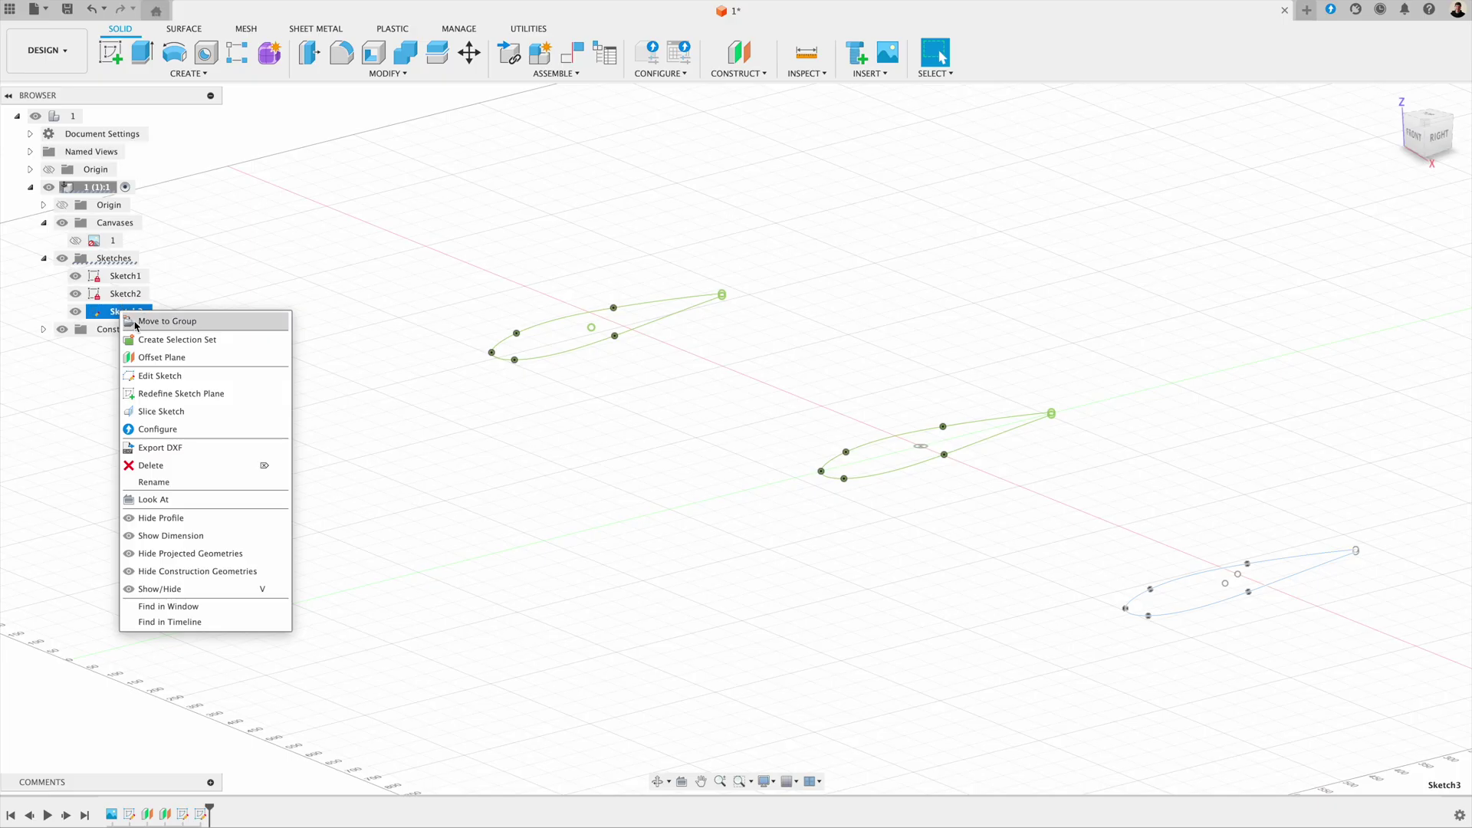
{"action": "left_click", "coordinate": [159, 375]}
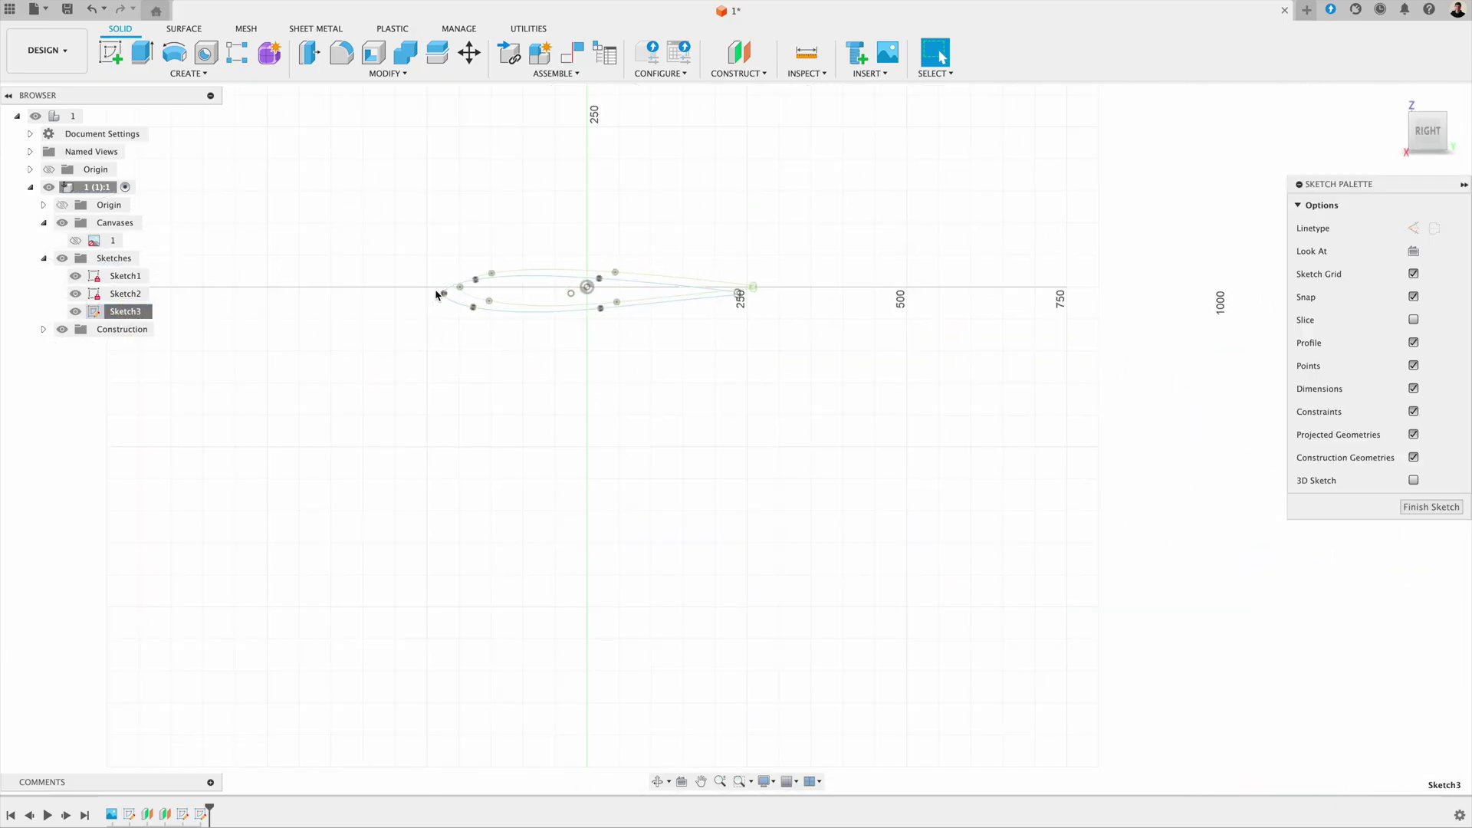
{"action": "mouse_move", "coordinate": [420, 219]}
{"action": "left_mouse_down"}
{"action": "mouse_move", "coordinate": [598, 309]}
{"action": "mouse_move", "coordinate": [782, 354]}
{"action": "left_mouse_up"}
{"action": "left_click", "coordinate": [637, 53]}
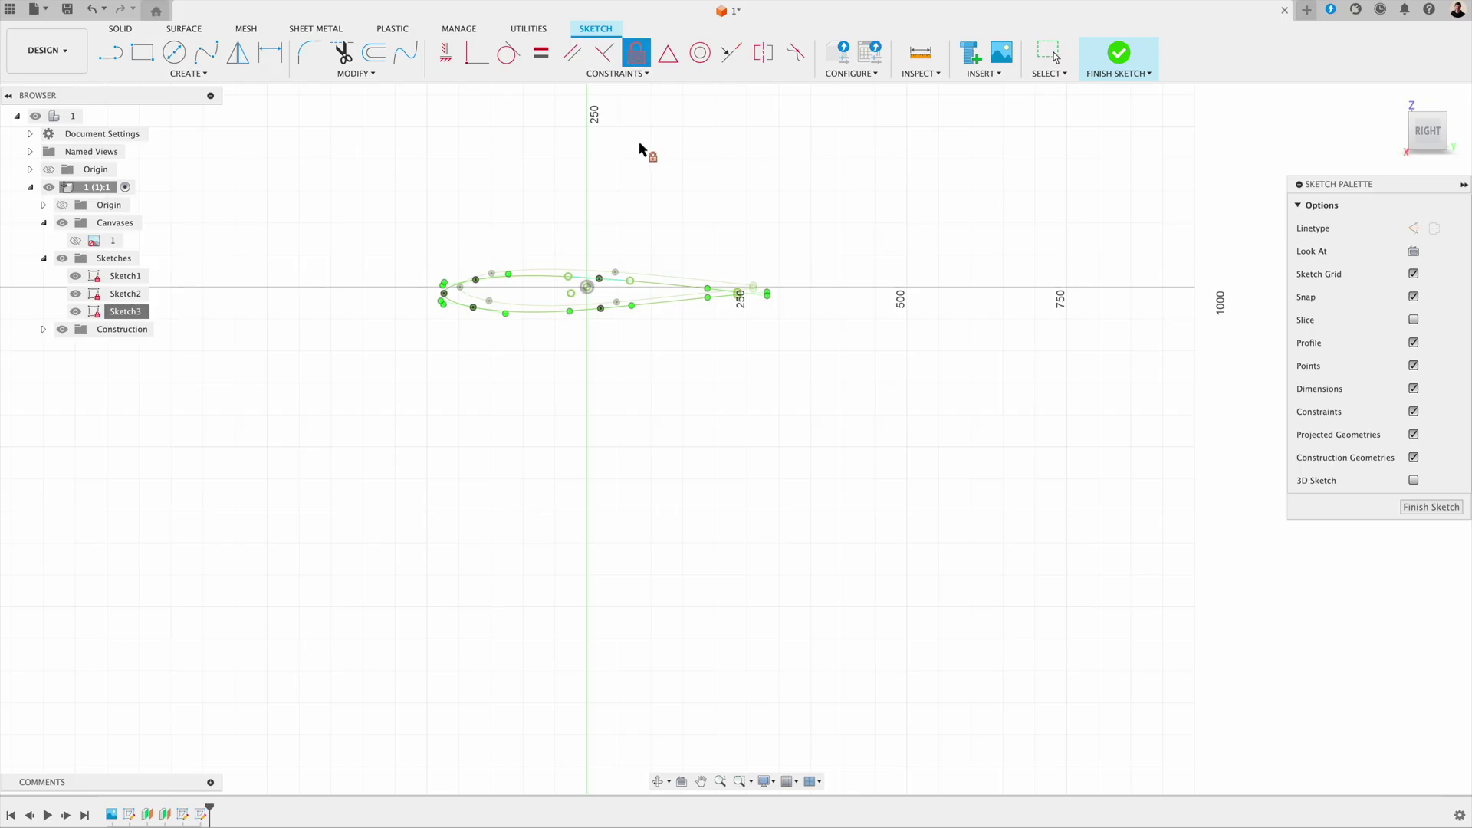
{"action": "key", "text": "Escape"}
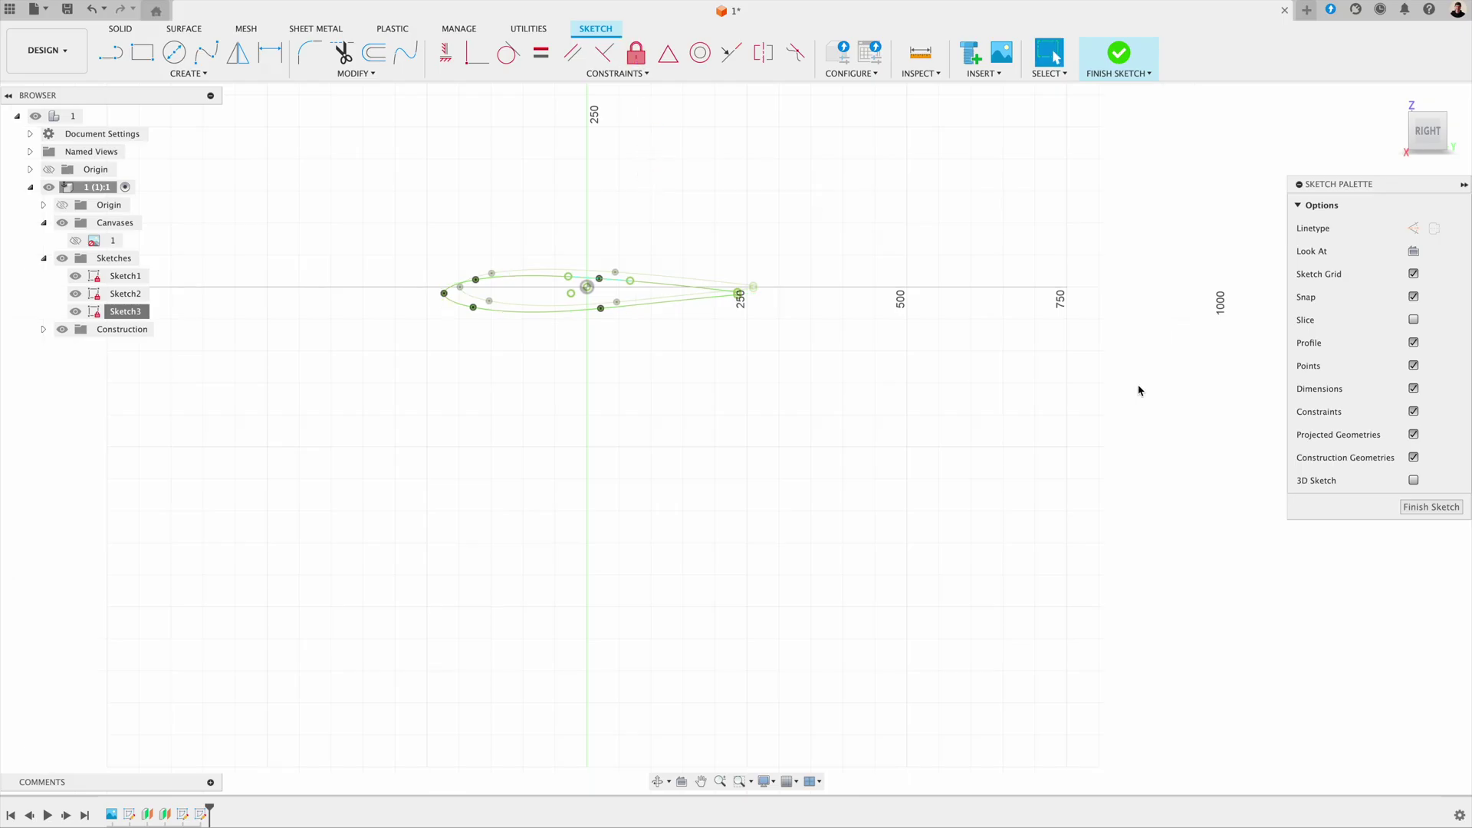
{"action": "left_click", "coordinate": [1431, 507]}
- Loft a new surface body through the negative-side, central and positive-side airfoil profiles
{"action": "scroll", "coordinate": [959, 358], "scroll_direction": "down", "scroll_amount": 8}
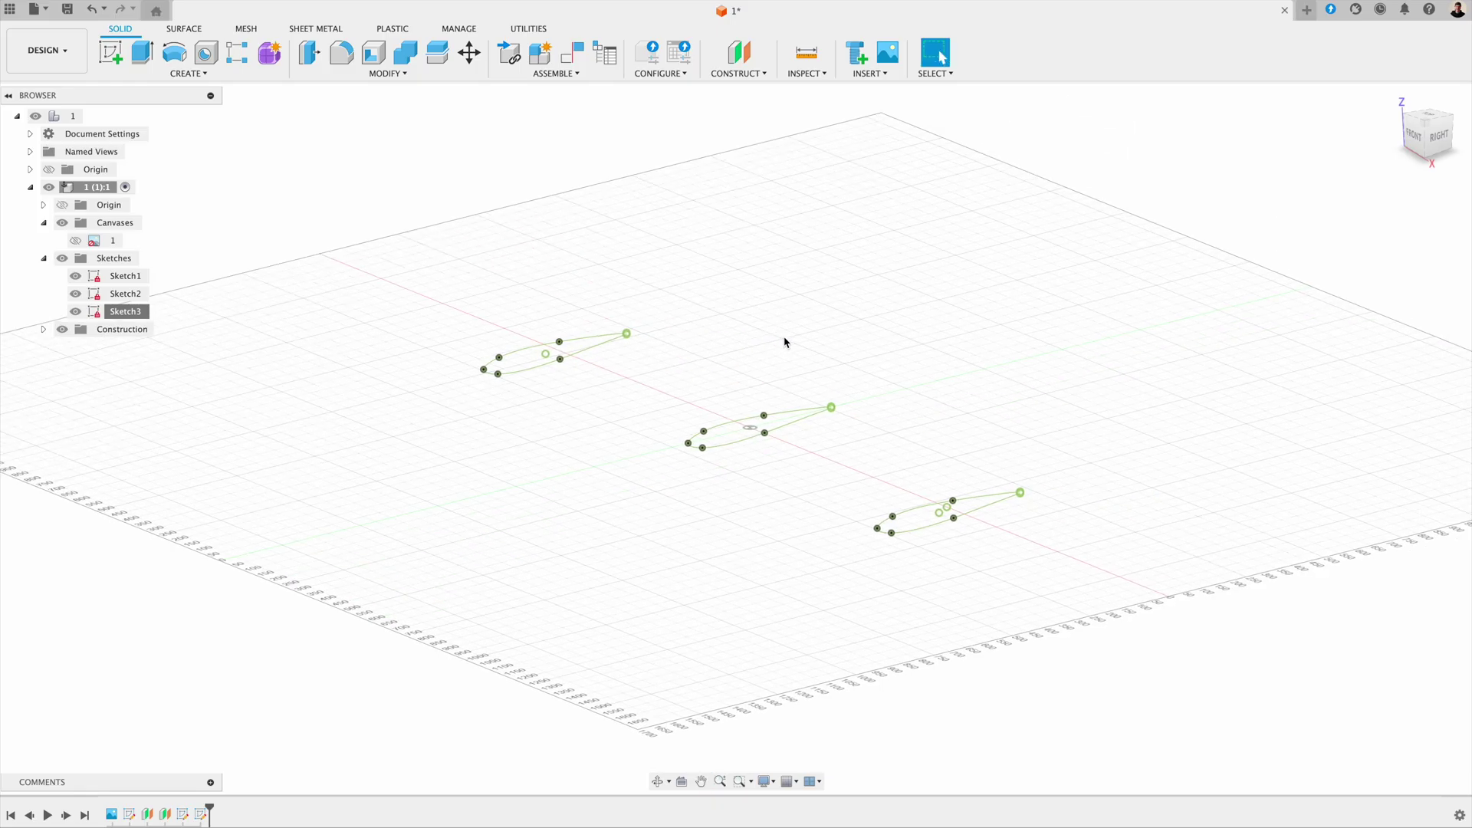
{"action": "middle_click_drag", "start_coordinate": [785, 342], "coordinate": [797, 350], "text": "shift"}
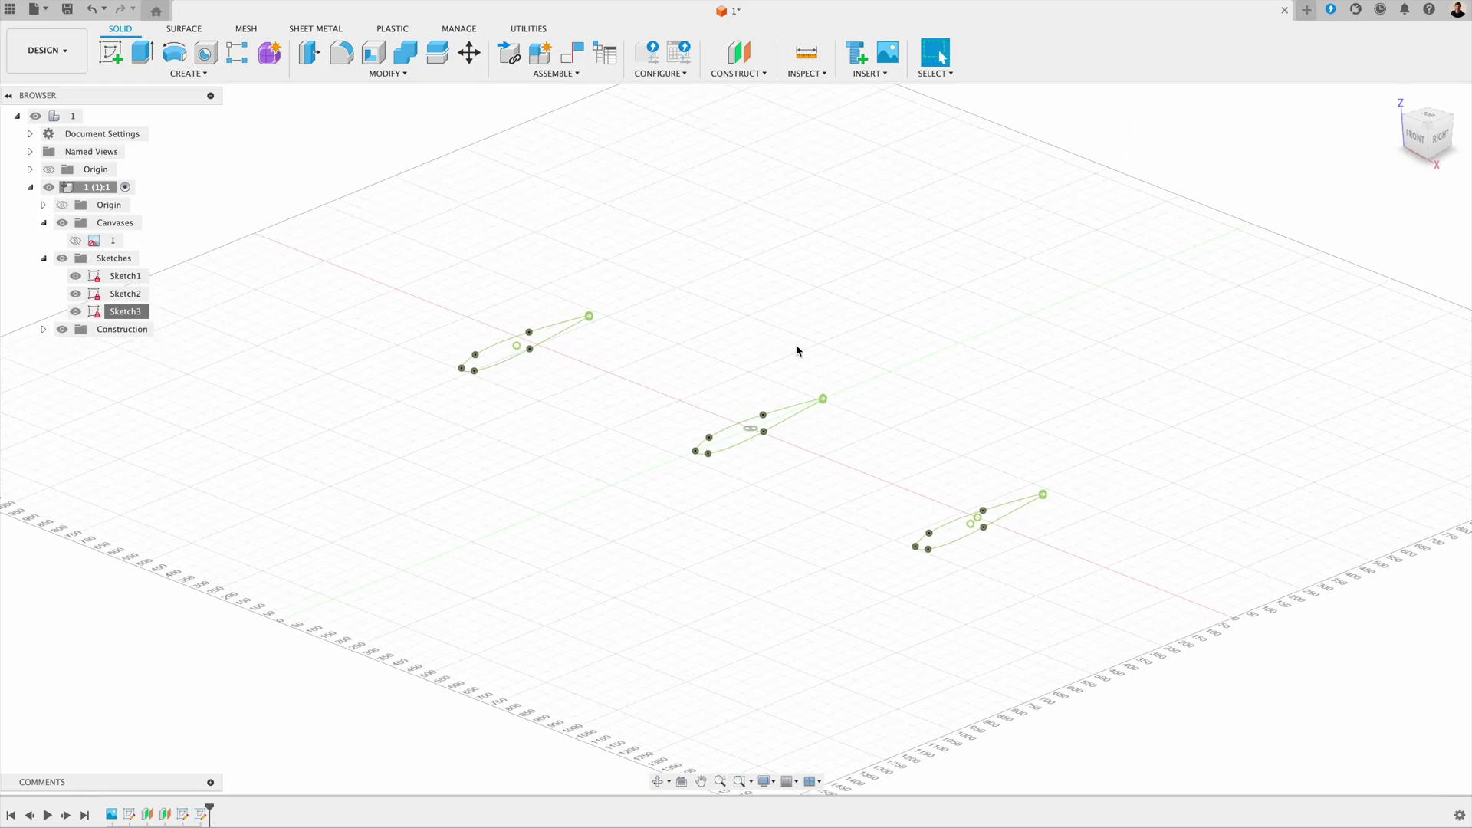
{"action": "left_click", "coordinate": [188, 30]}
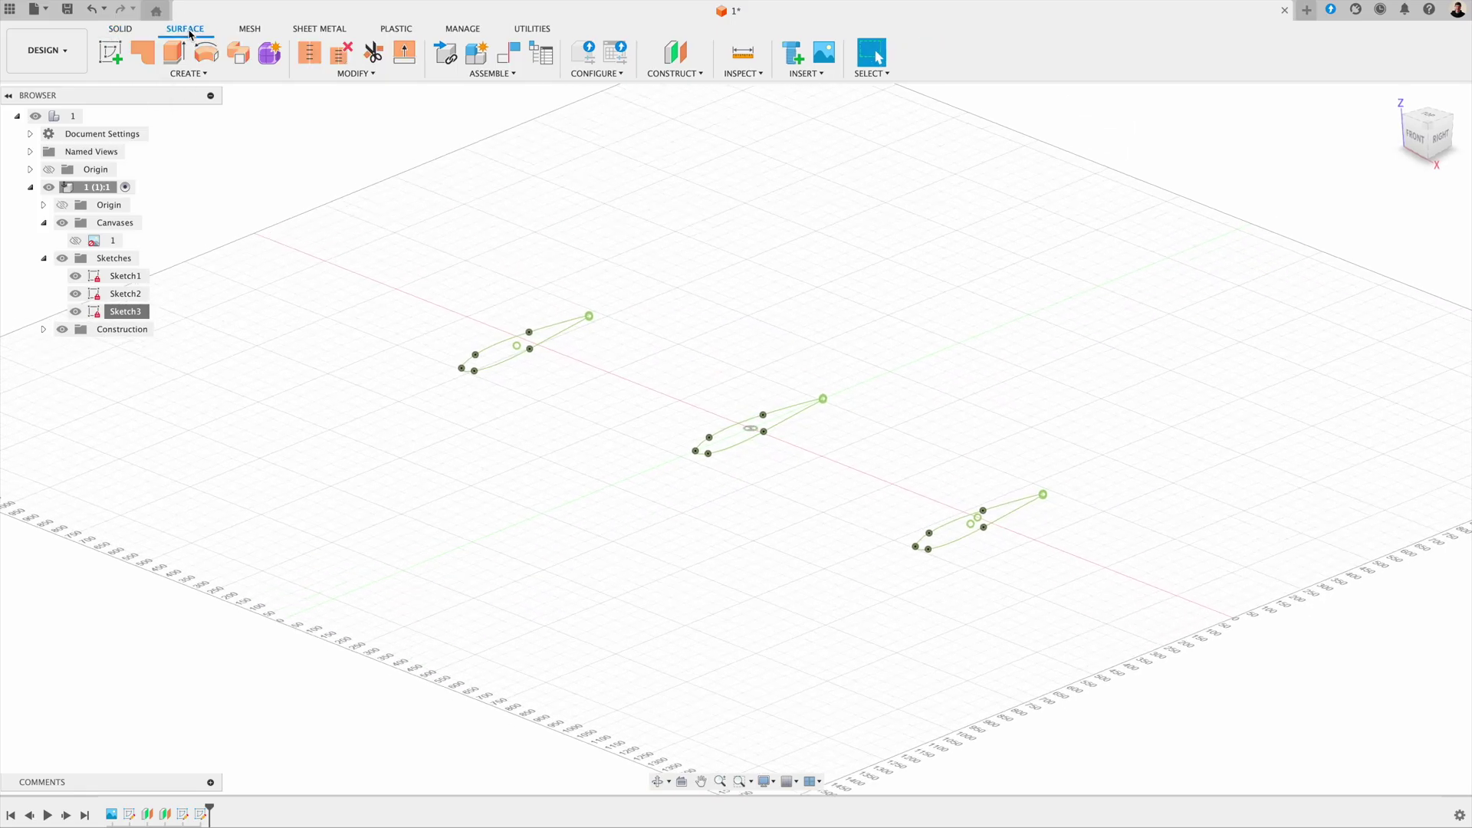
{"action": "left_click", "coordinate": [188, 73]}
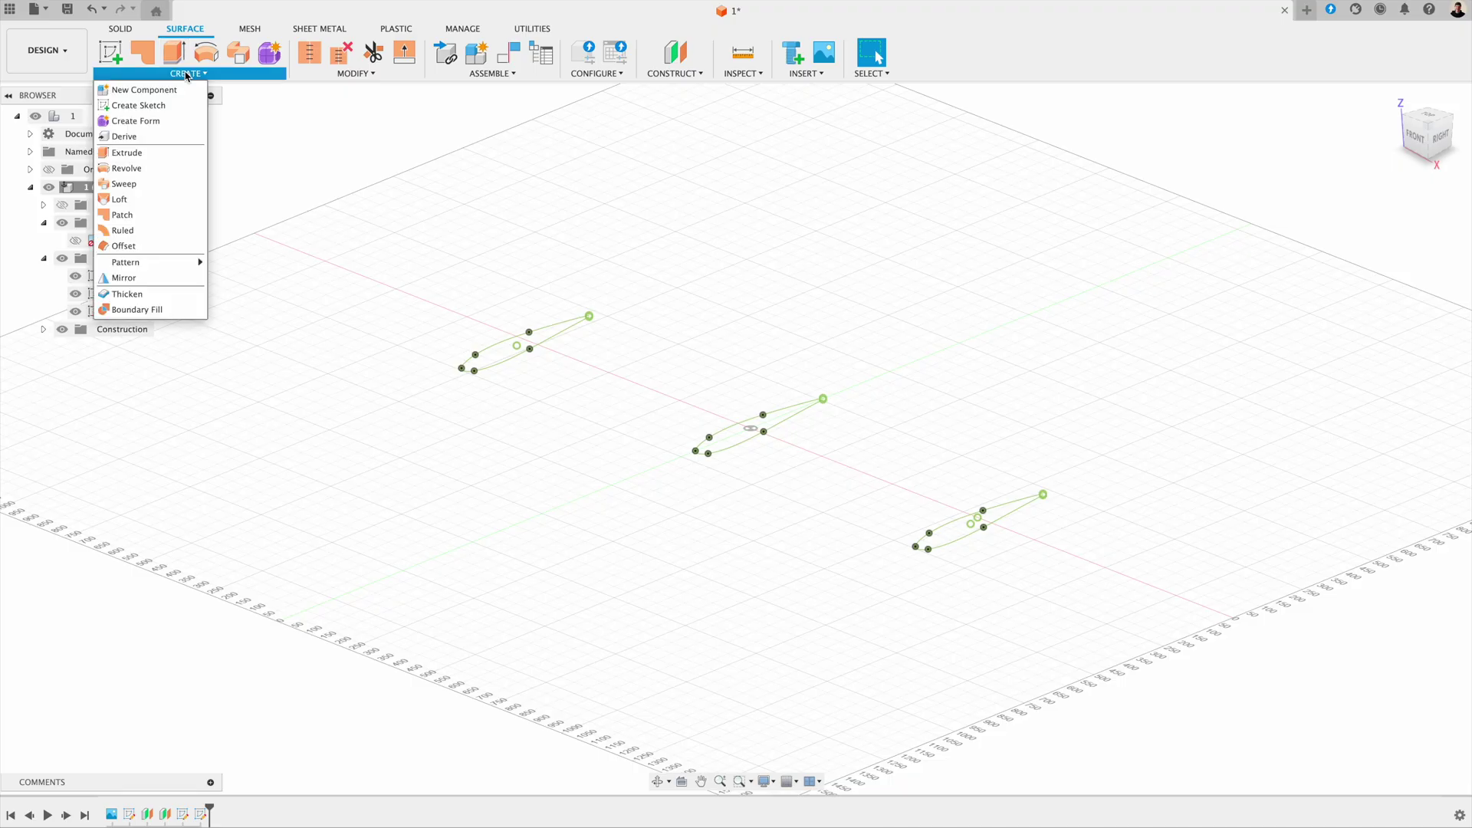
{"action": "left_click", "coordinate": [139, 203]}
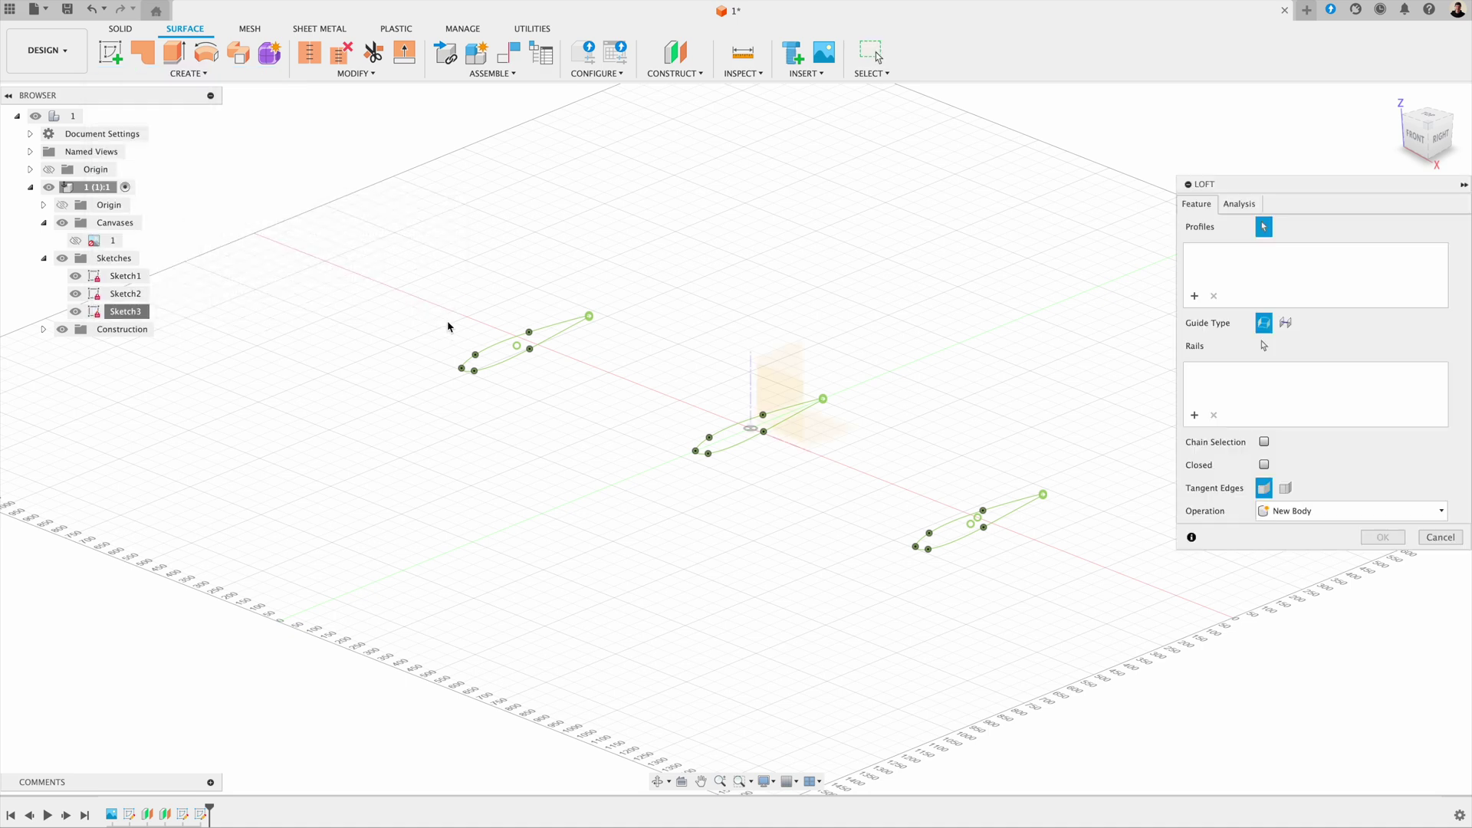
{"action": "left_click", "coordinate": [487, 354]}
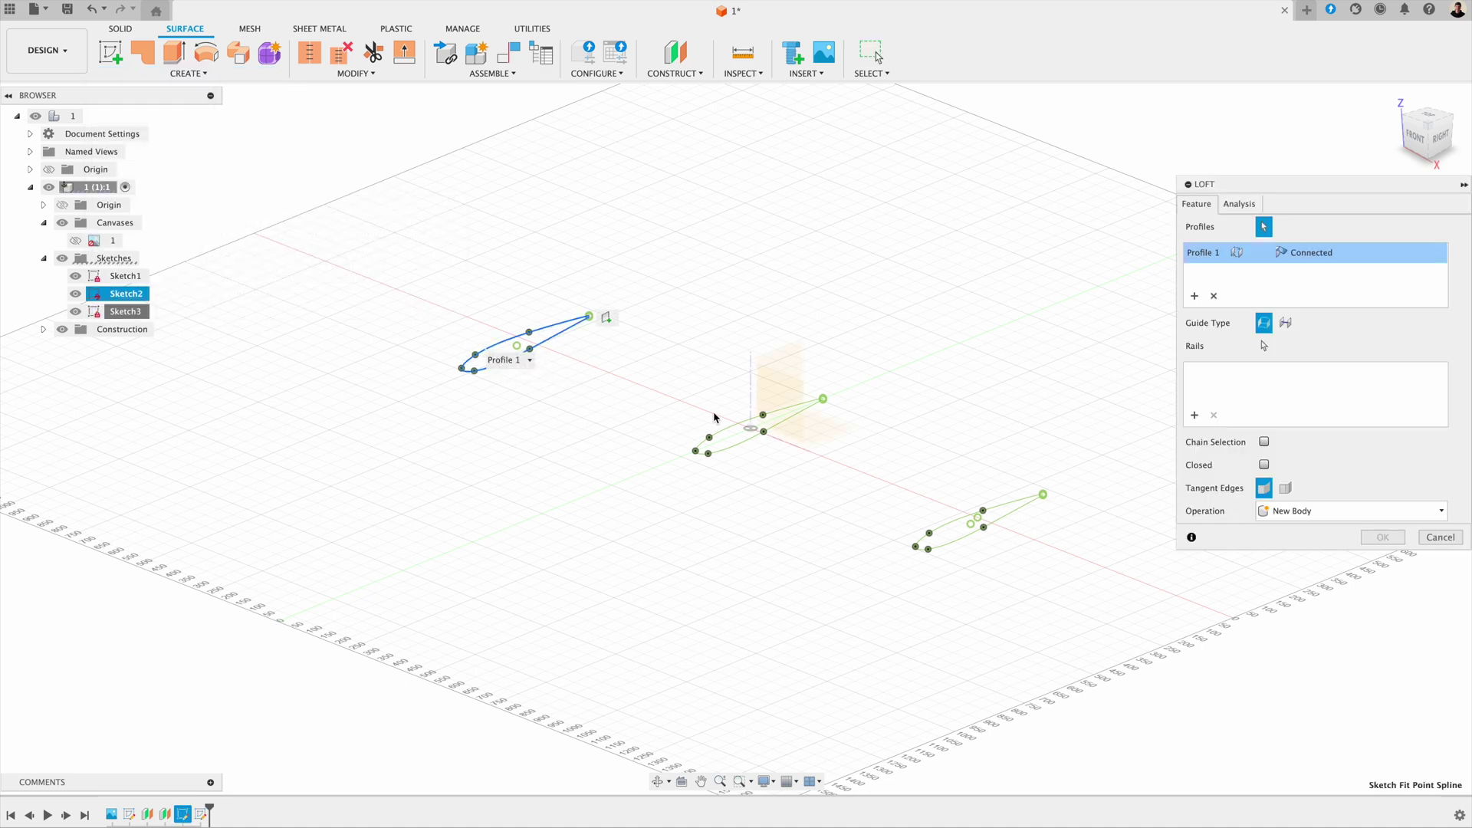
{"action": "left_click", "coordinate": [735, 428]}
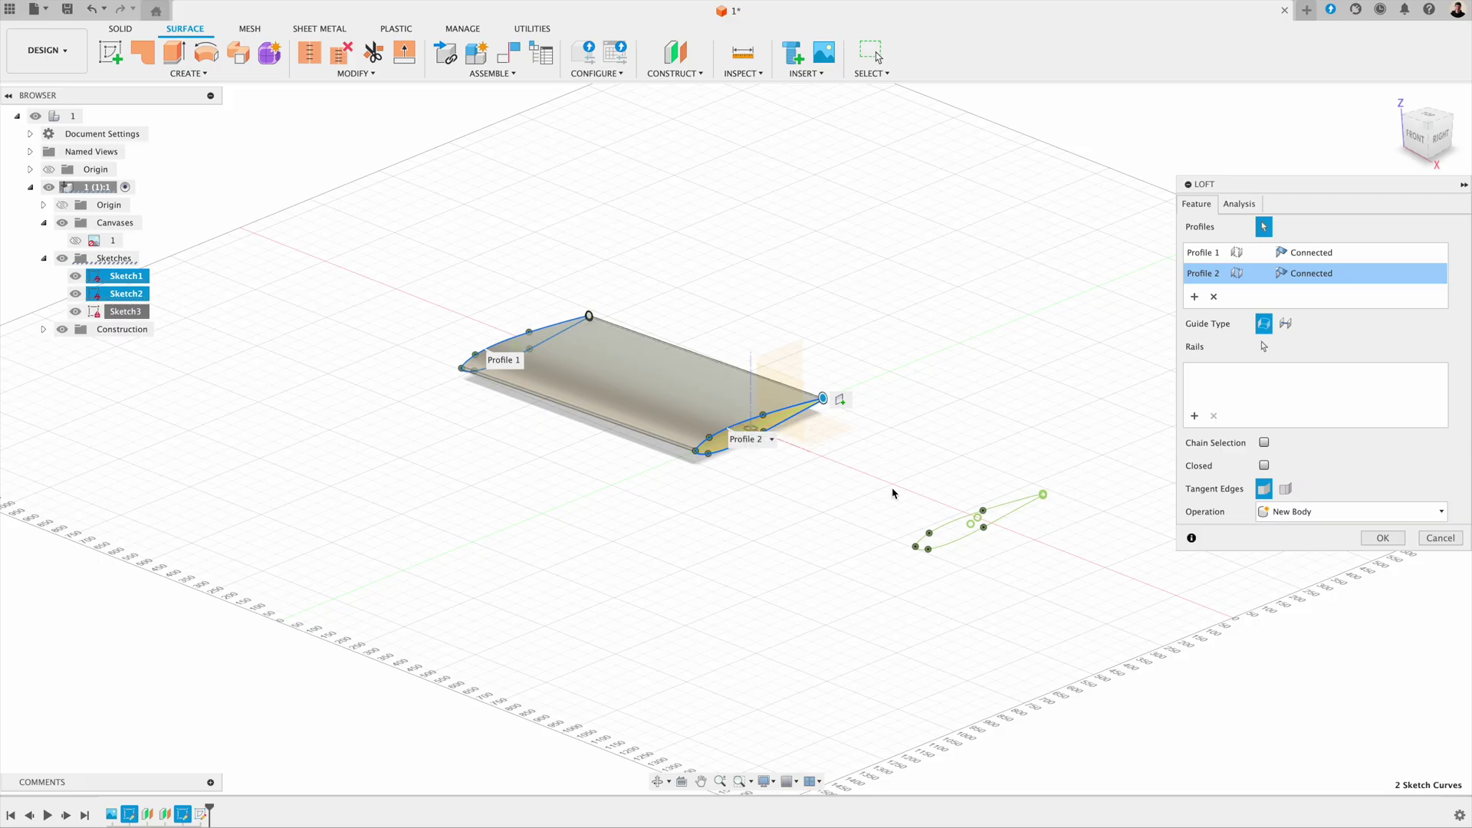
{"action": "left_click", "coordinate": [917, 524]}
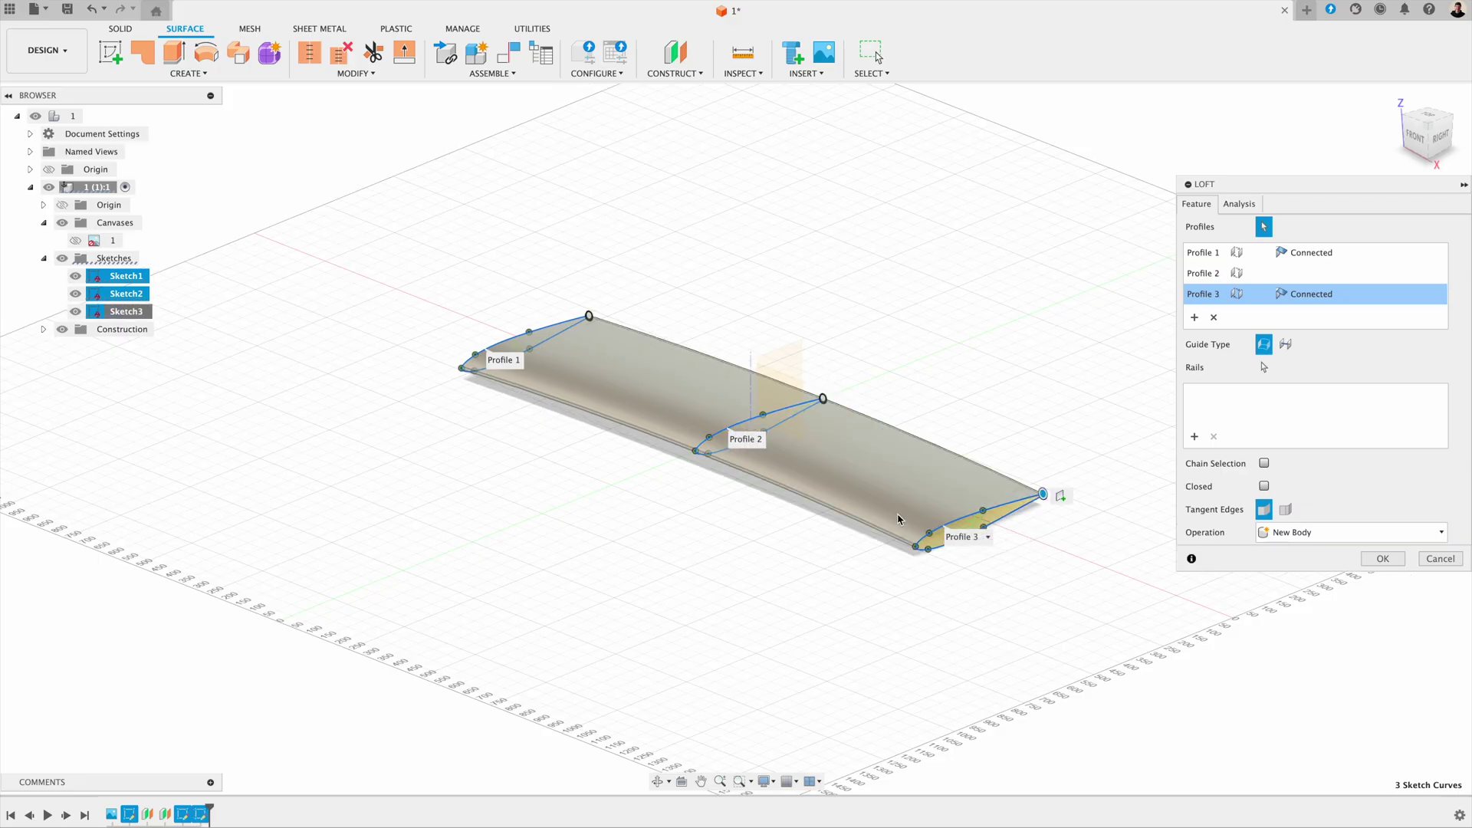
{"action": "middle_click_drag", "start_coordinate": [898, 519], "coordinate": [953, 461], "text": "shift"}
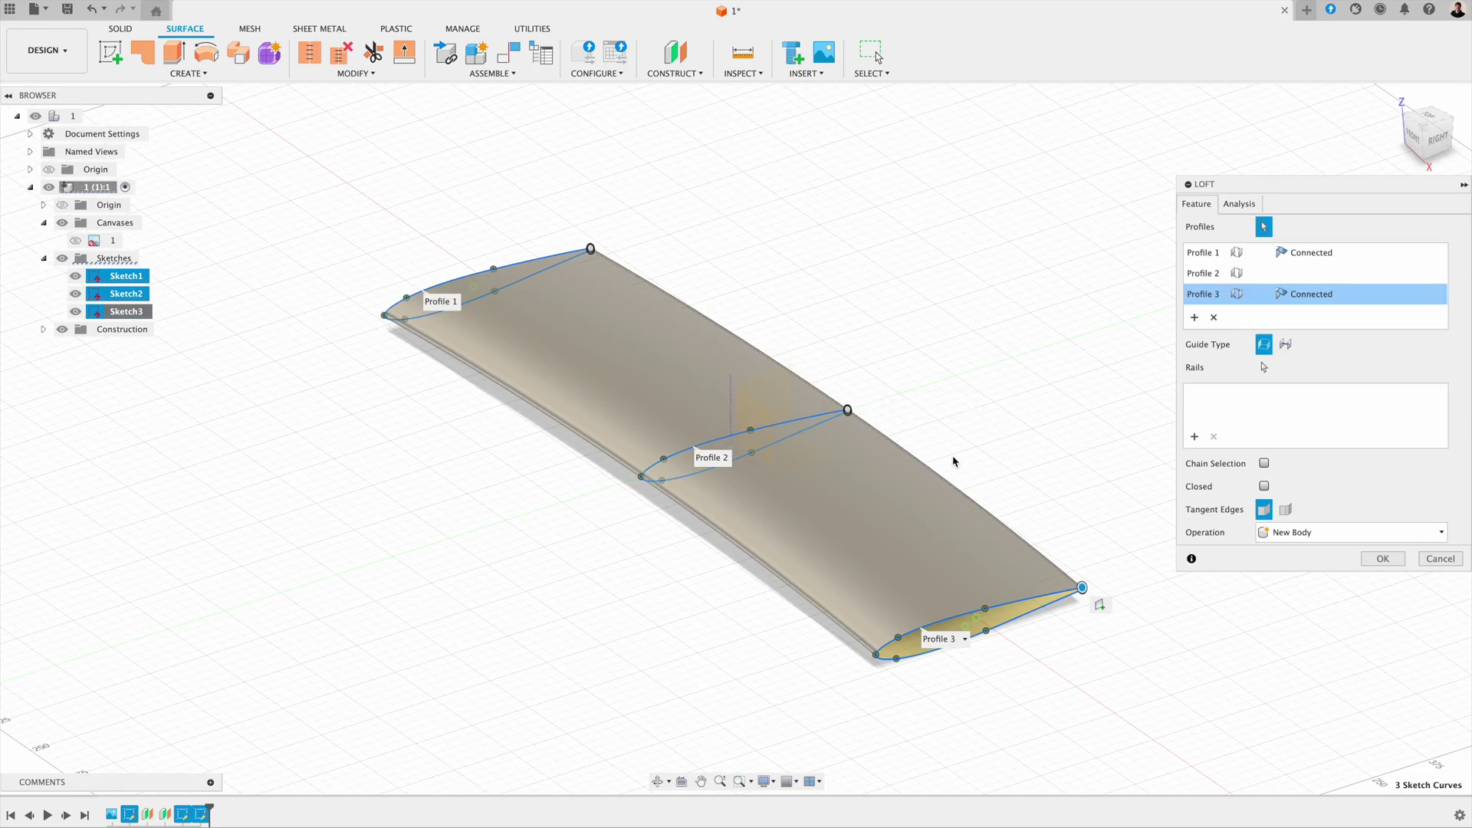
{"action": "left_click", "coordinate": [1383, 558]}
- Close the open trailing-edge gap by lofting a new surface body between the wing's upper and lower trailing edges
{"action": "mouse_move", "coordinate": [1373, 562]}
{"action": "middle_mouse_down", "text": "shift"}
{"action": "mouse_move", "coordinate": [828, 565]}
{"action": "mouse_move", "coordinate": [666, 512]}
{"action": "middle_mouse_up", "text": "shift"}
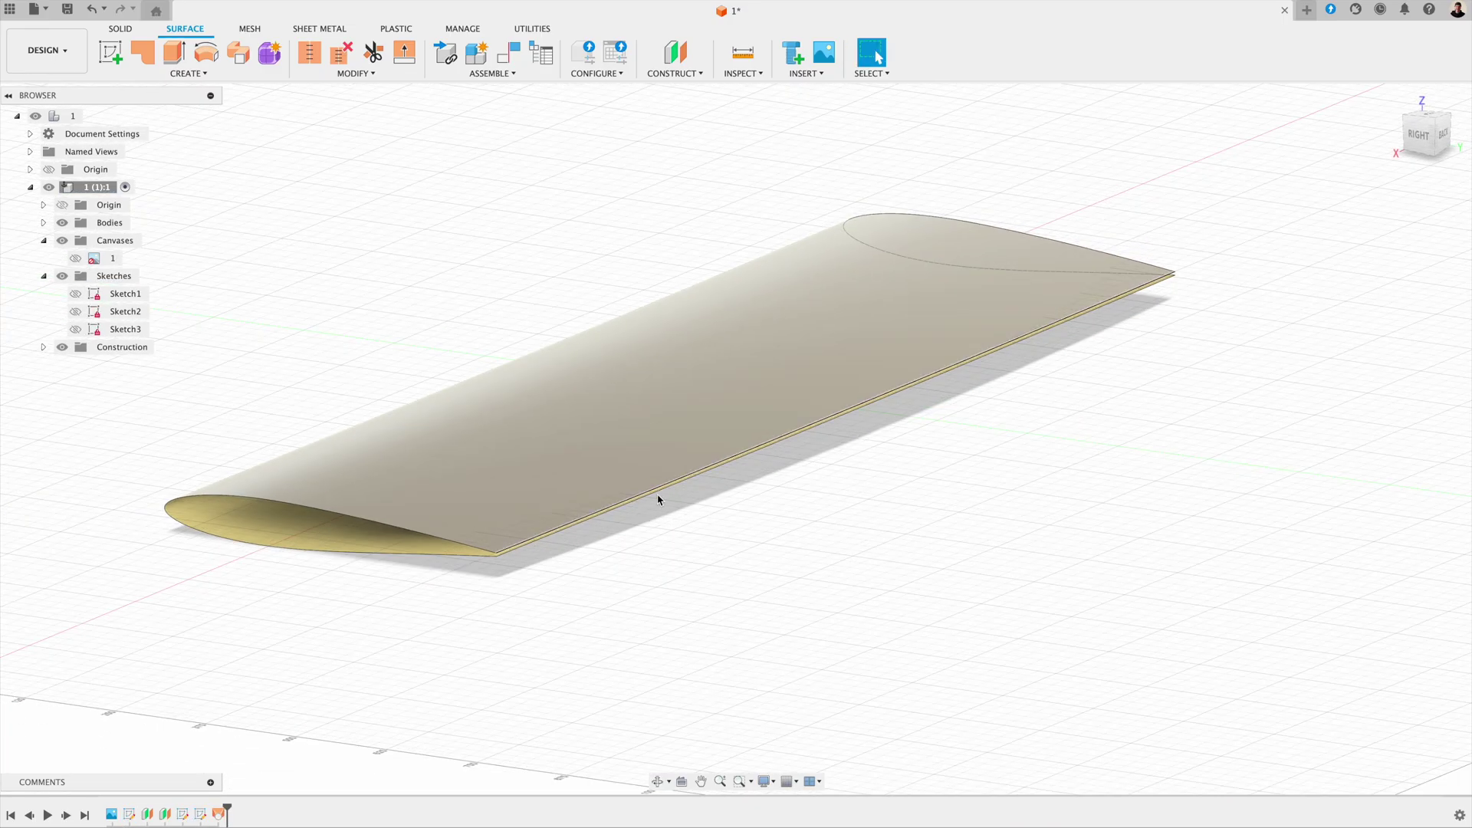
{"action": "scroll", "coordinate": [624, 504], "scroll_direction": "up", "scroll_amount": 5}
{"action": "mouse_move", "coordinate": [609, 504]}
{"action": "middle_mouse_down", "text": "shift"}
{"action": "mouse_move", "coordinate": [614, 488]}
{"action": "mouse_move", "coordinate": [601, 502]}
{"action": "middle_mouse_up", "text": "shift"}
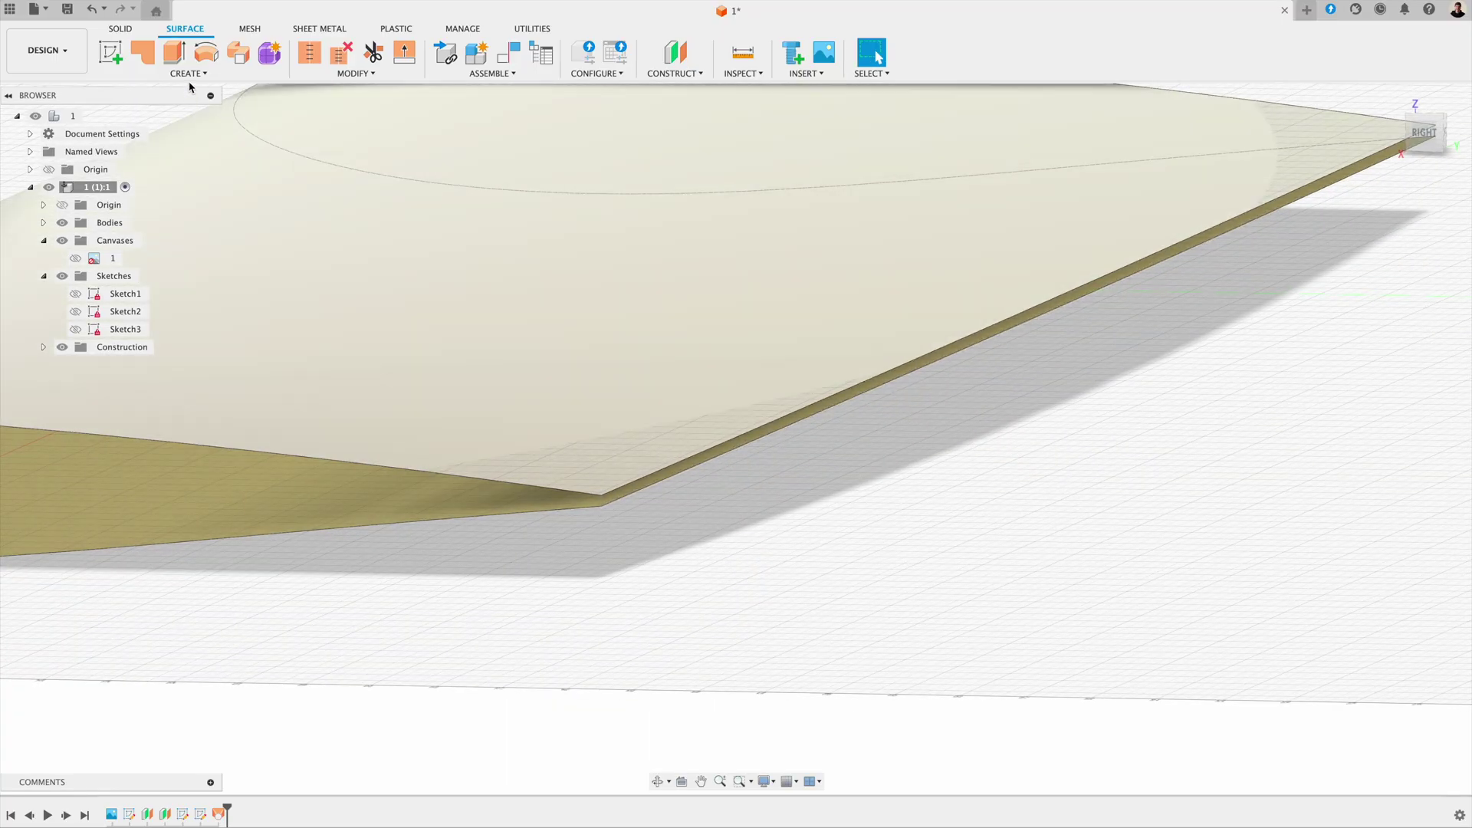
{"action": "left_click", "coordinate": [189, 76]}
{"action": "left_click", "coordinate": [134, 196]}
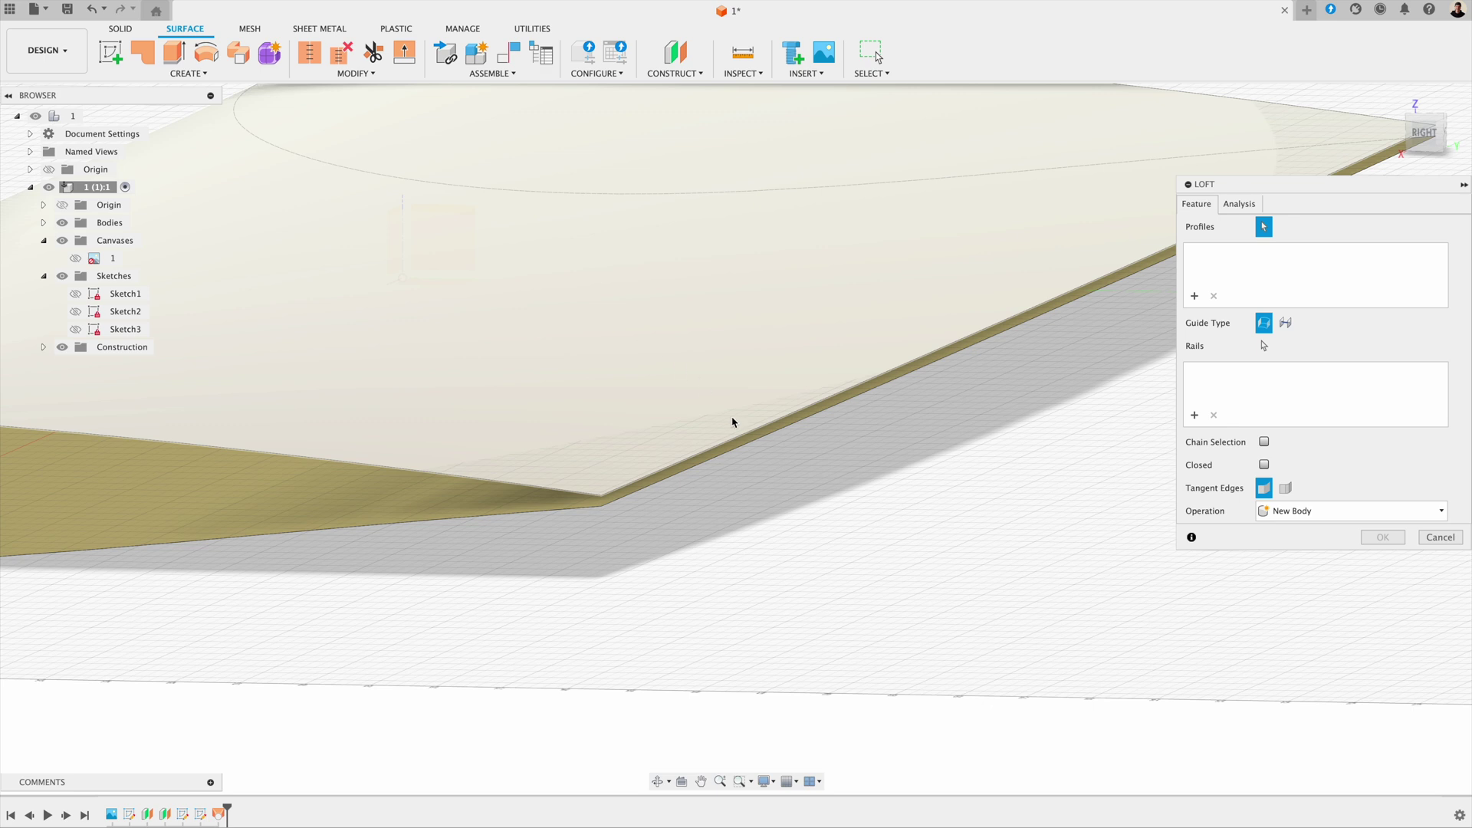
{"action": "left_click", "coordinate": [748, 436]}
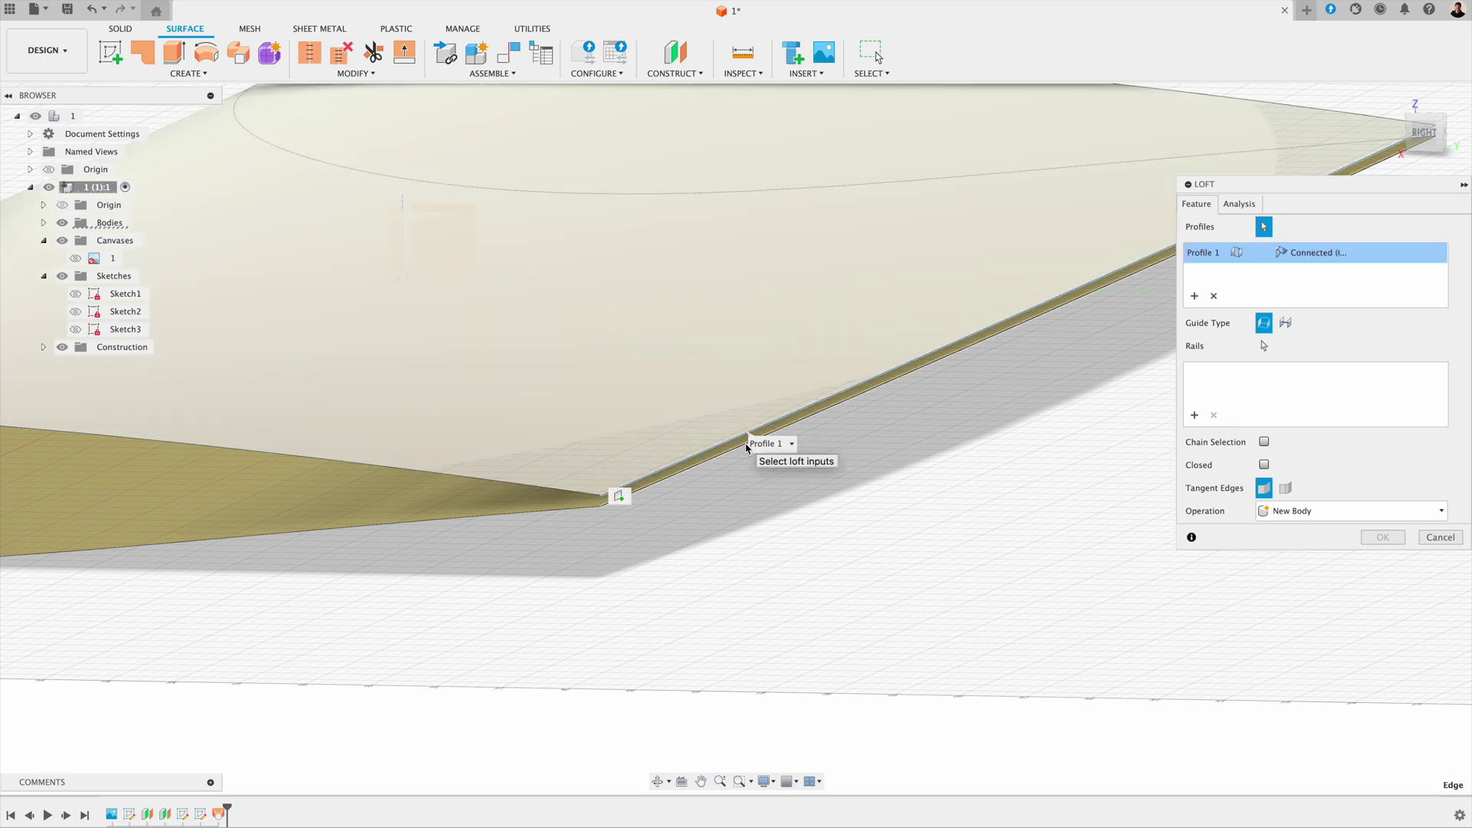
{"action": "left_click", "coordinate": [748, 448]}
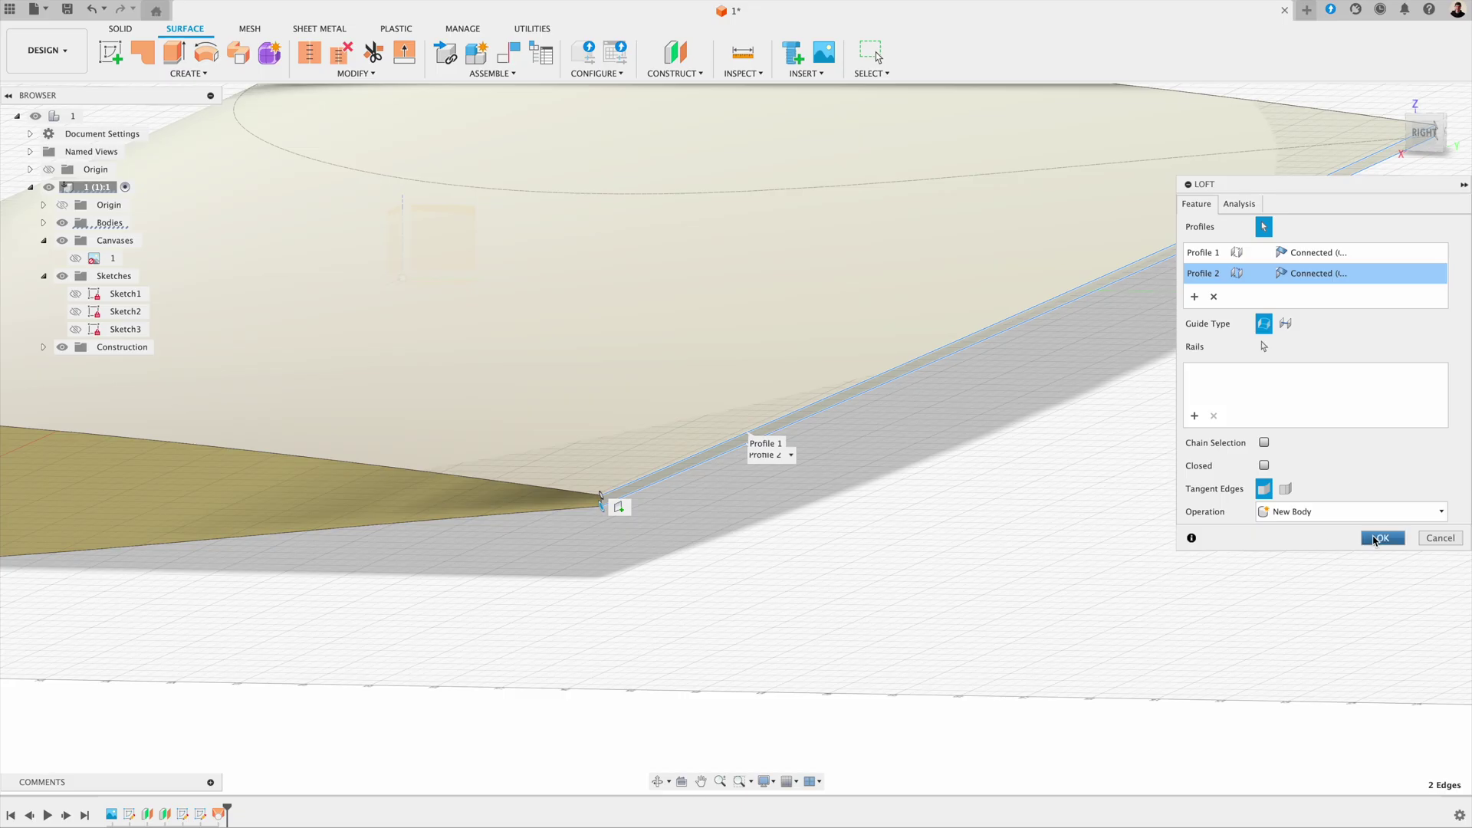
{"action": "left_click", "coordinate": [1382, 538]}
- Stitch the wing skin and the trailing-edge strip into one new surface body with 0.10 mm tolerance
{"action": "scroll", "coordinate": [999, 462], "scroll_direction": "down", "scroll_amount": 2}
{"action": "scroll", "coordinate": [999, 461], "scroll_direction": "down", "scroll_amount": 2}
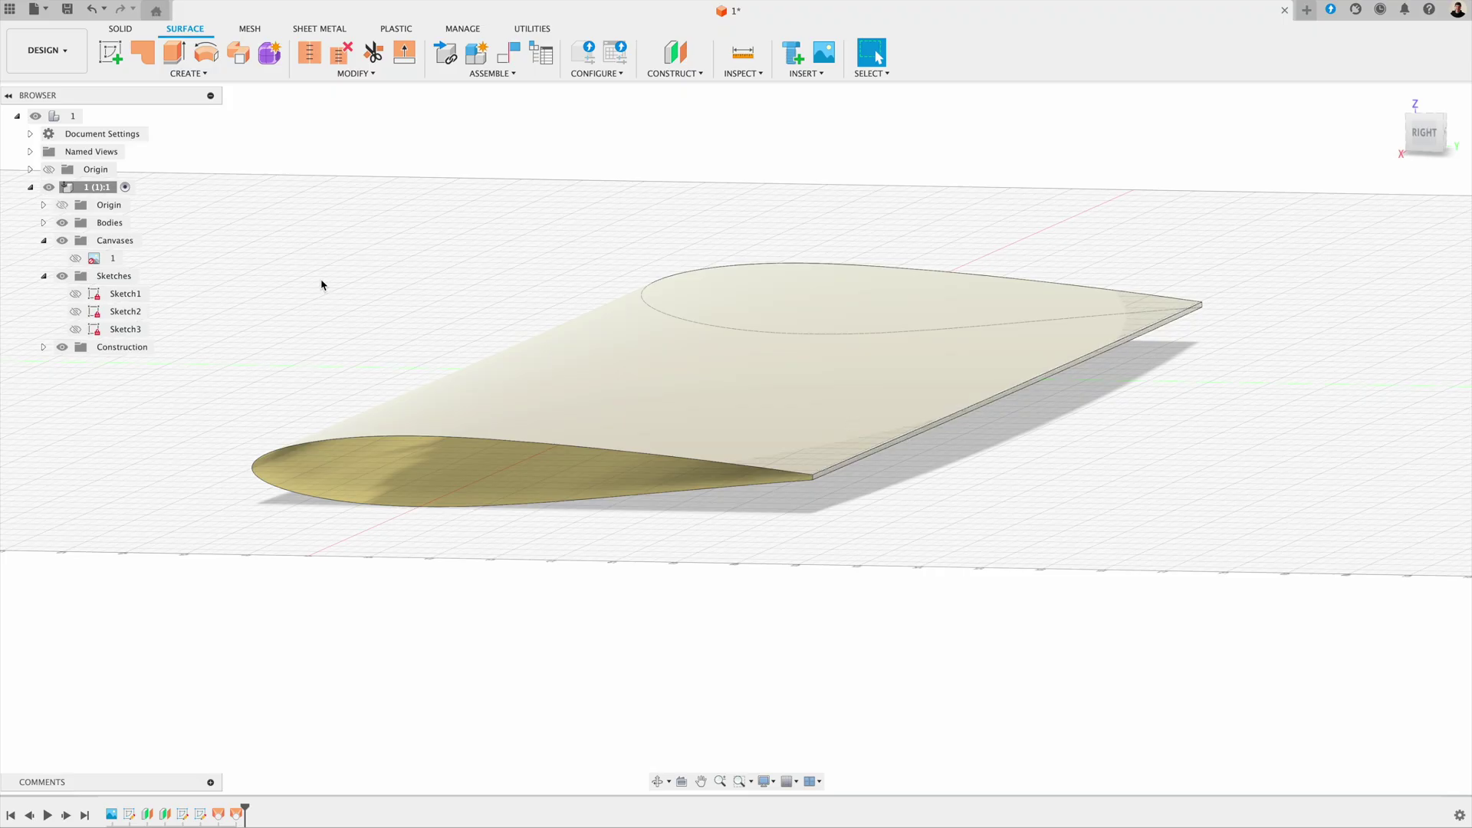
{"action": "left_click", "coordinate": [44, 222]}
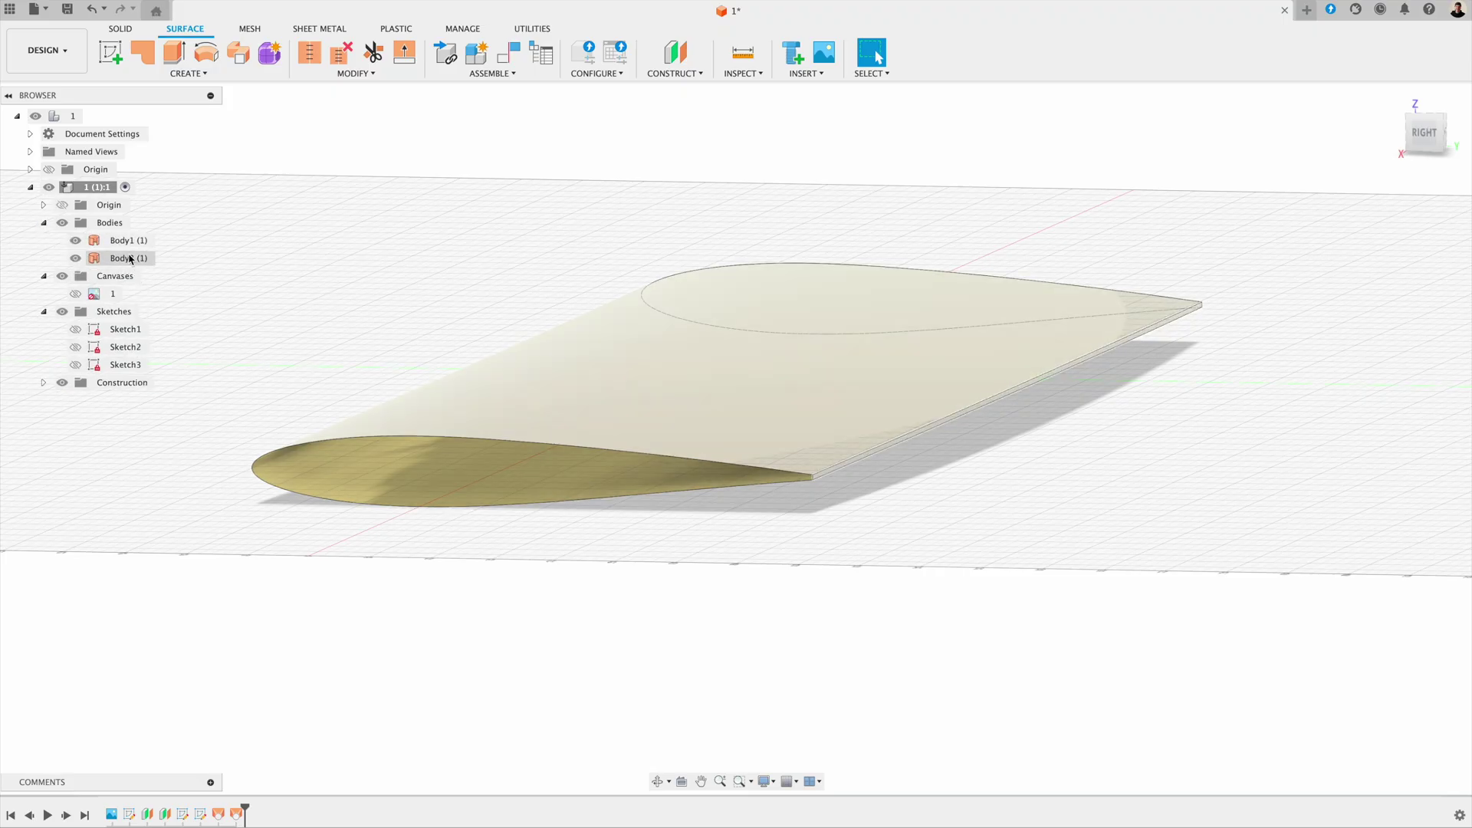
{"action": "scroll", "coordinate": [1009, 407], "scroll_direction": "down", "scroll_amount": 3}
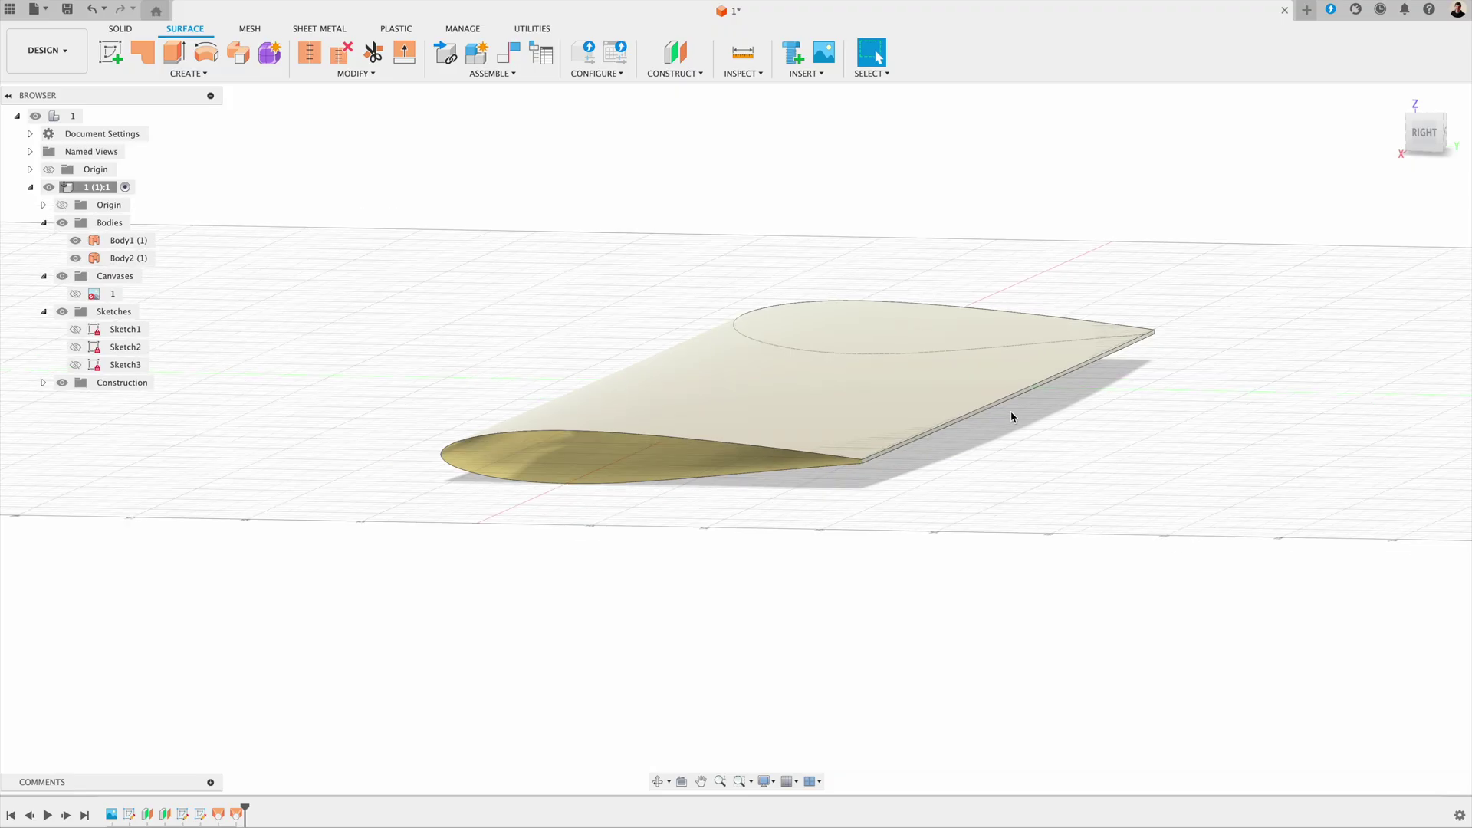
{"action": "left_click_drag", "start_coordinate": [343, 159], "coordinate": [1180, 536]}
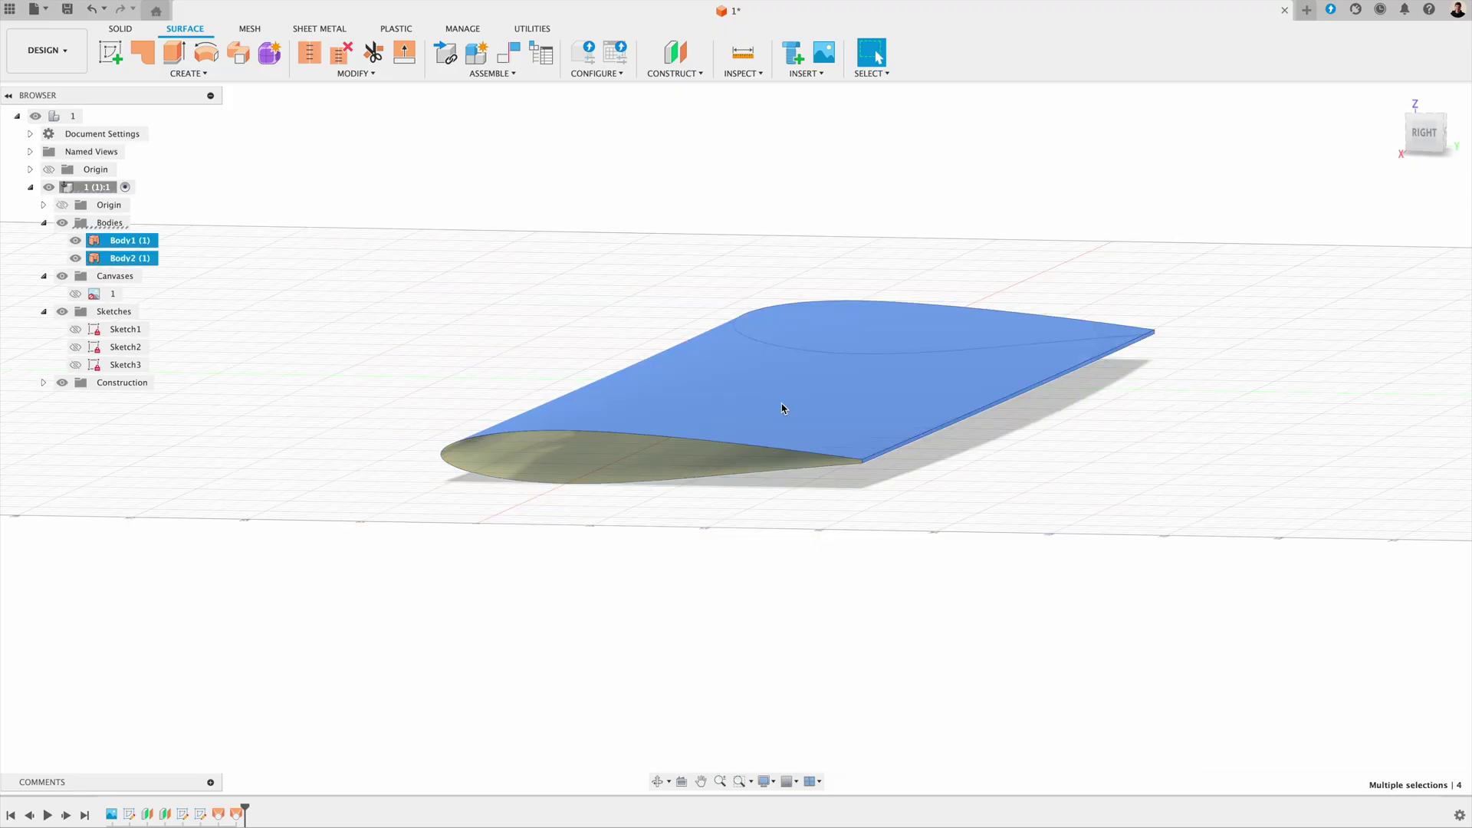
{"action": "left_click", "coordinate": [313, 56]}
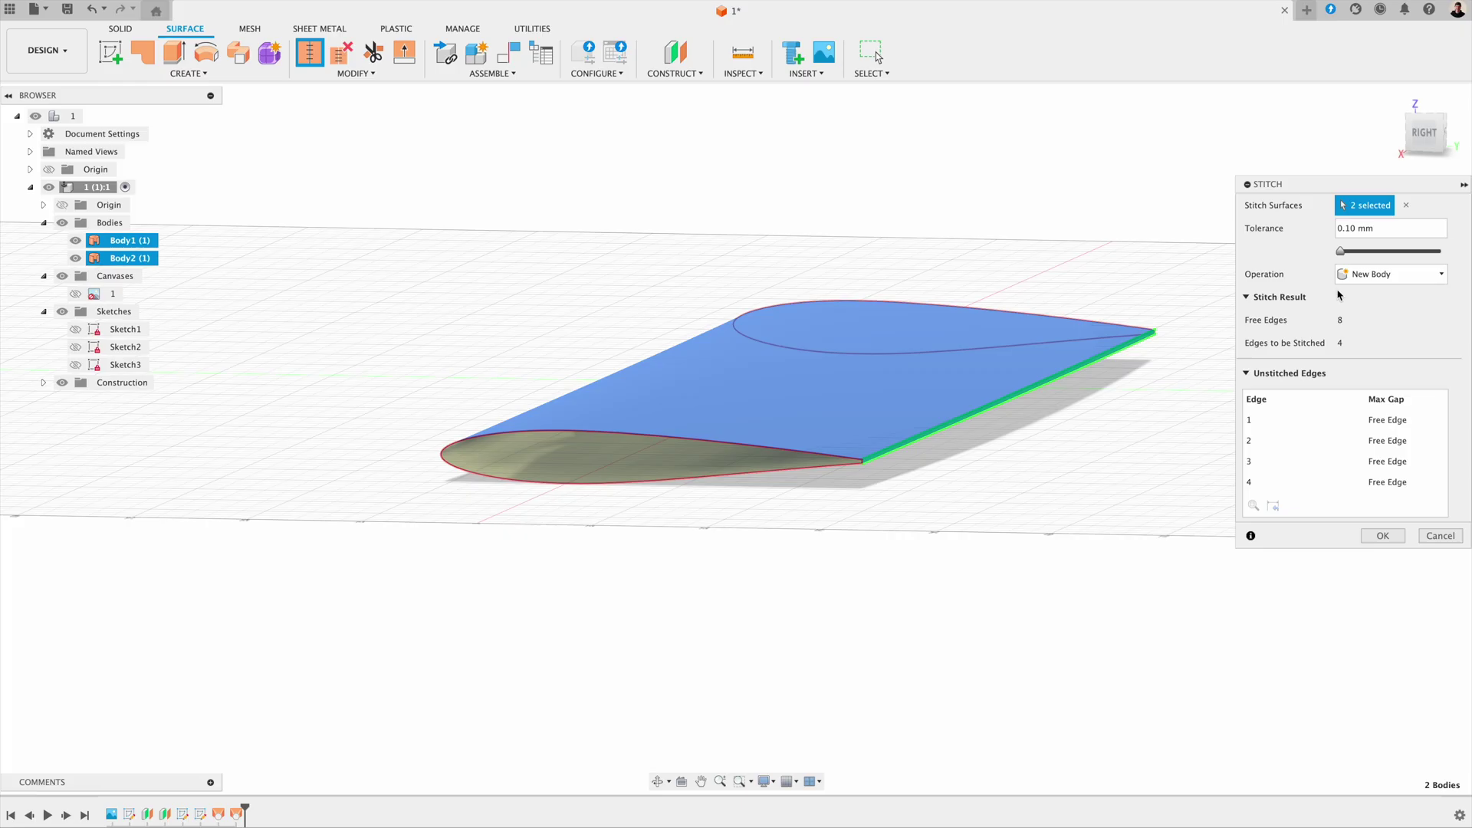
{"action": "left_click", "coordinate": [1382, 536]}
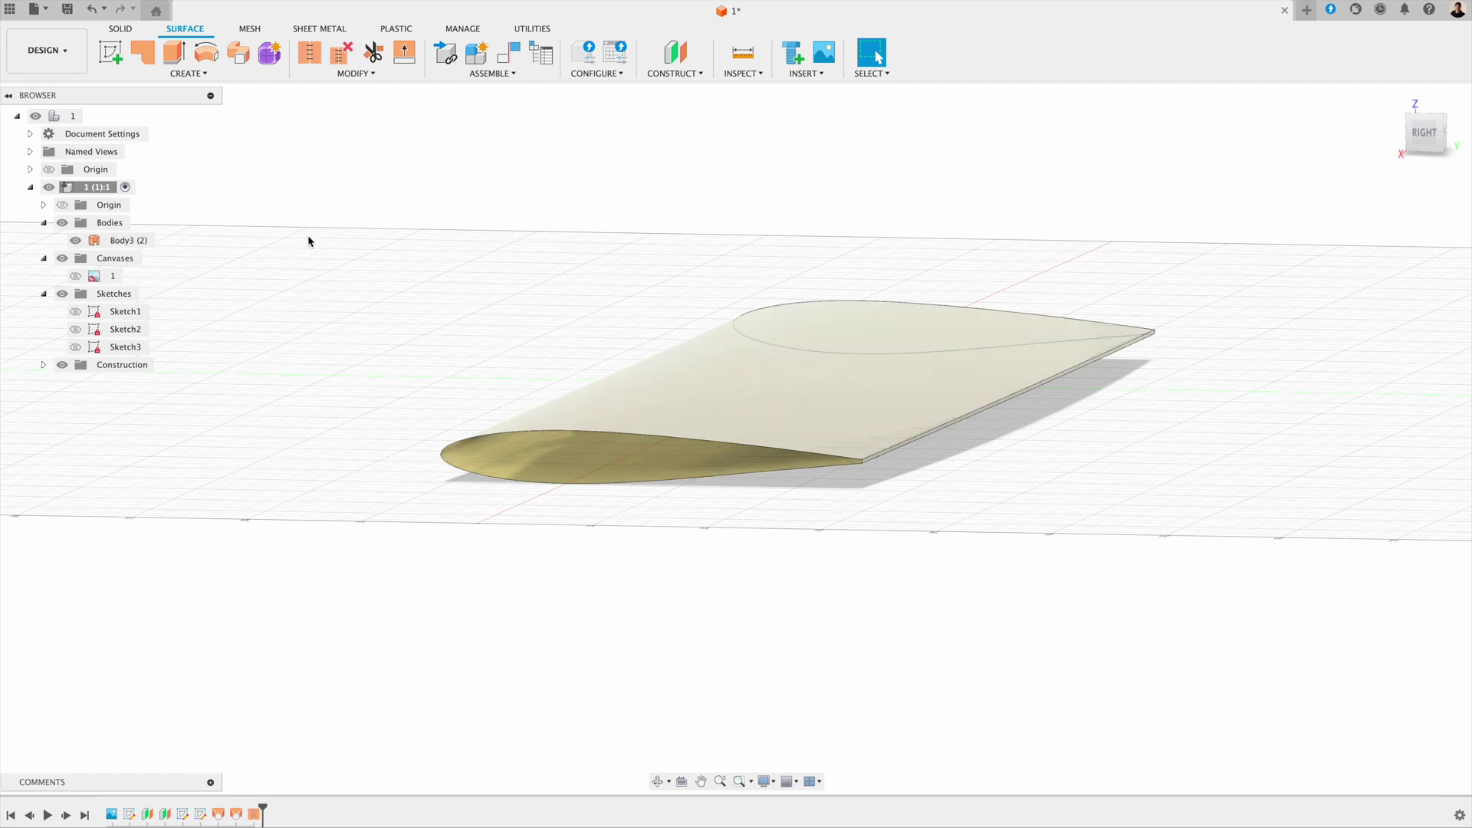
- Patch the open airfoil end on the wing's positive side as a new surface body with connected edges
{"action": "left_click", "coordinate": [198, 76]}
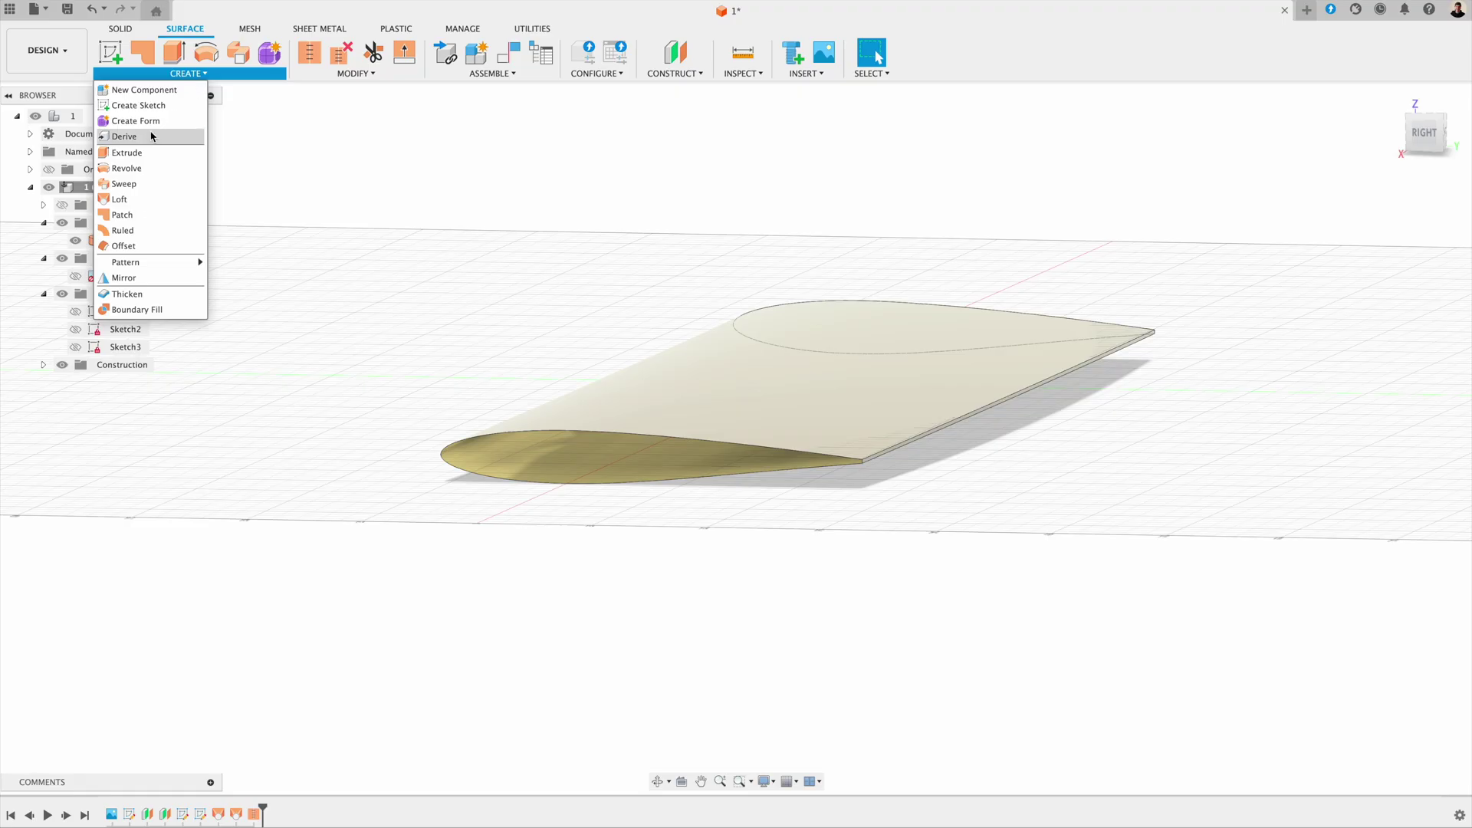
{"action": "left_click", "coordinate": [142, 217]}
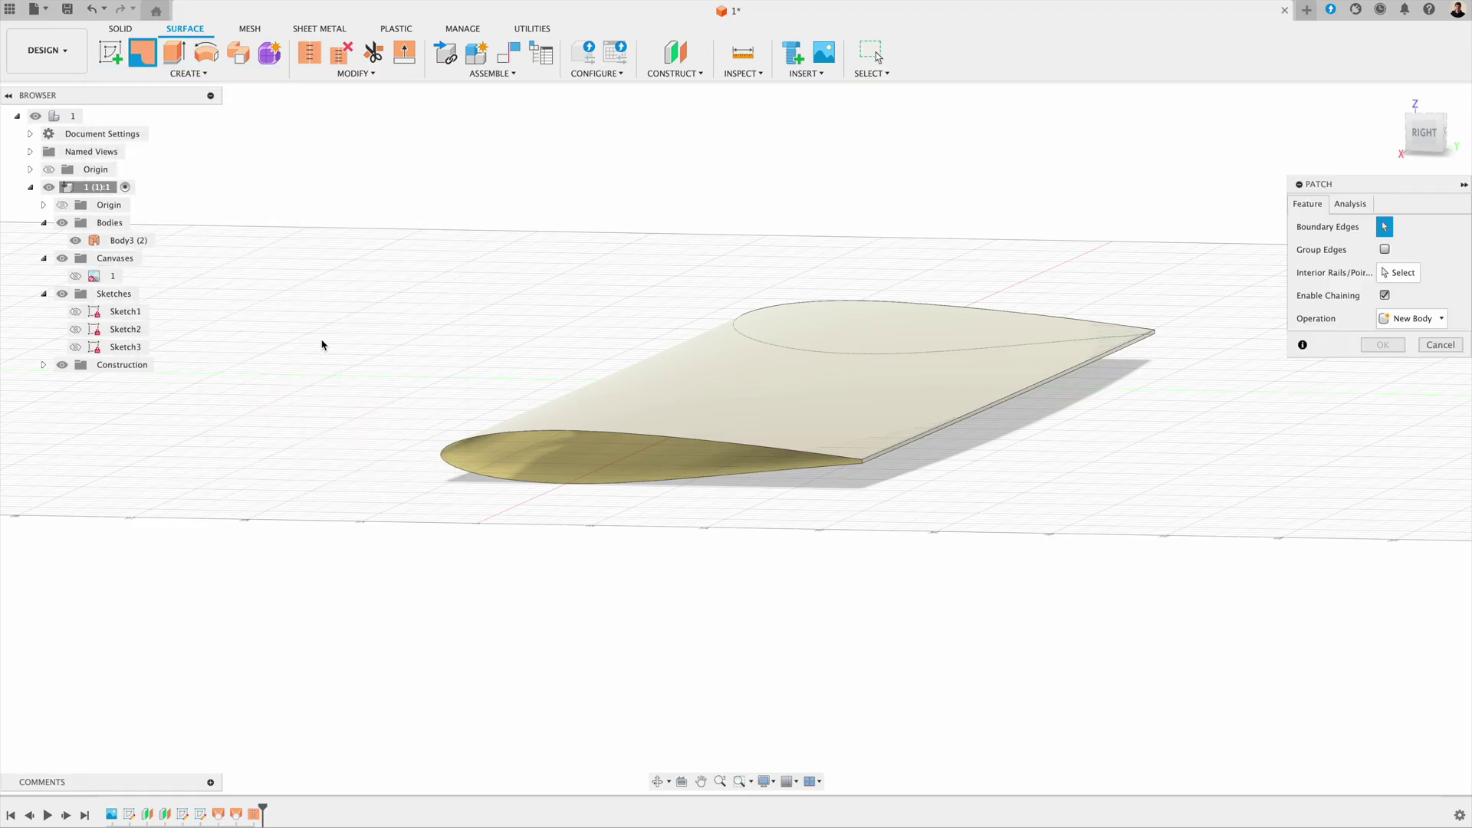
{"action": "left_click", "coordinate": [497, 440]}
{"action": "middle_click_drag", "start_coordinate": [756, 381], "coordinate": [572, 506], "text": "shift"}
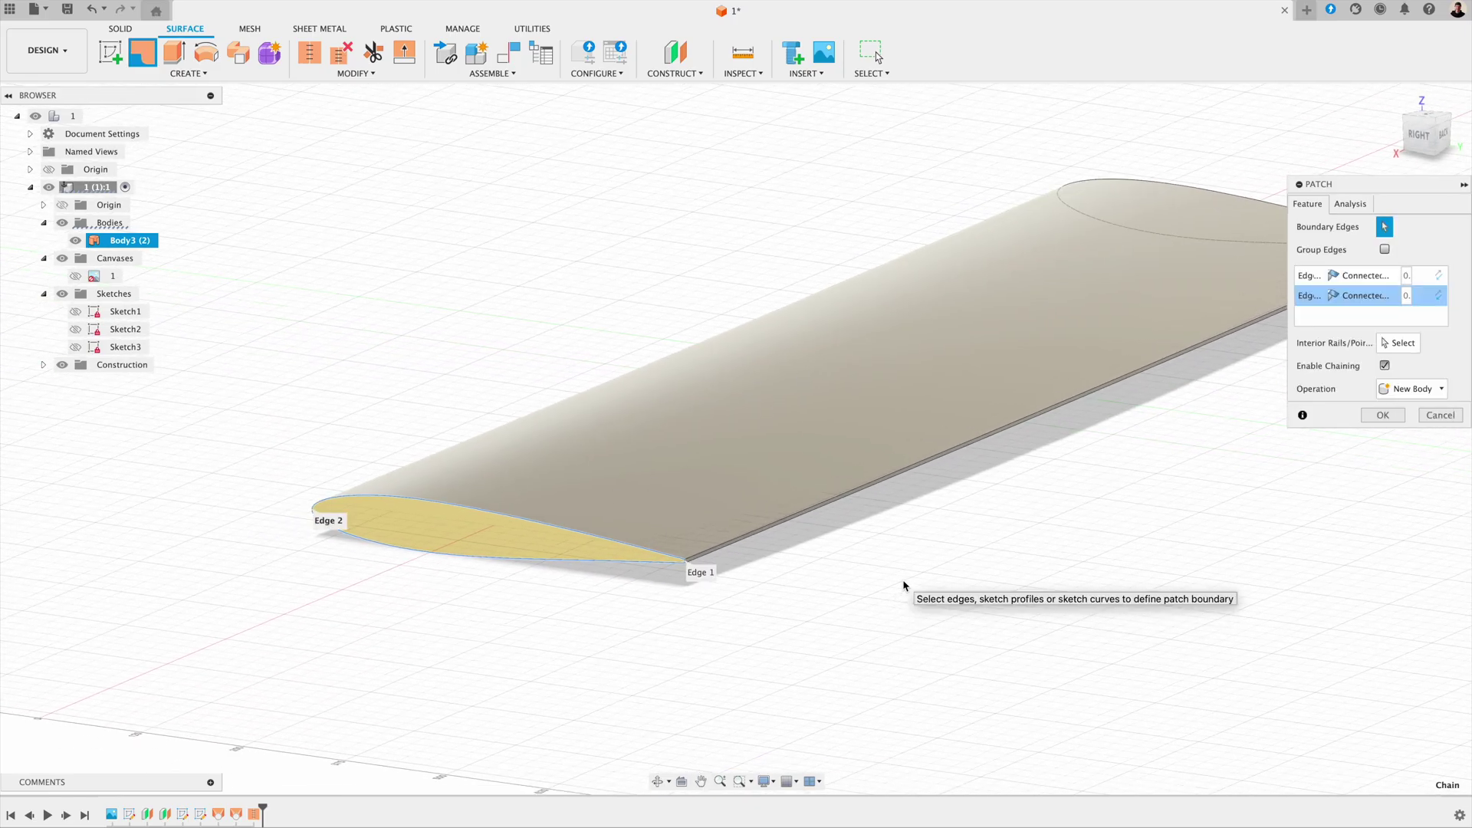
{"action": "left_click", "coordinate": [1383, 418]}
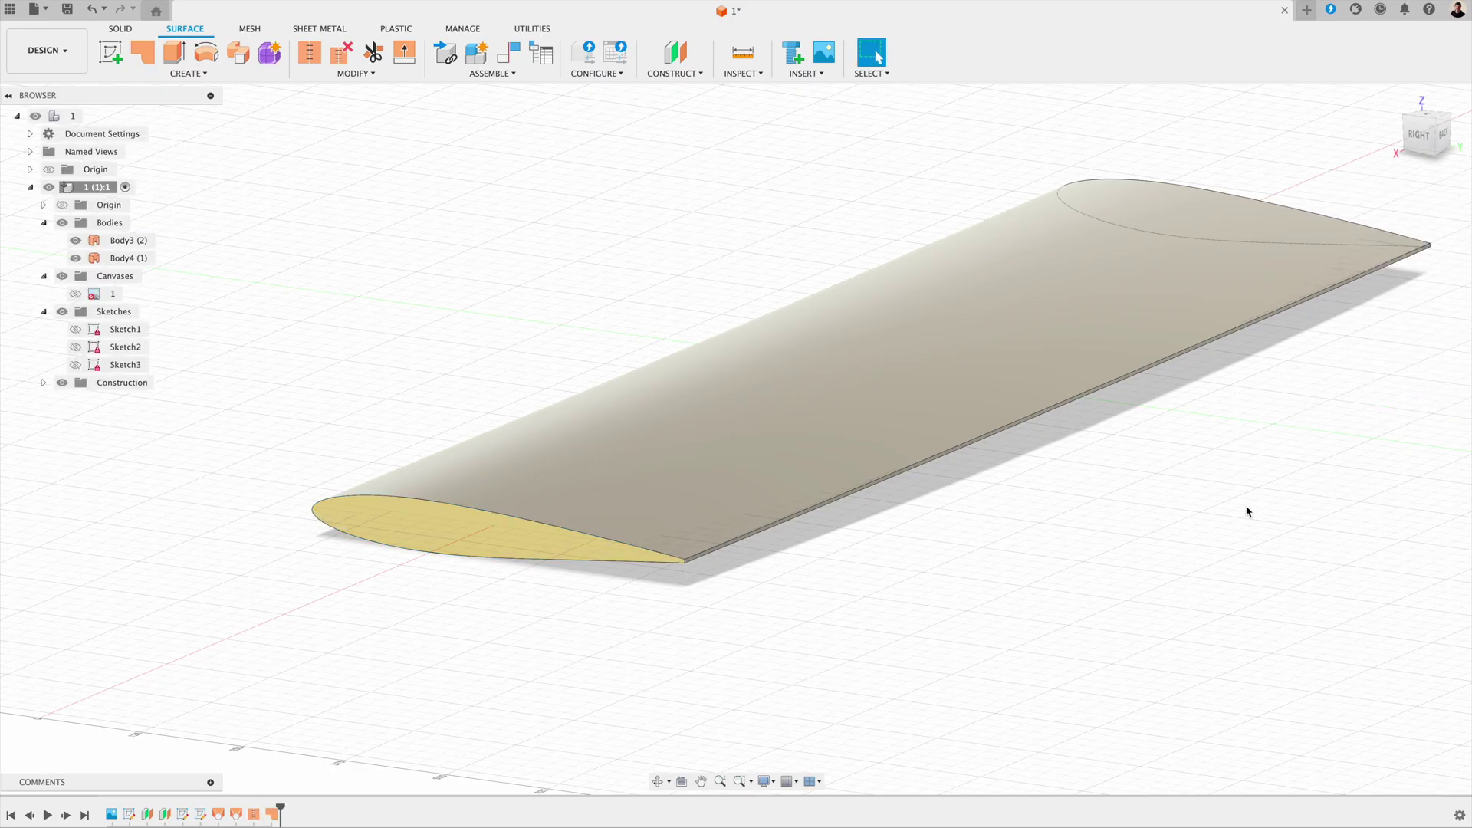
- Reverse the normal of the positive-side end patch so its outer side matches the wing skin
{"action": "left_click", "coordinate": [563, 549]}
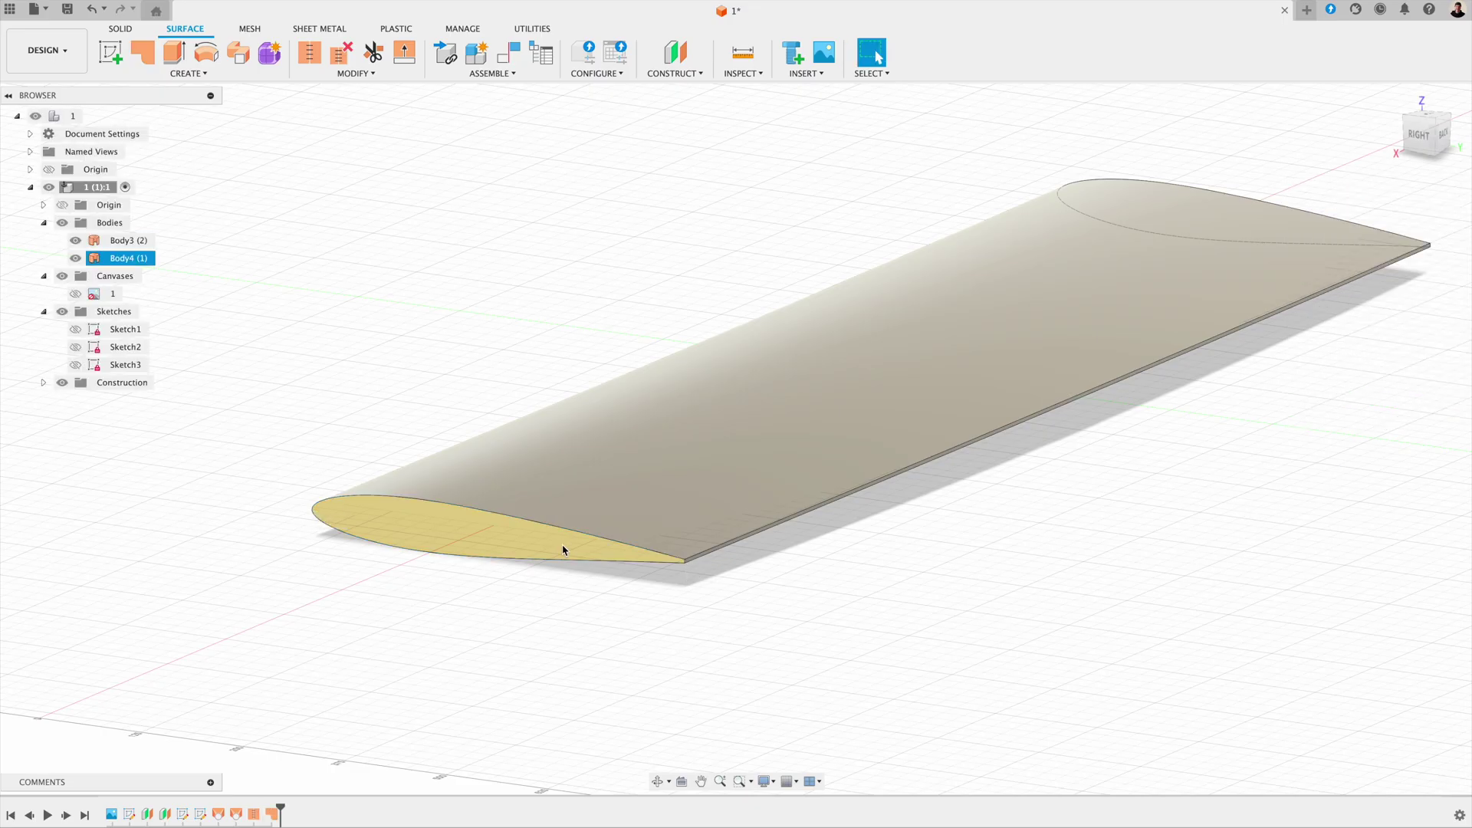
{"action": "left_click", "coordinate": [575, 587]}
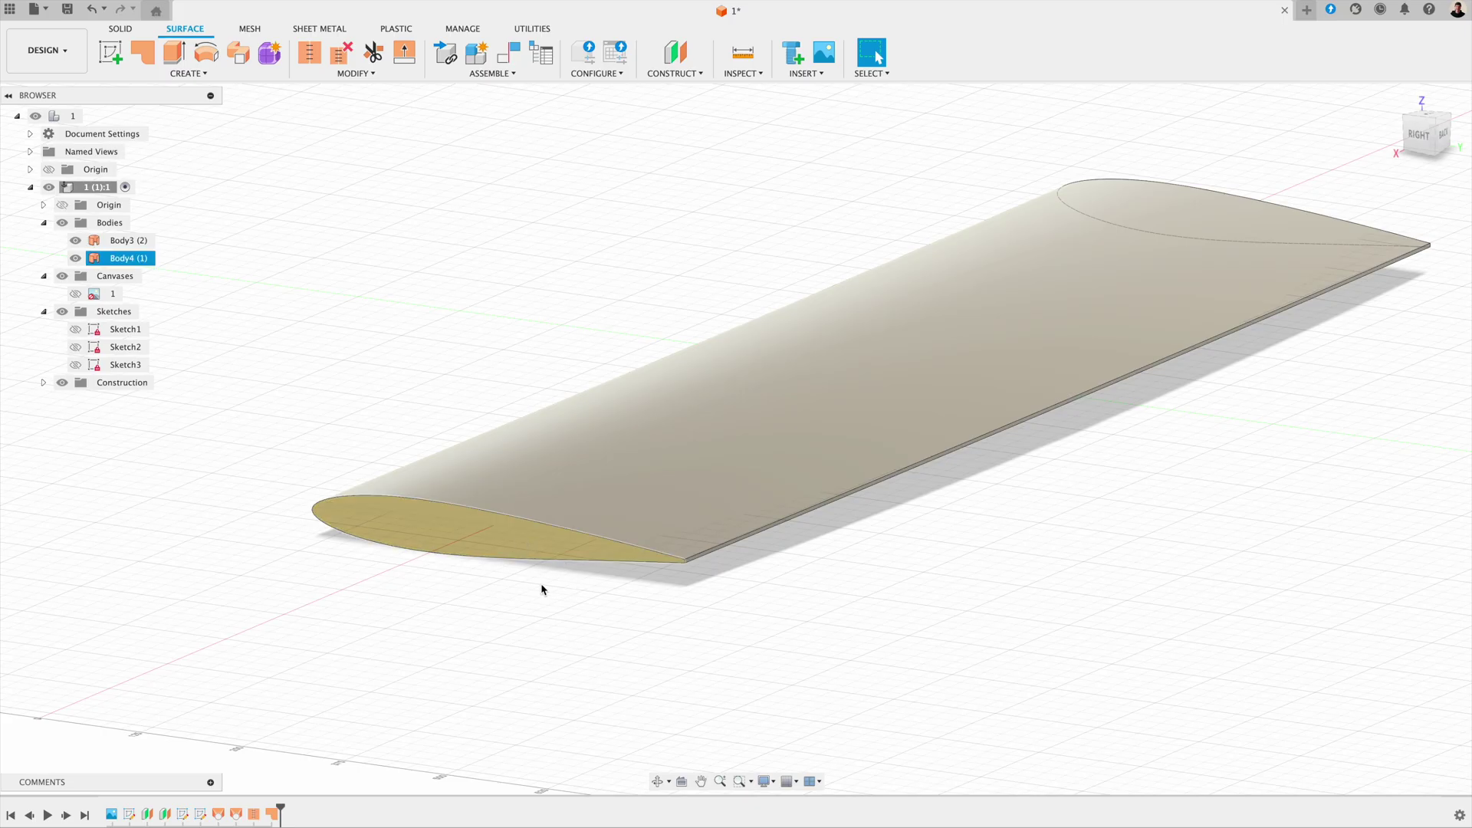
{"action": "left_click", "coordinate": [701, 450]}
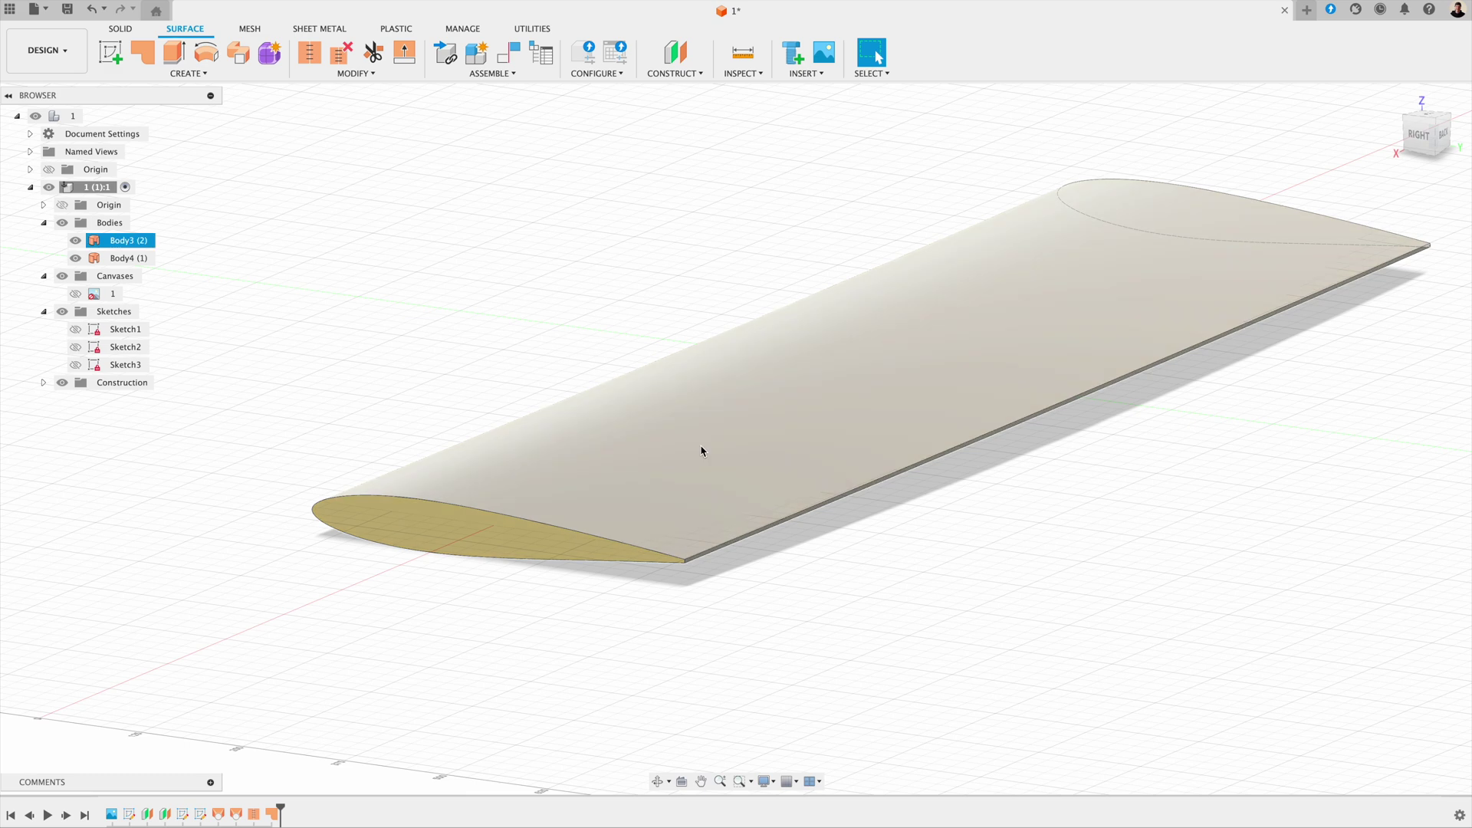
{"action": "left_click", "coordinate": [426, 530]}
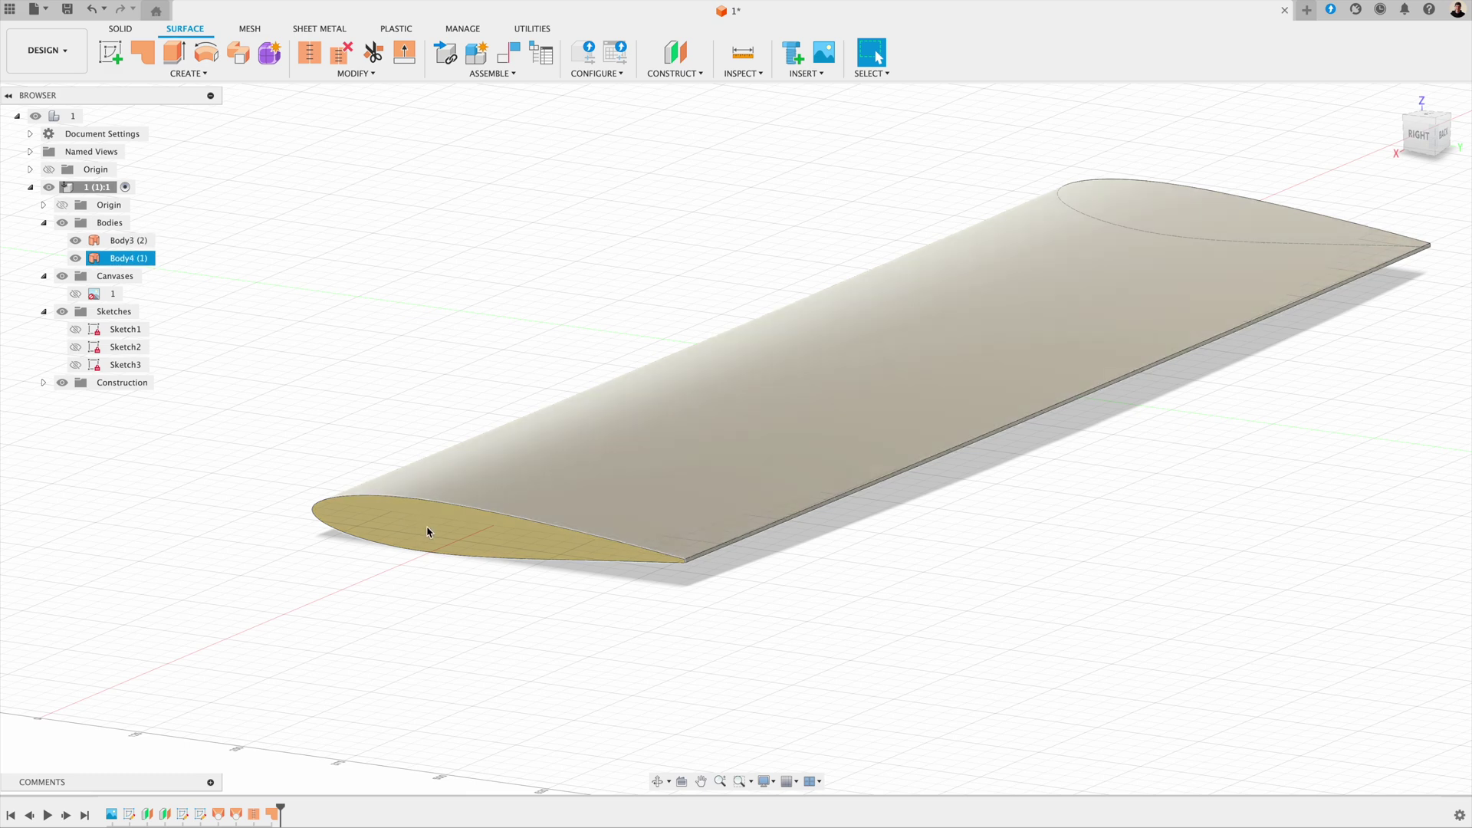
{"action": "left_click", "coordinate": [439, 534]}
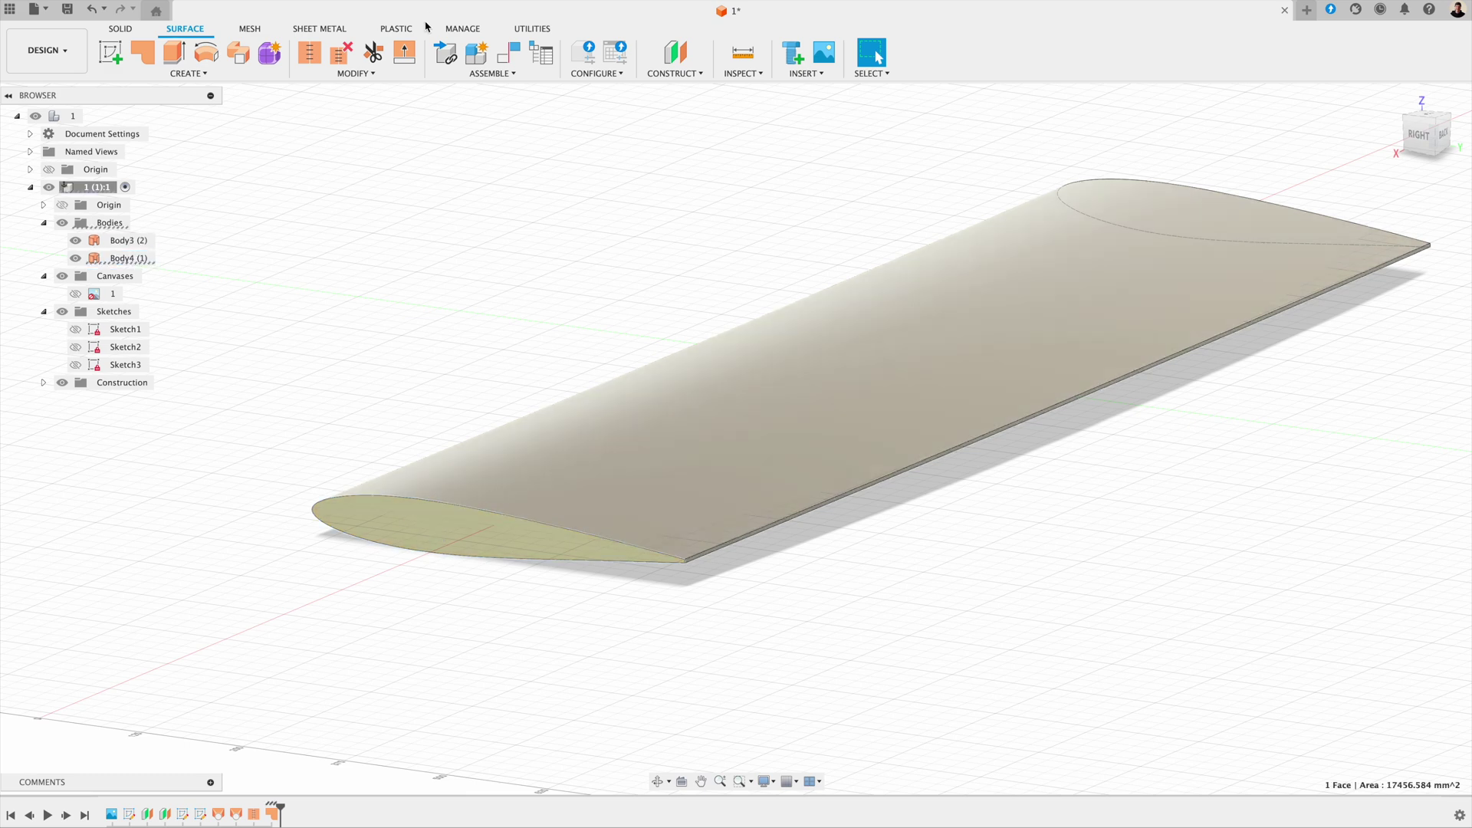
{"action": "left_click", "coordinate": [368, 73]}
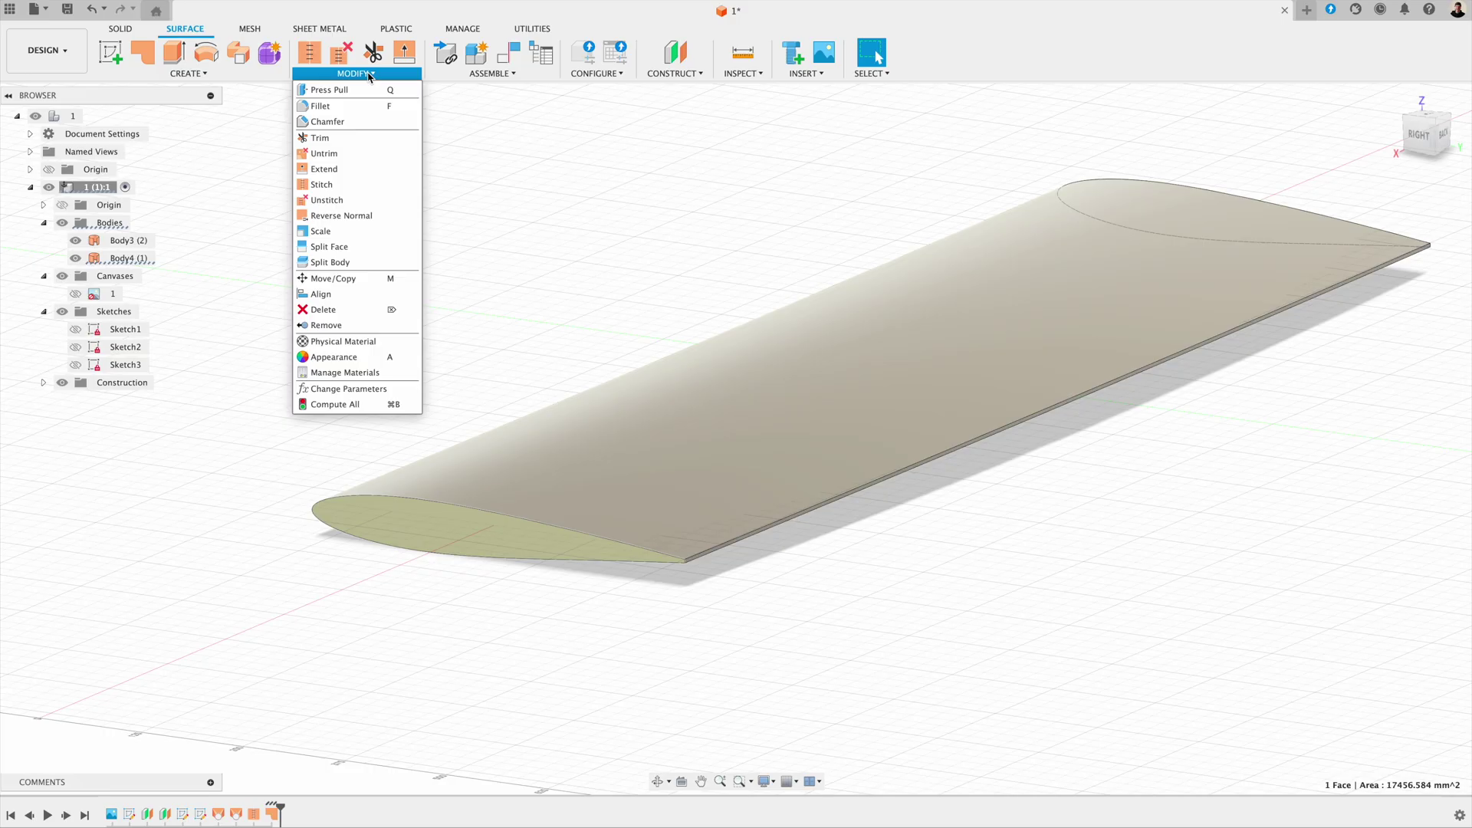
{"action": "left_click", "coordinate": [343, 216]}
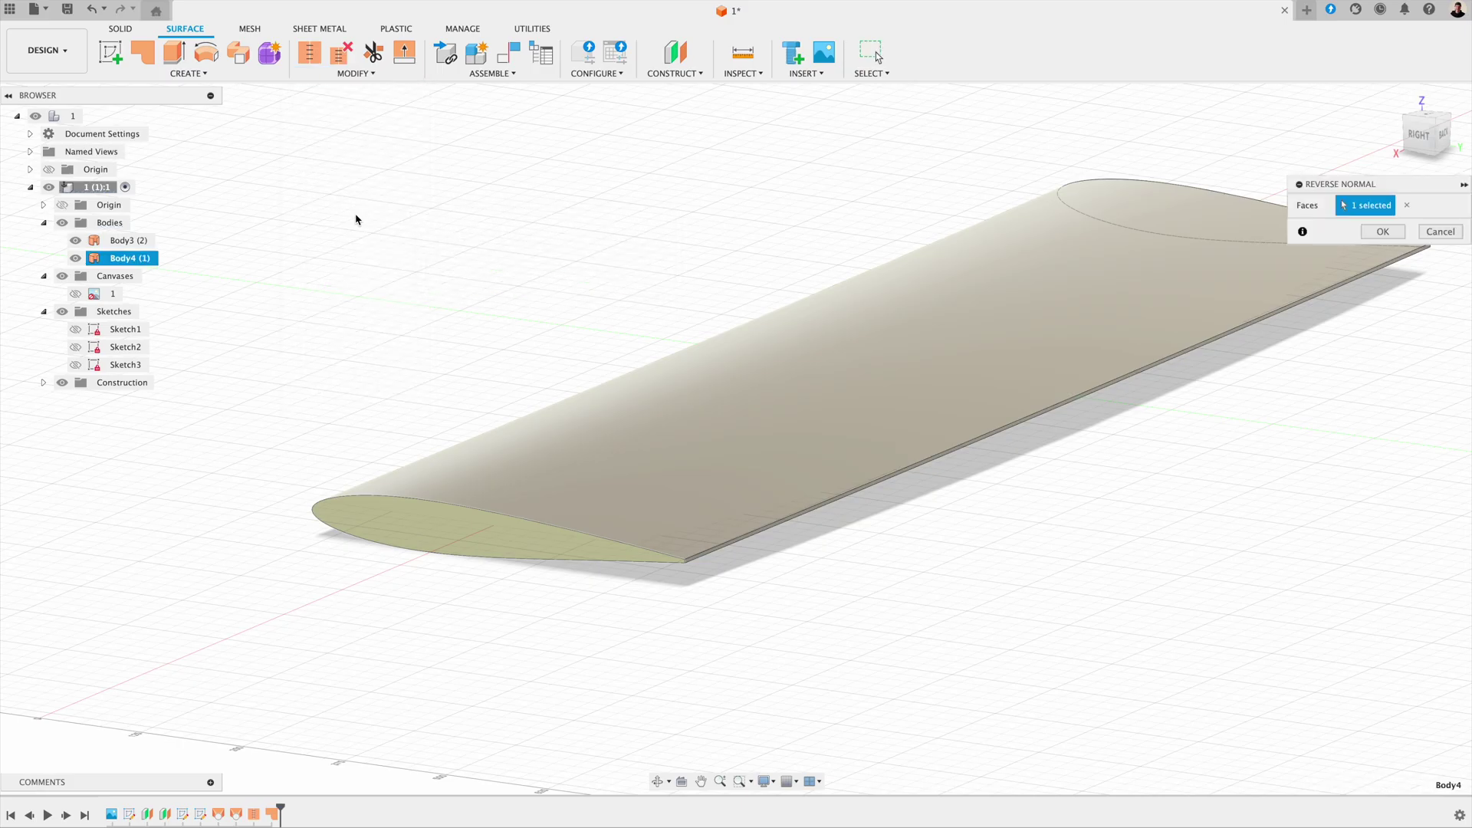
{"action": "left_click", "coordinate": [1383, 231]}
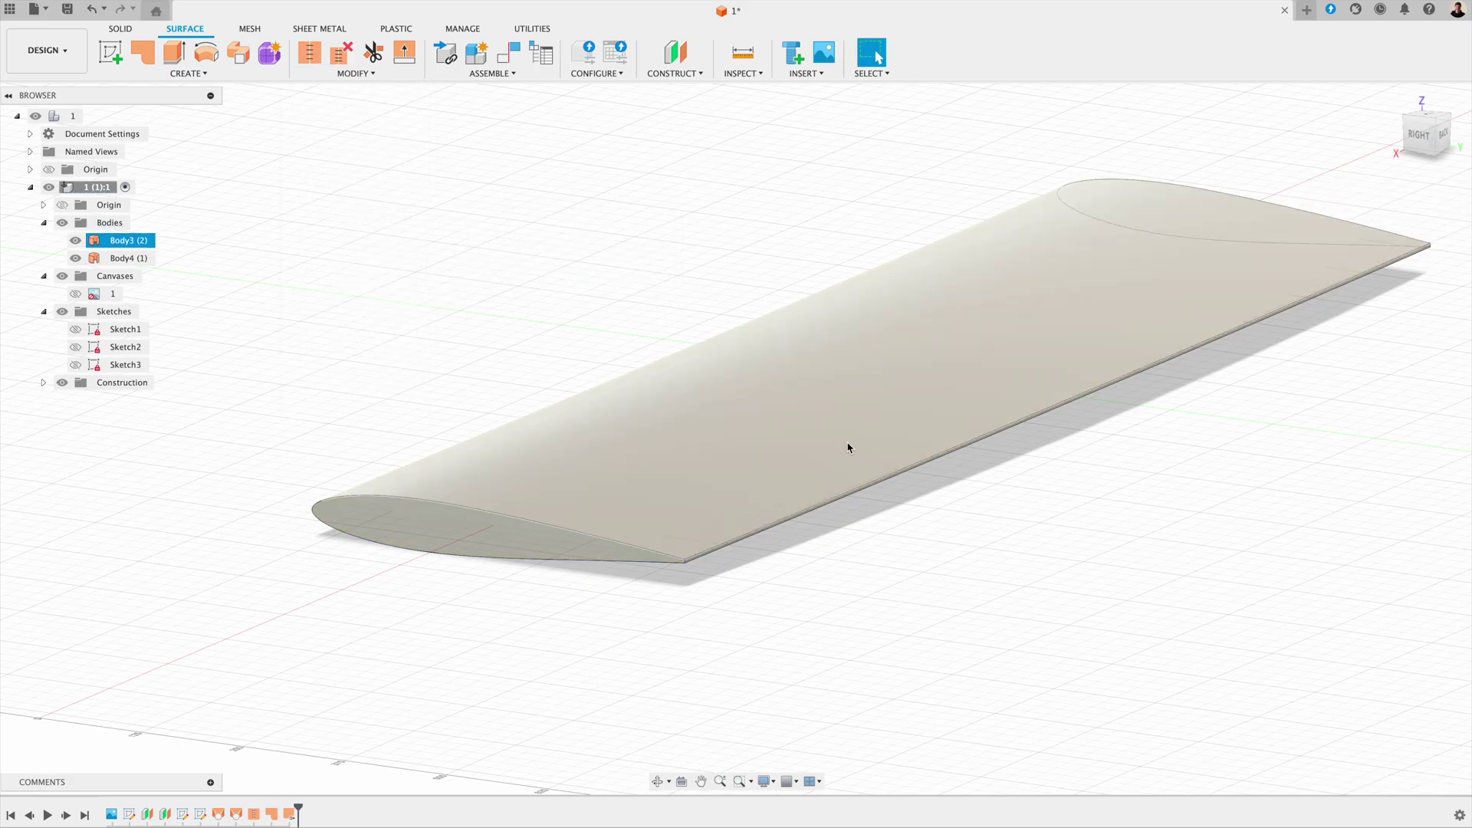
{"action": "left_click", "coordinate": [460, 512]}
{"action": "left_click", "coordinate": [883, 523]}
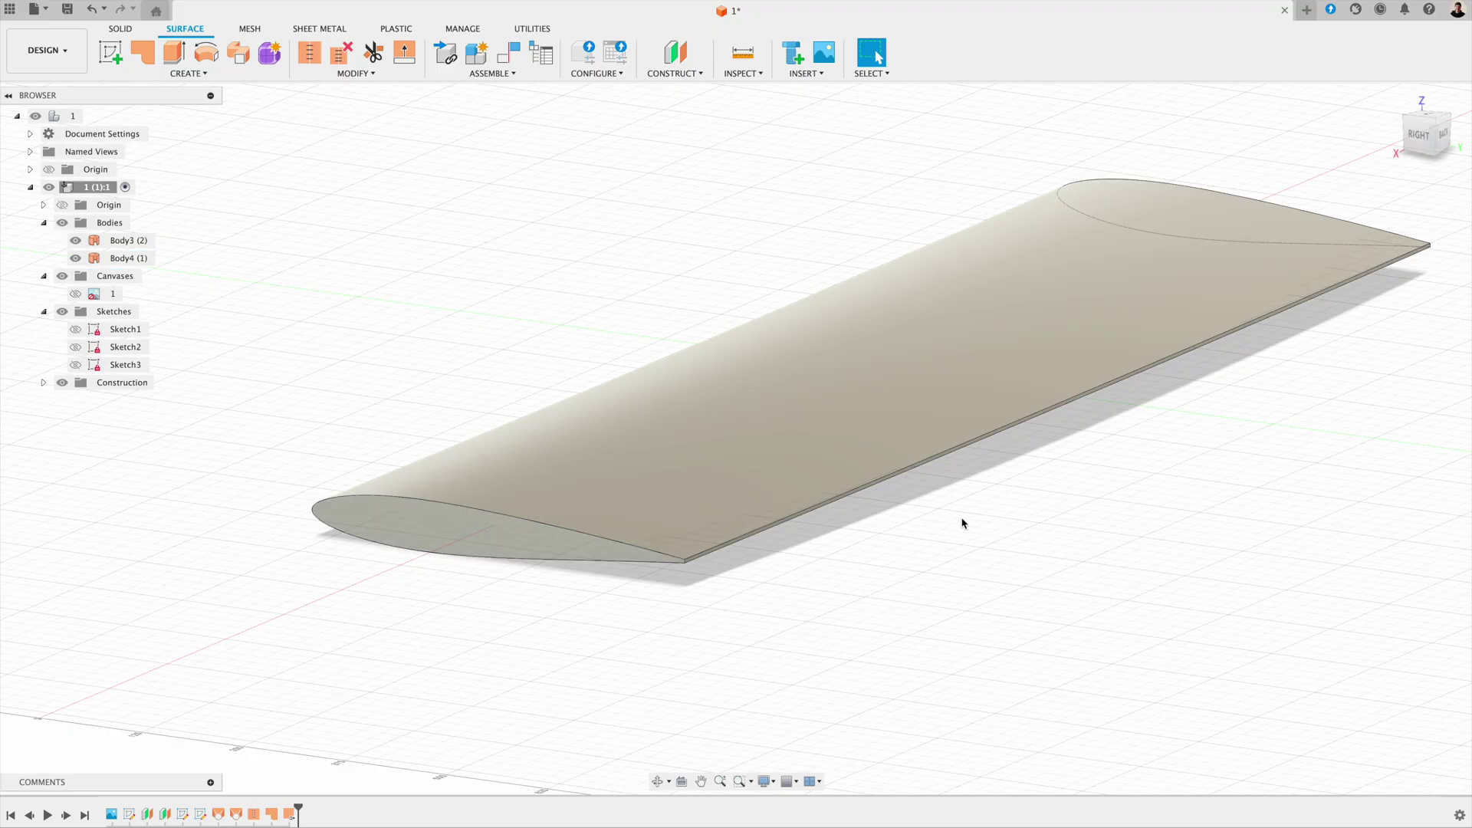
- Patch the remaining open airfoil end on the negative side as a new surface body and save the design
{"action": "middle_click_drag", "start_coordinate": [1118, 482], "coordinate": [940, 481], "text": "shift"}
{"action": "key", "text": "Escape"}
{"action": "middle_click_drag", "start_coordinate": [1202, 437], "coordinate": [1120, 405]}
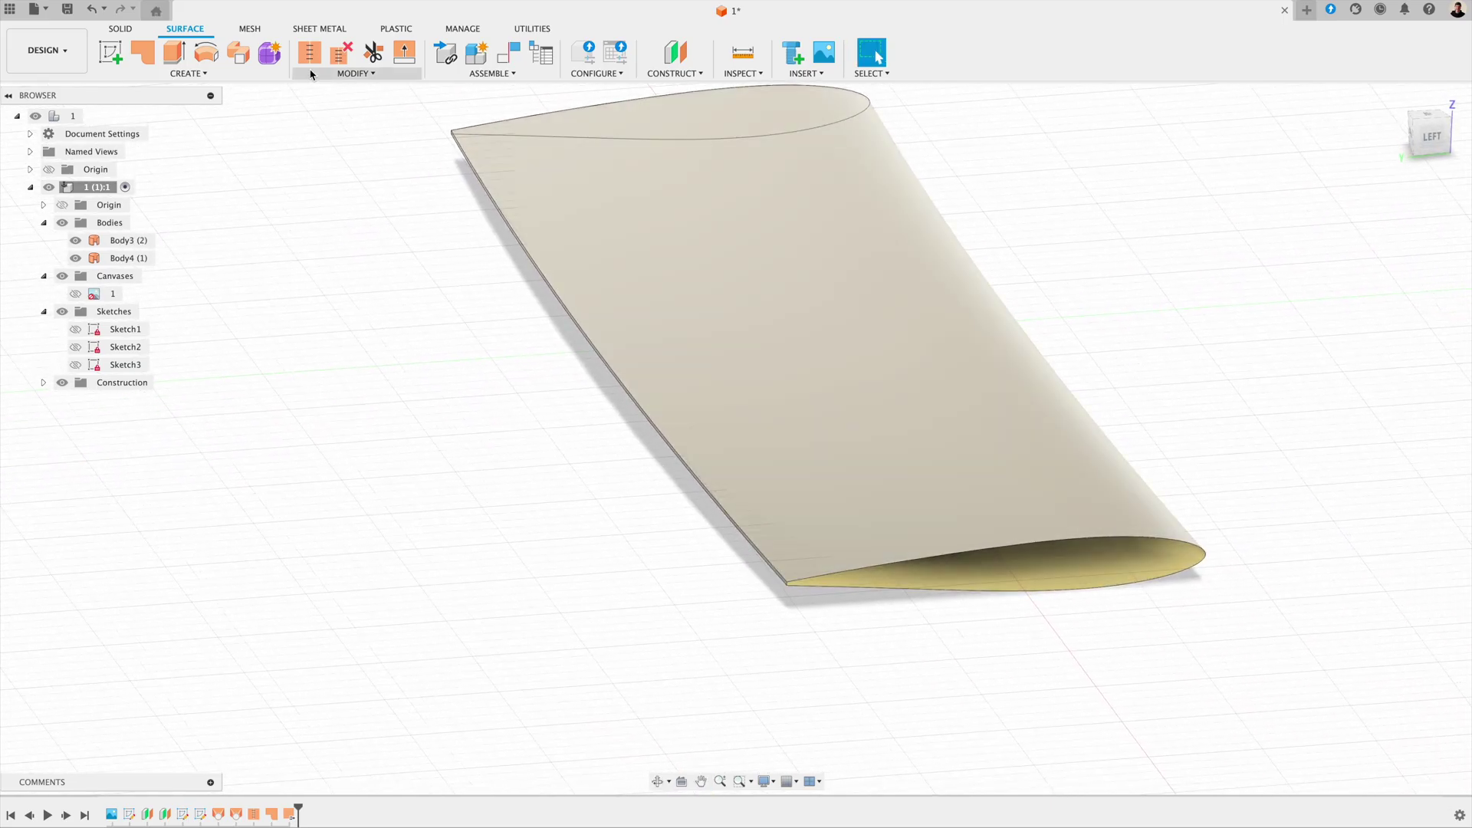
{"action": "left_click", "coordinate": [188, 73]}
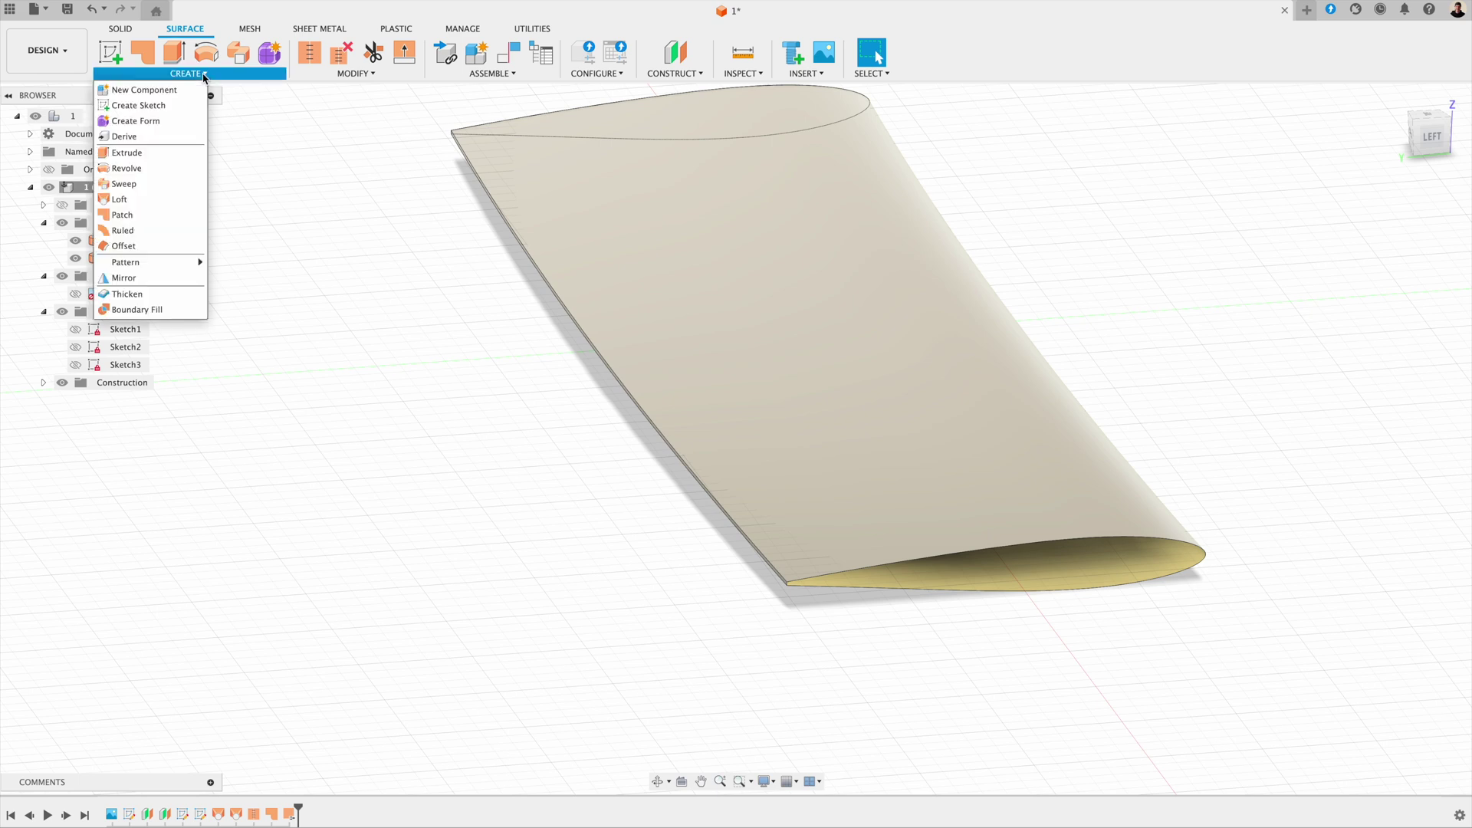
{"action": "left_click", "coordinate": [123, 215]}
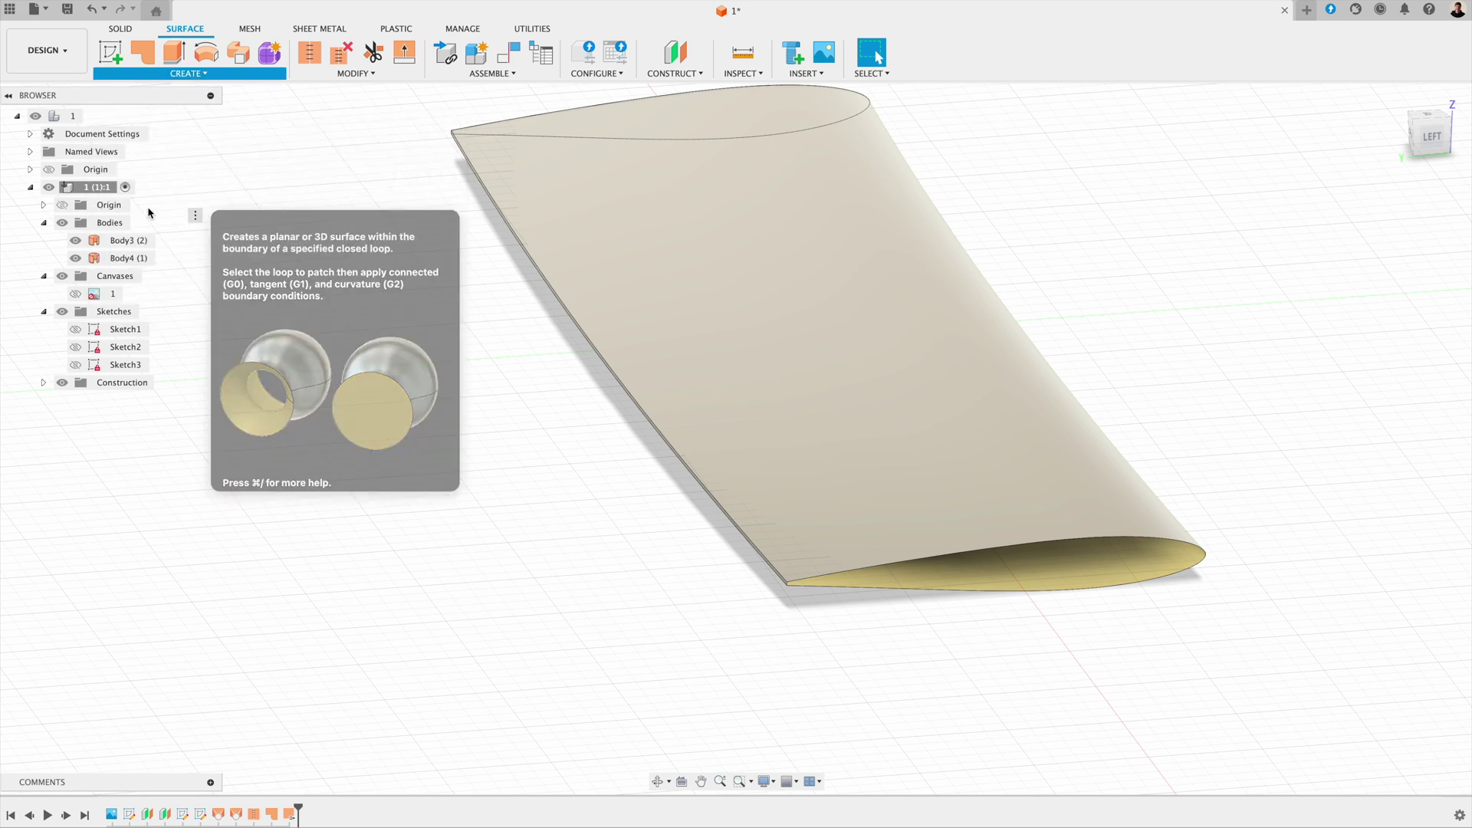
{"action": "left_click", "coordinate": [974, 550]}
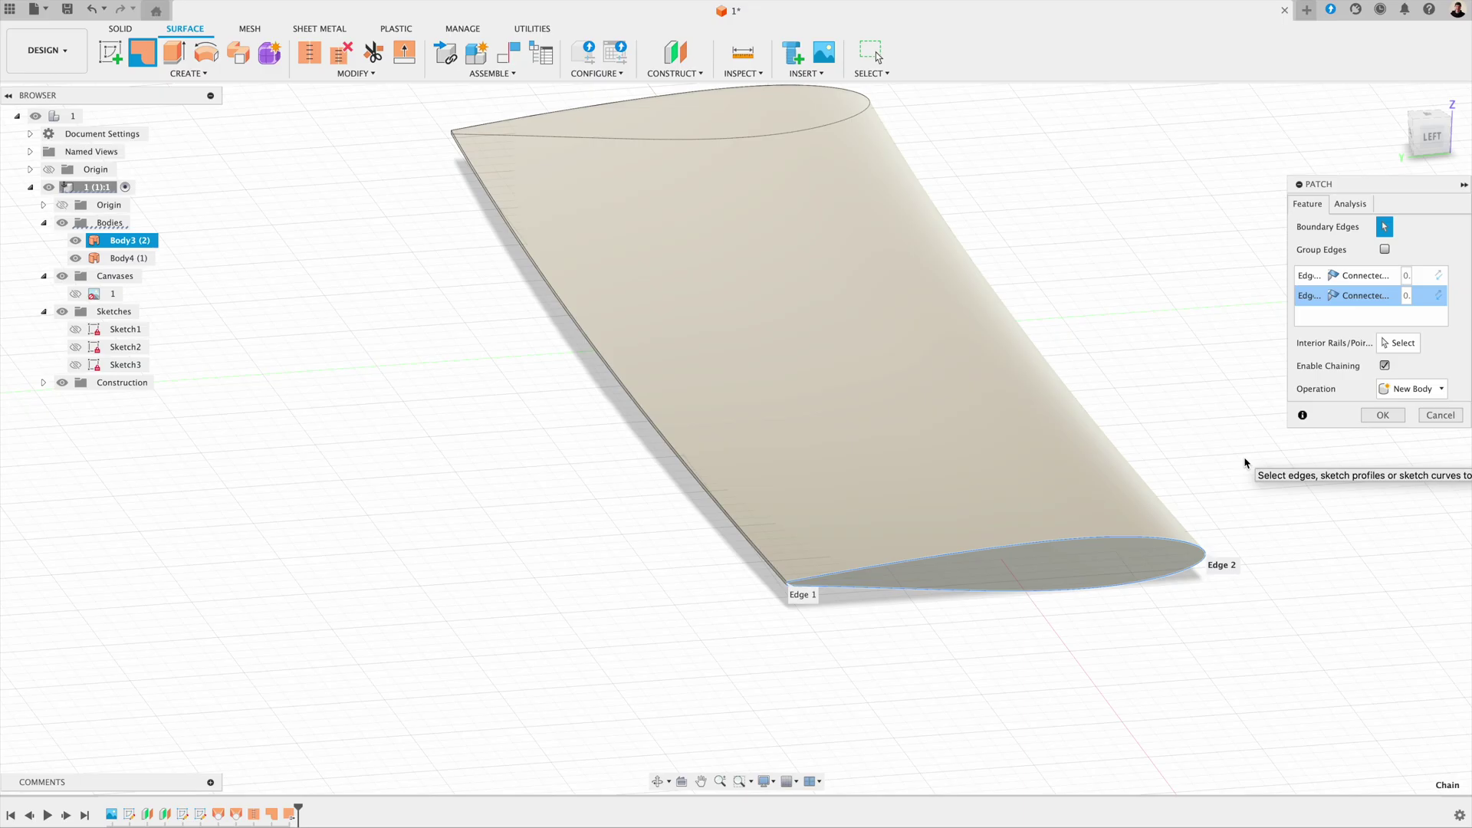
{"action": "left_click", "coordinate": [1373, 418]}
{"action": "middle_click_drag", "start_coordinate": [1371, 420], "coordinate": [1085, 460], "text": "shift"}
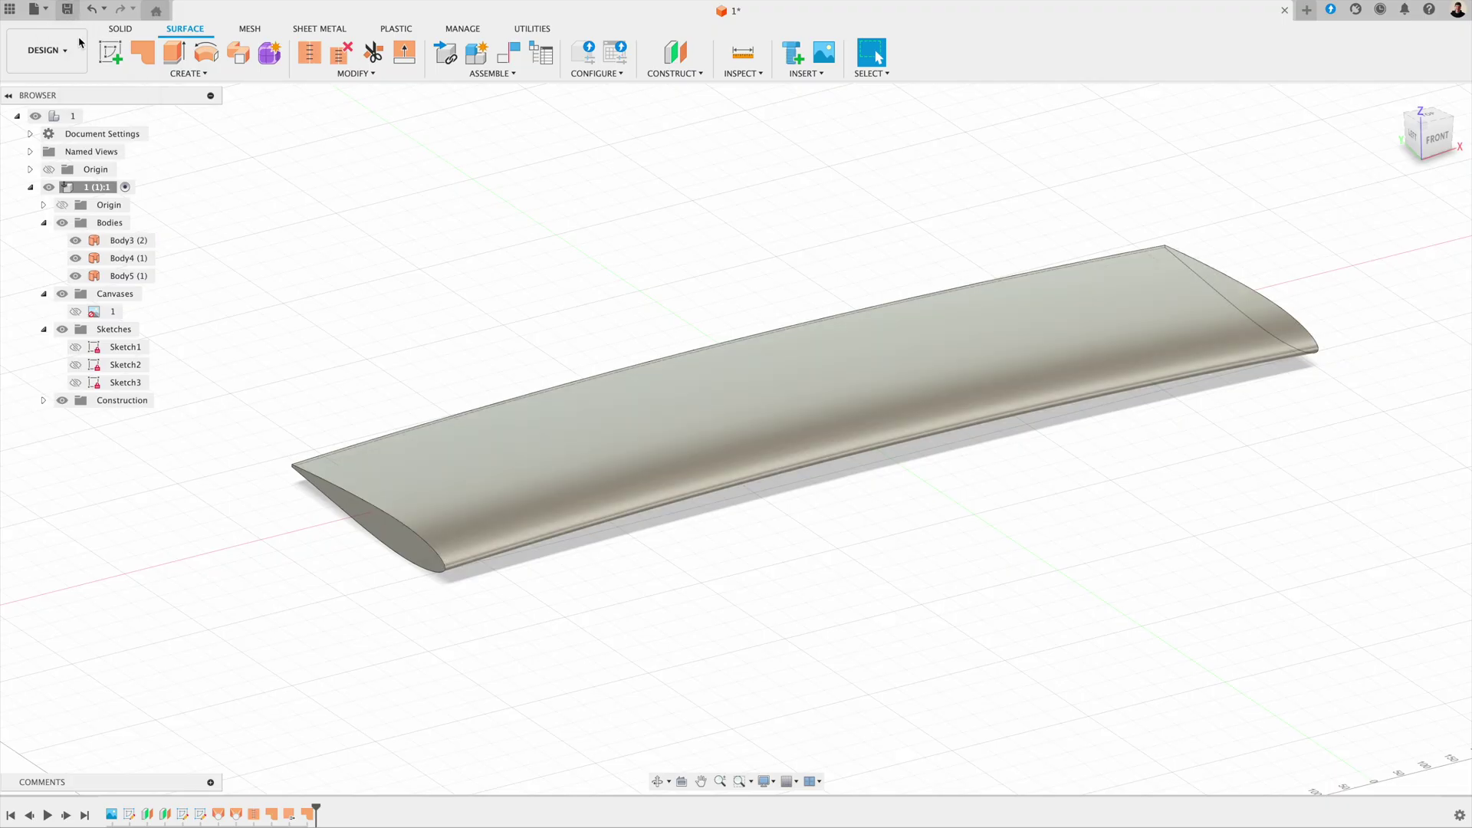
{"action": "key", "text": "super+s"}
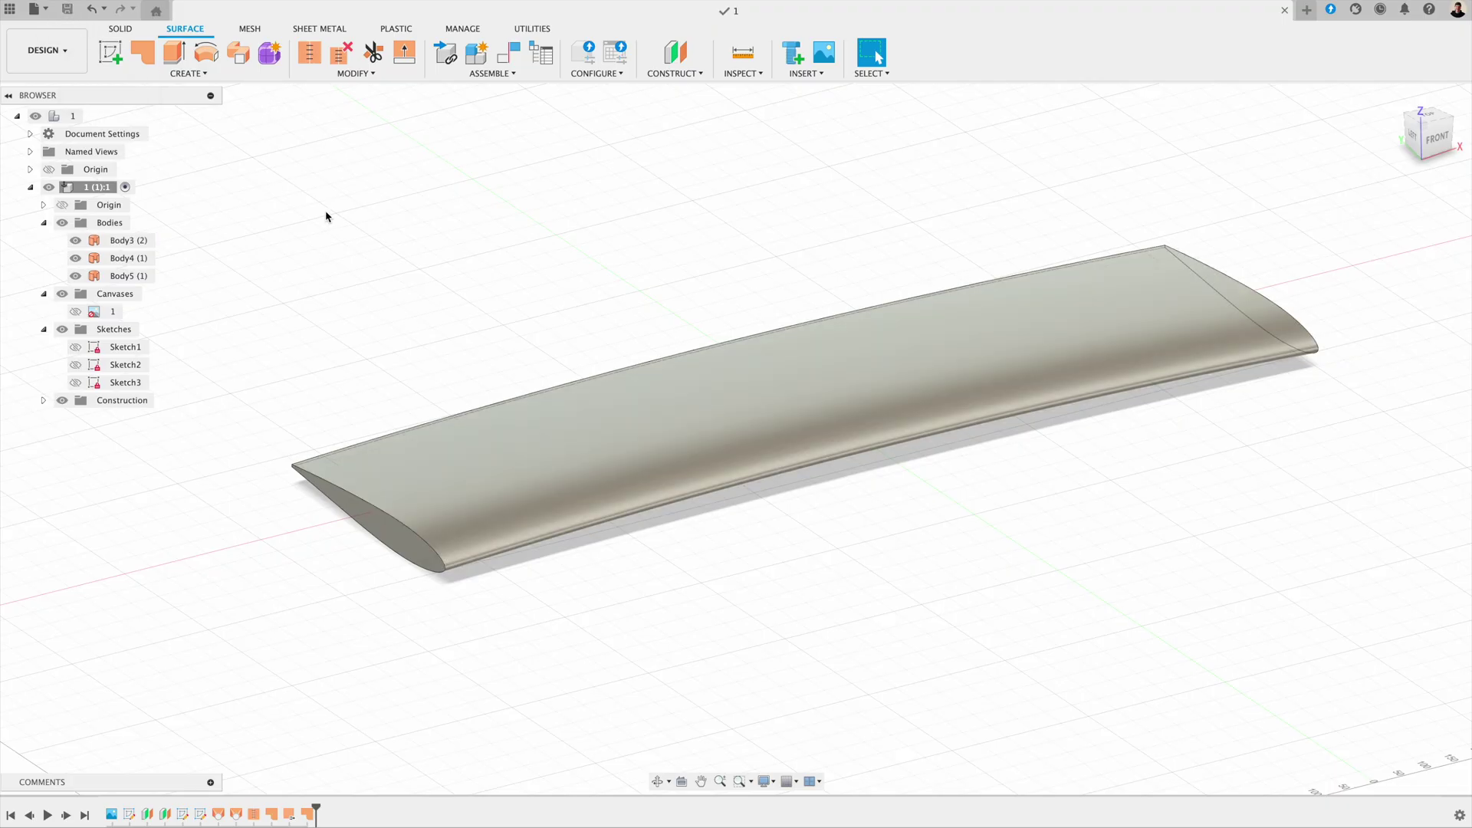